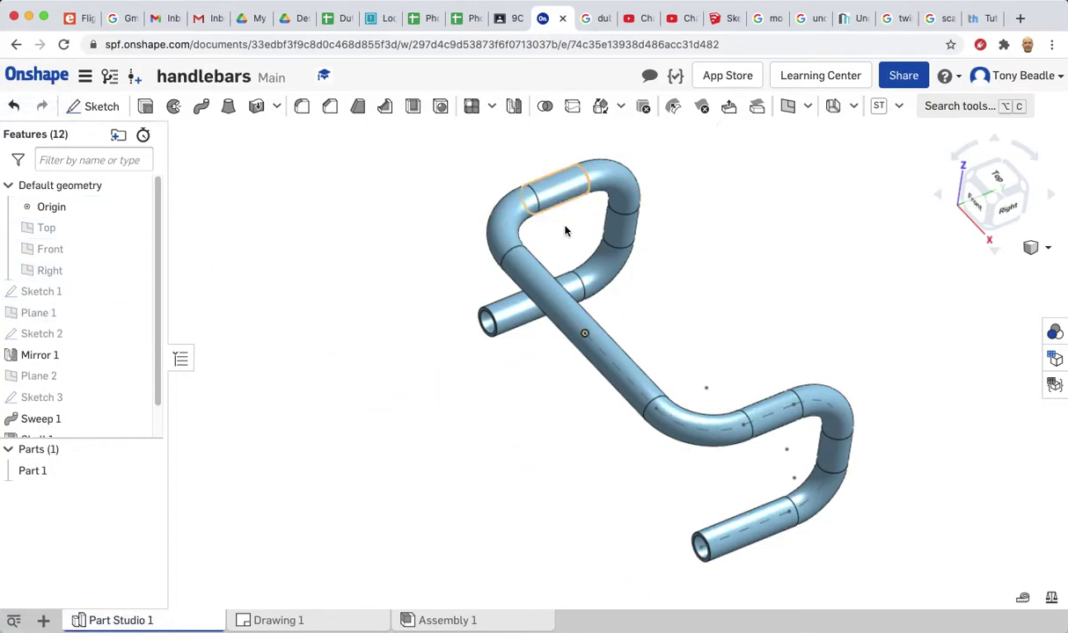
Step: Review how the finished handlebars were built by inspecting Sketch 1, Sketch 2 and the Mirror 1 feature
{"action": "double_click", "coordinate": [42, 291]}
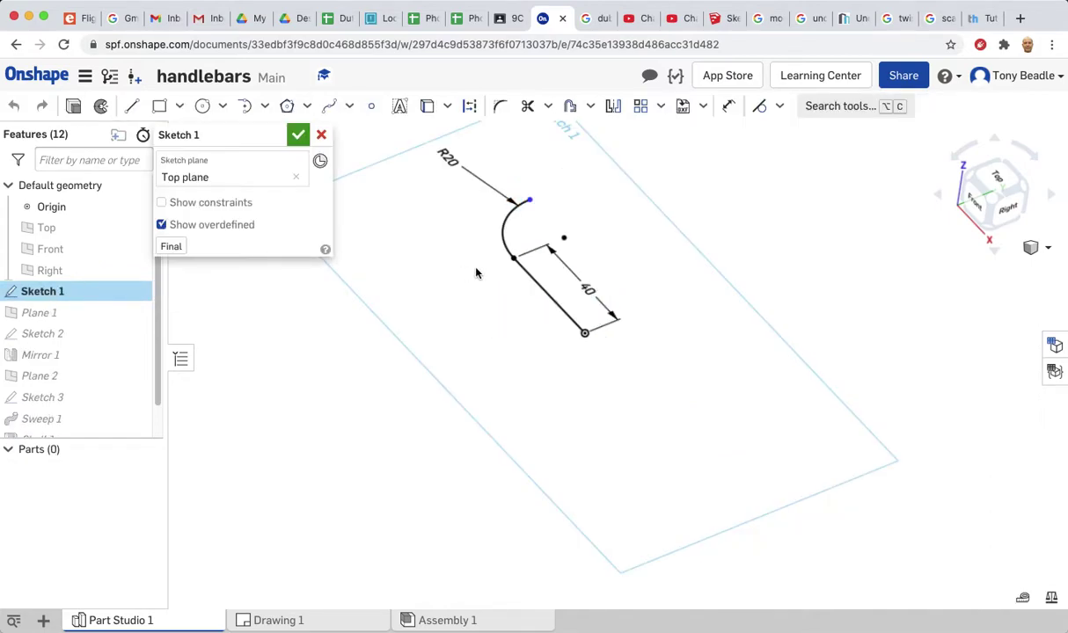
{"action": "right_click_drag", "start_coordinate": [657, 256], "coordinate": [644, 259]}
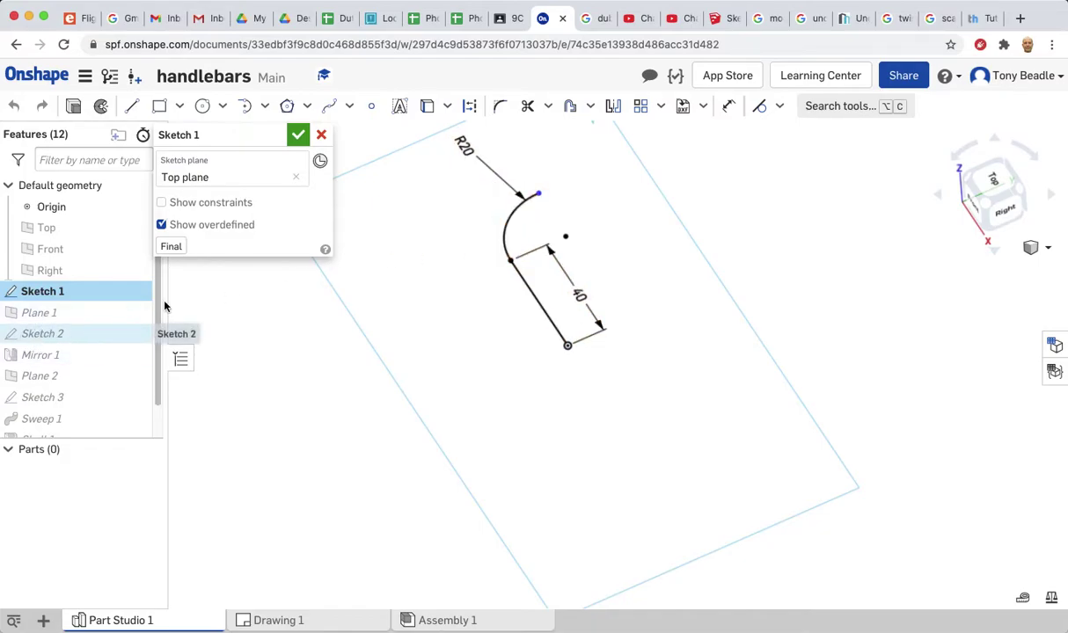
{"action": "double_click", "coordinate": [44, 334]}
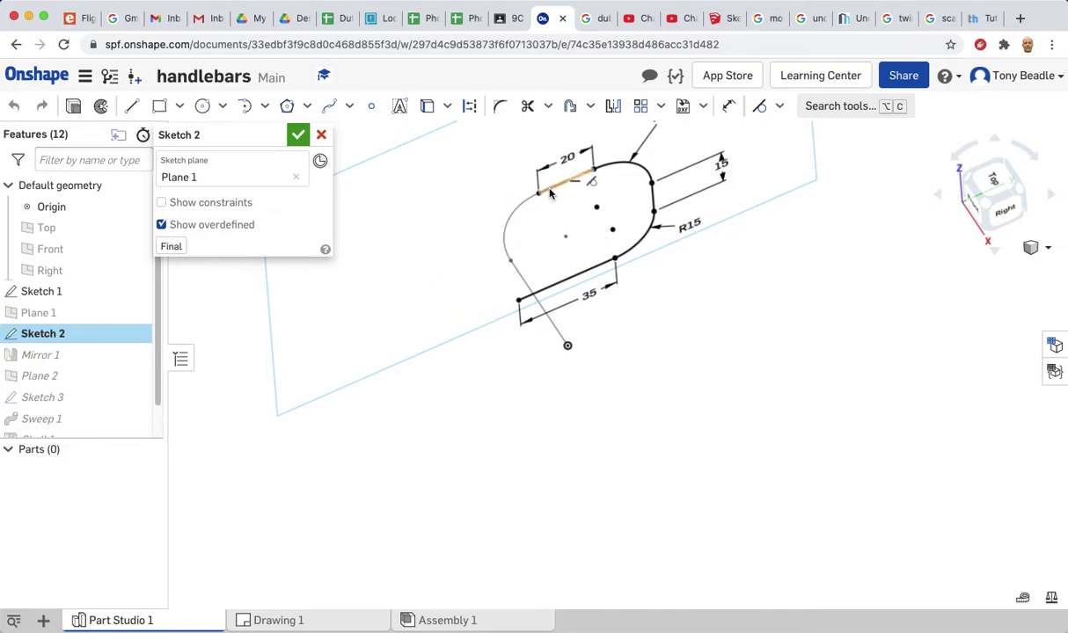
{"action": "middle_click_drag", "start_coordinate": [805, 244], "coordinate": [744, 344]}
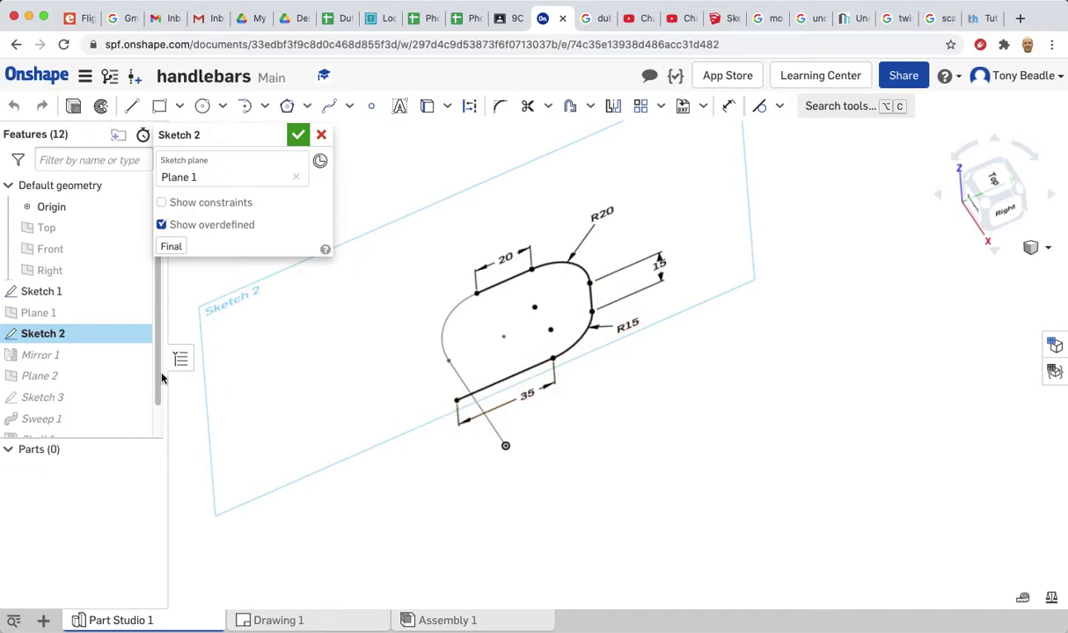
{"action": "double_click", "coordinate": [41, 354]}
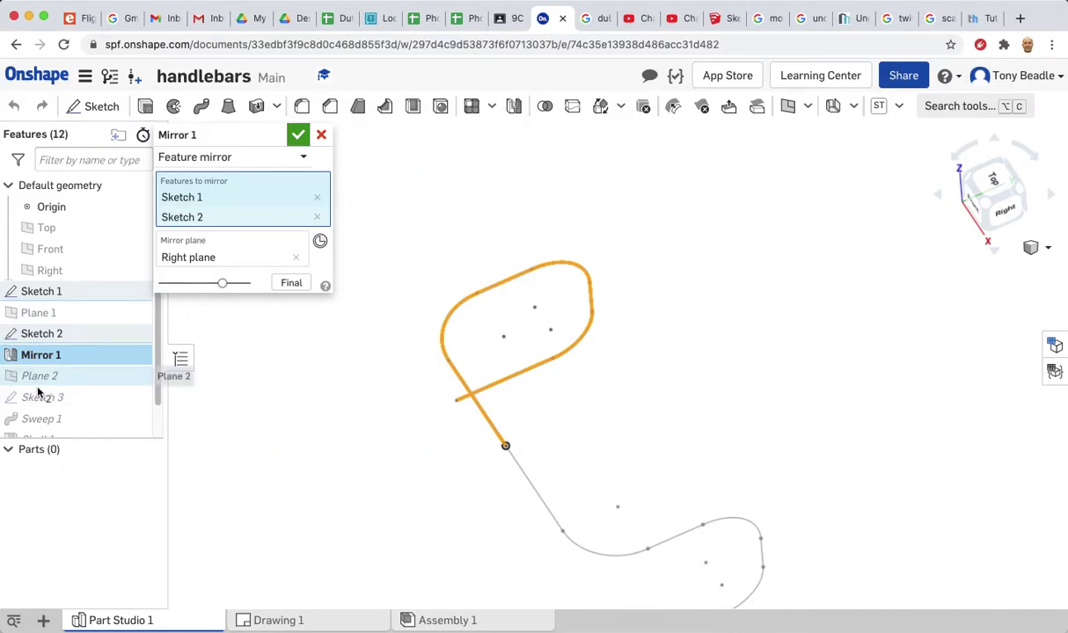
{"action": "left_click", "coordinate": [299, 137]}
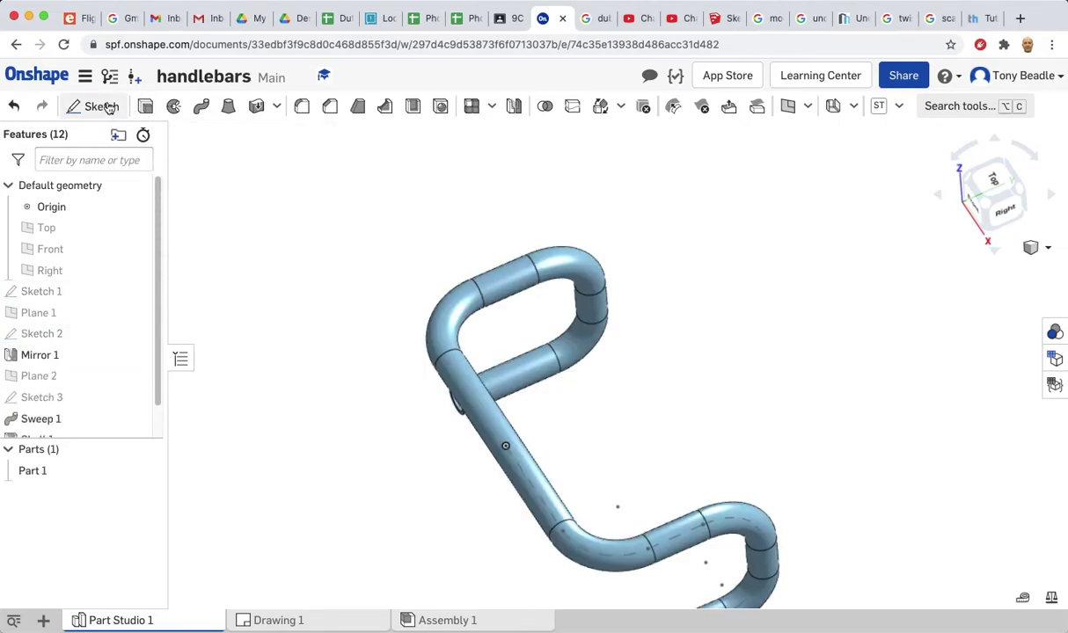
Step: Create a new document named Handlebar2
{"action": "left_click", "coordinate": [30, 77]}
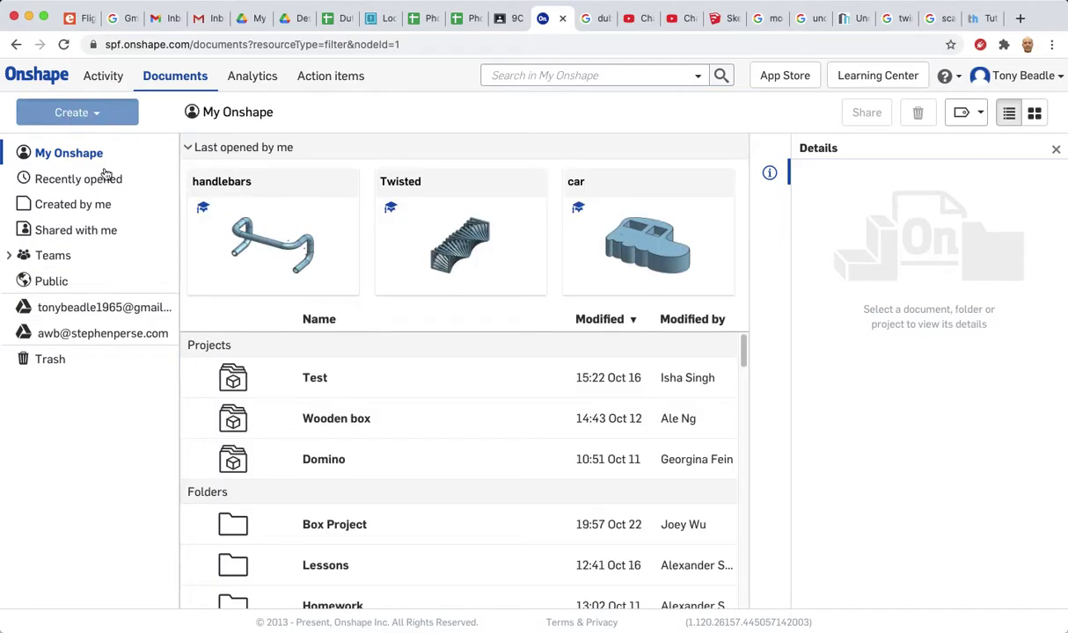
{"action": "left_click", "coordinate": [77, 112]}
{"action": "left_click", "coordinate": [83, 143]}
{"action": "left_click", "coordinate": [689, 211]}
{"action": "type", "text": "Handlebar2"}
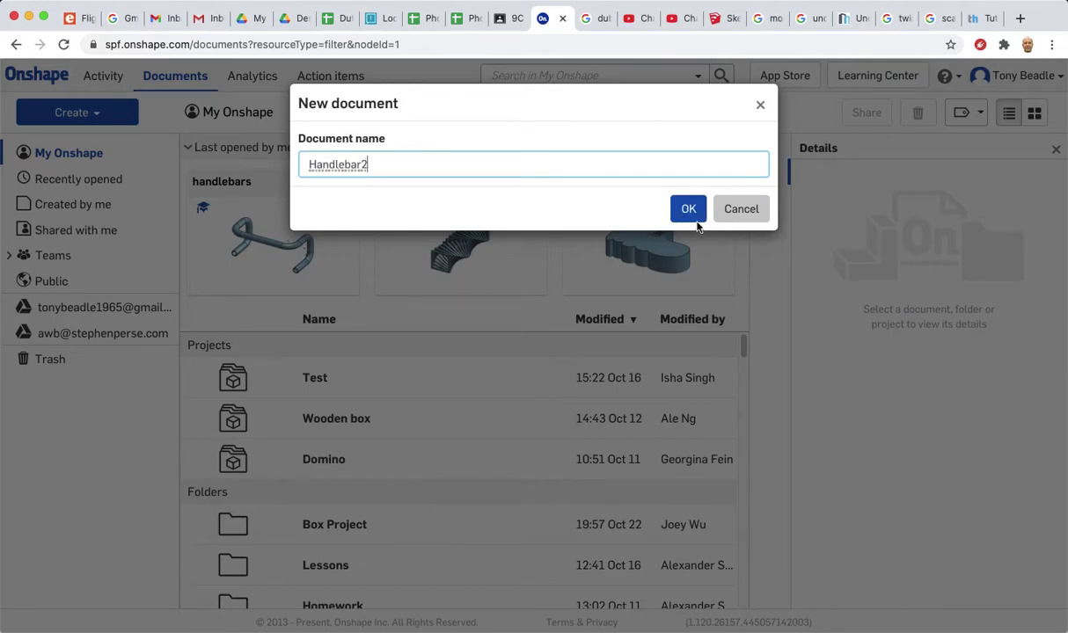
{"action": "left_click", "coordinate": [691, 213]}
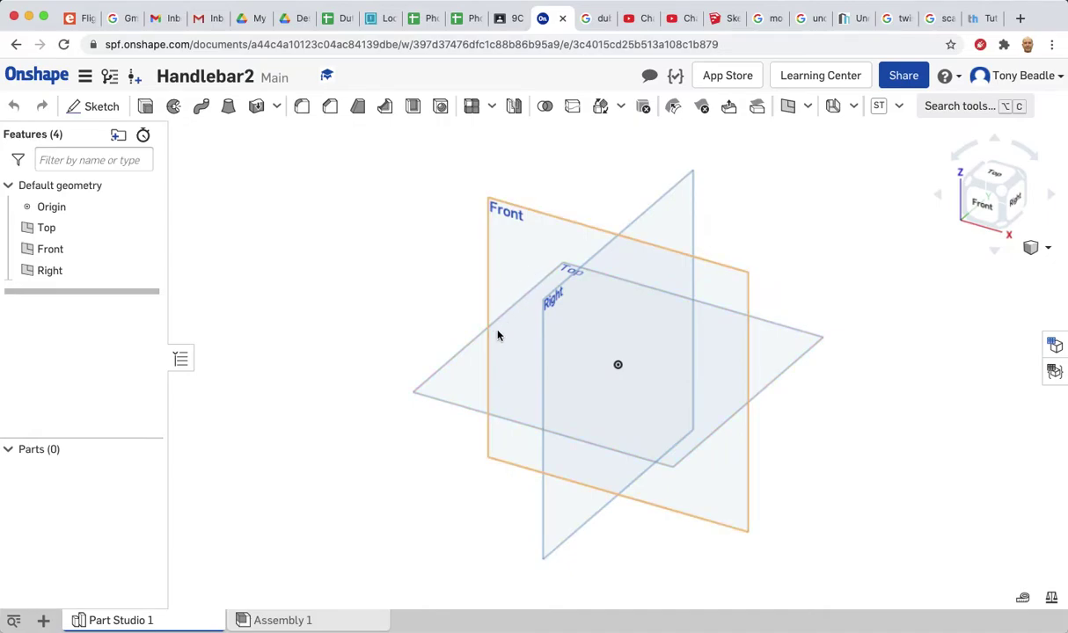
Step: On a new Top plane sketch, draw a horizontal line 40 mm long from the origin in the negative X direction
{"action": "right_click", "coordinate": [465, 370]}
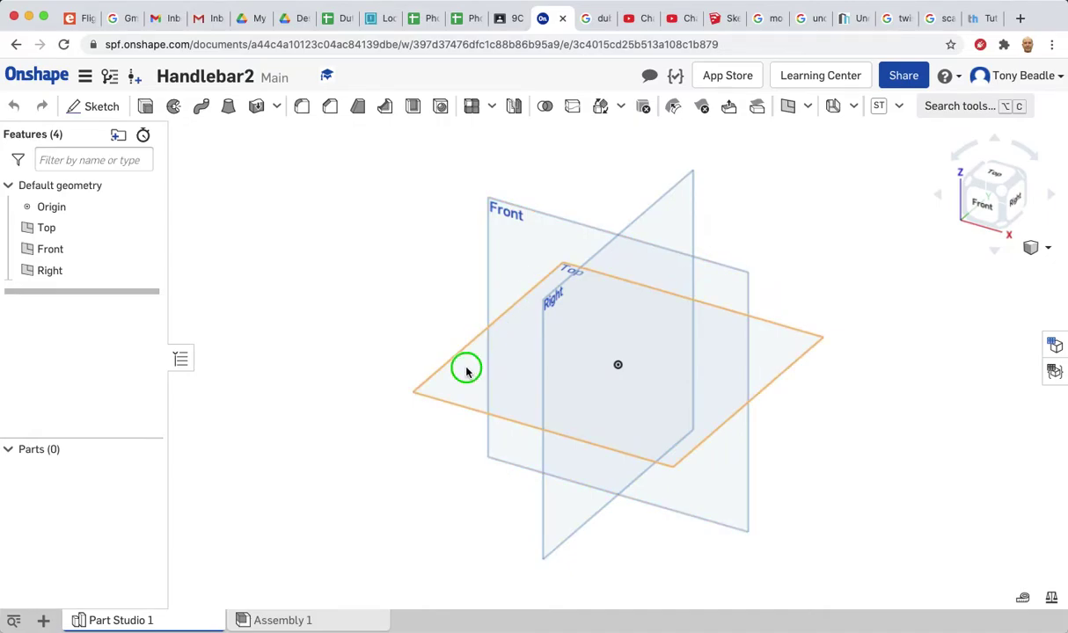
{"action": "left_click", "coordinate": [503, 384]}
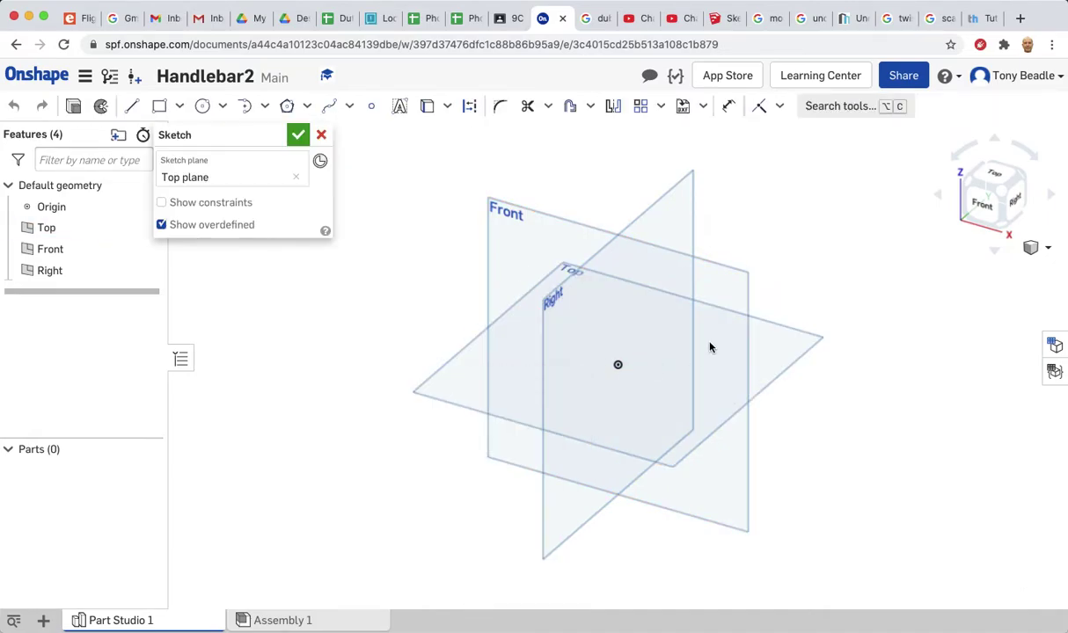
{"action": "left_click", "coordinate": [994, 176]}
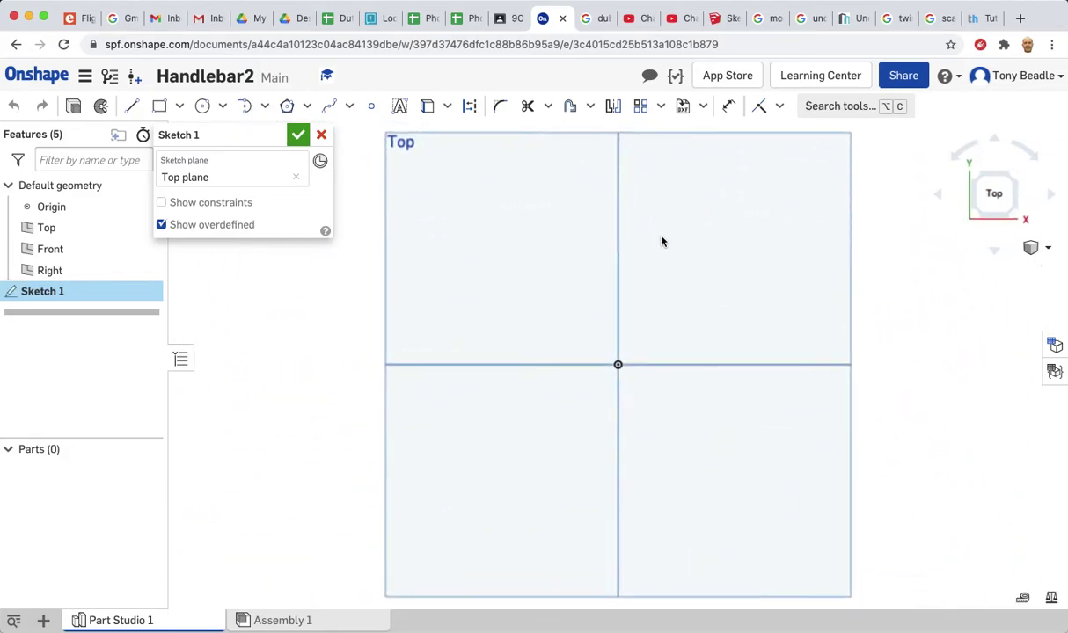
{"action": "left_click", "coordinate": [134, 114]}
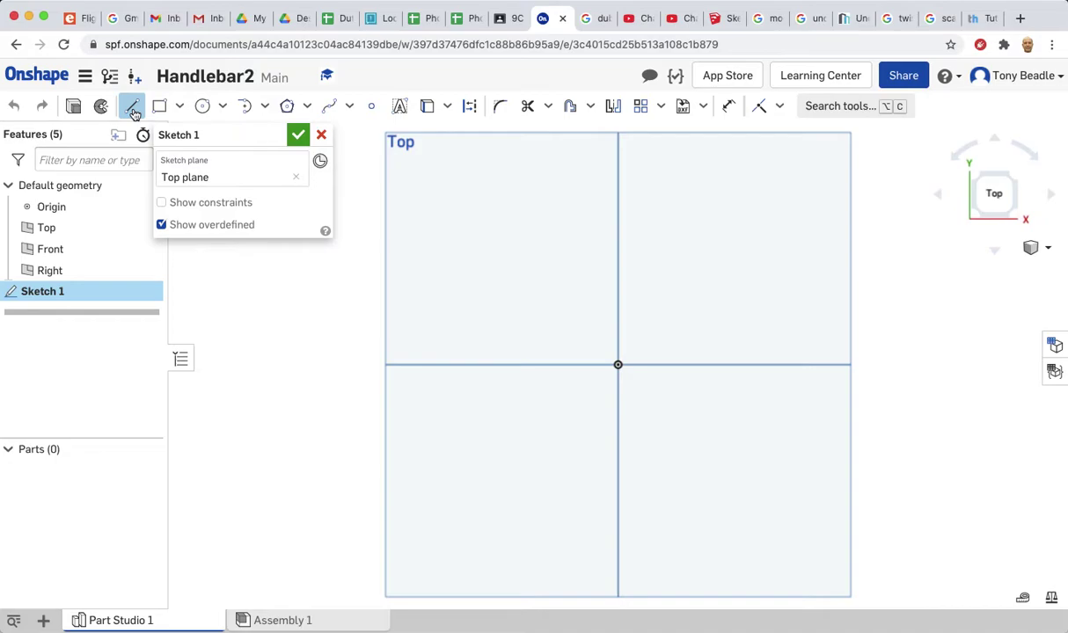
{"action": "left_click", "coordinate": [617, 364]}
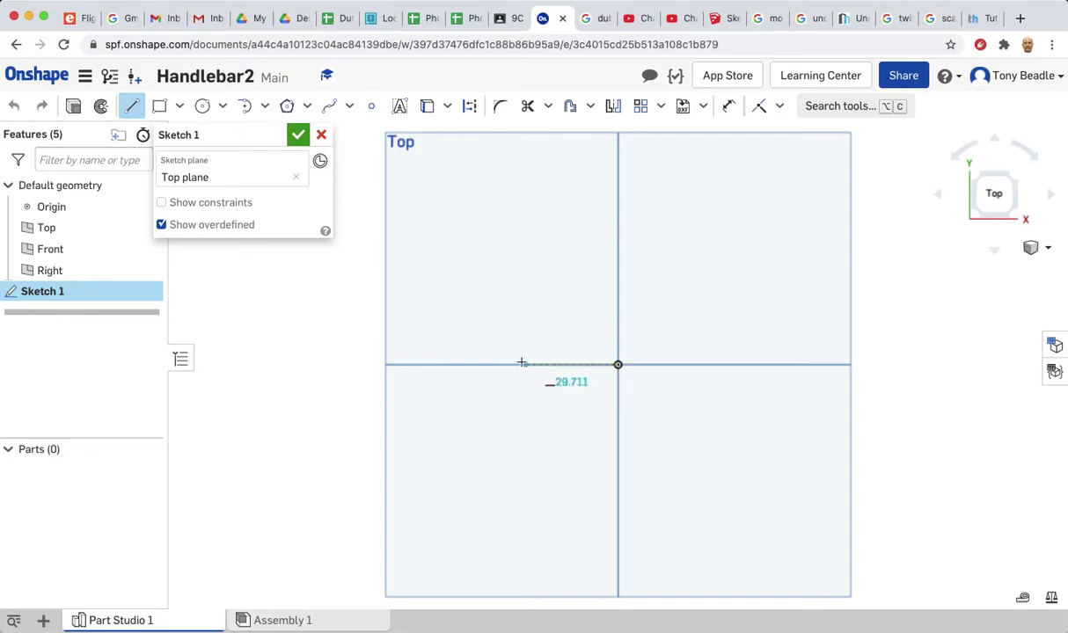
{"action": "left_click", "coordinate": [490, 365]}
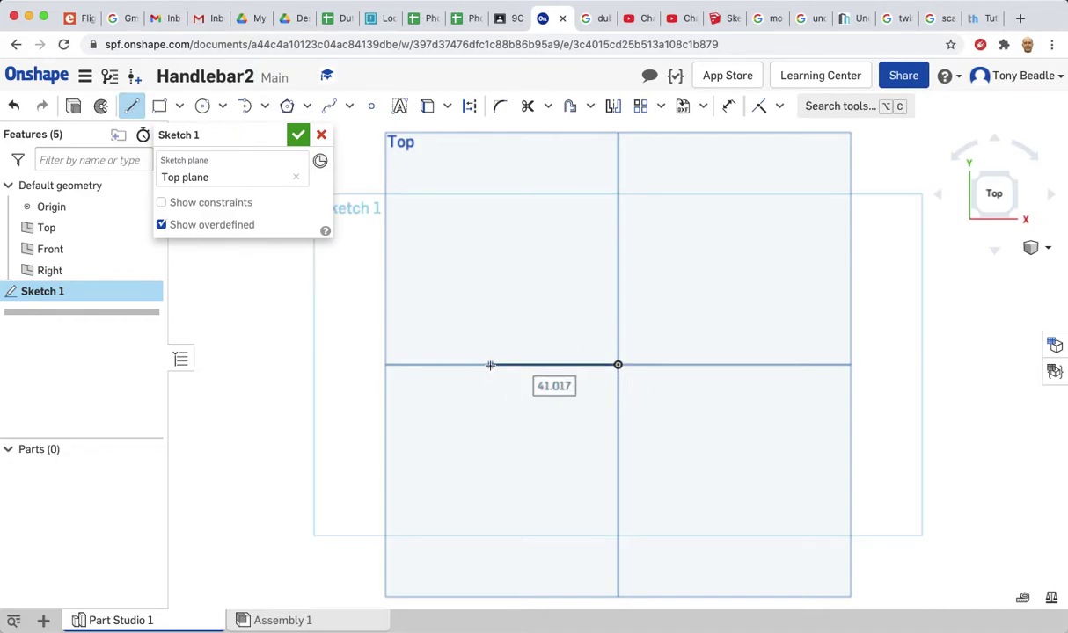
{"action": "type", "text": "40"}
{"action": "key", "text": "Return"}
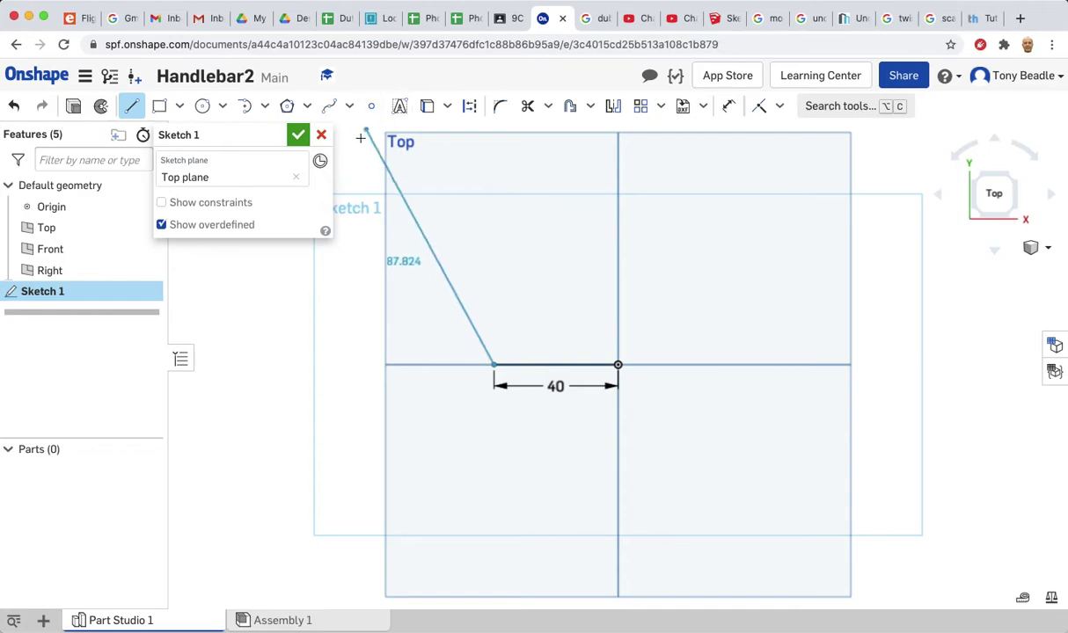
{"action": "key", "text": "Escape"}
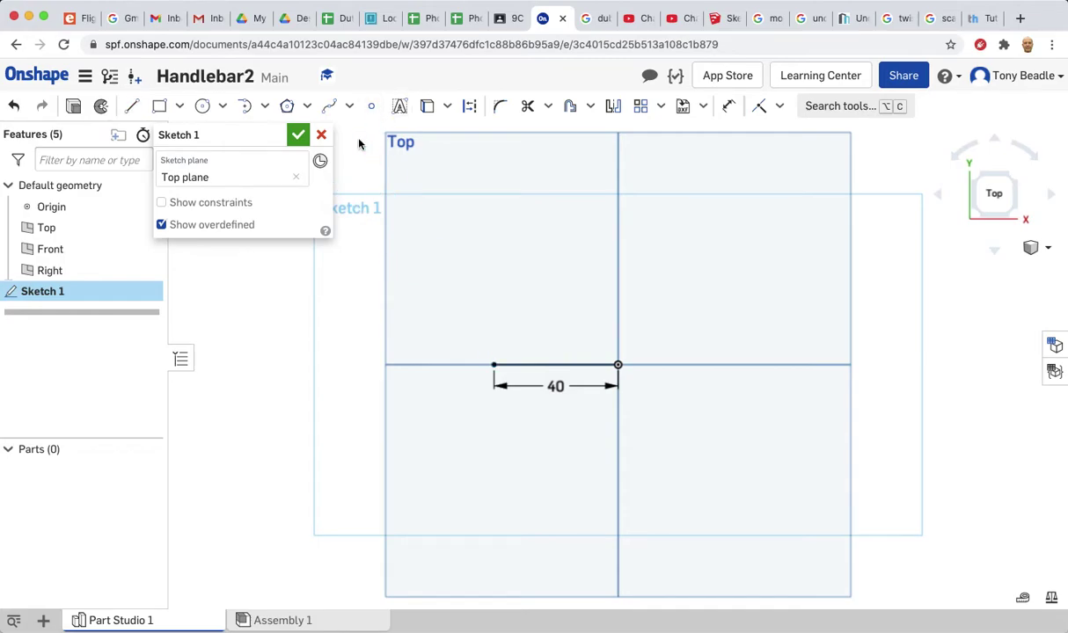
Step: Add a tangent quarter arc of about 20.7 mm radius from the line's outer end, curving toward positive Y, and finish the sketch
{"action": "left_click", "coordinate": [265, 106]}
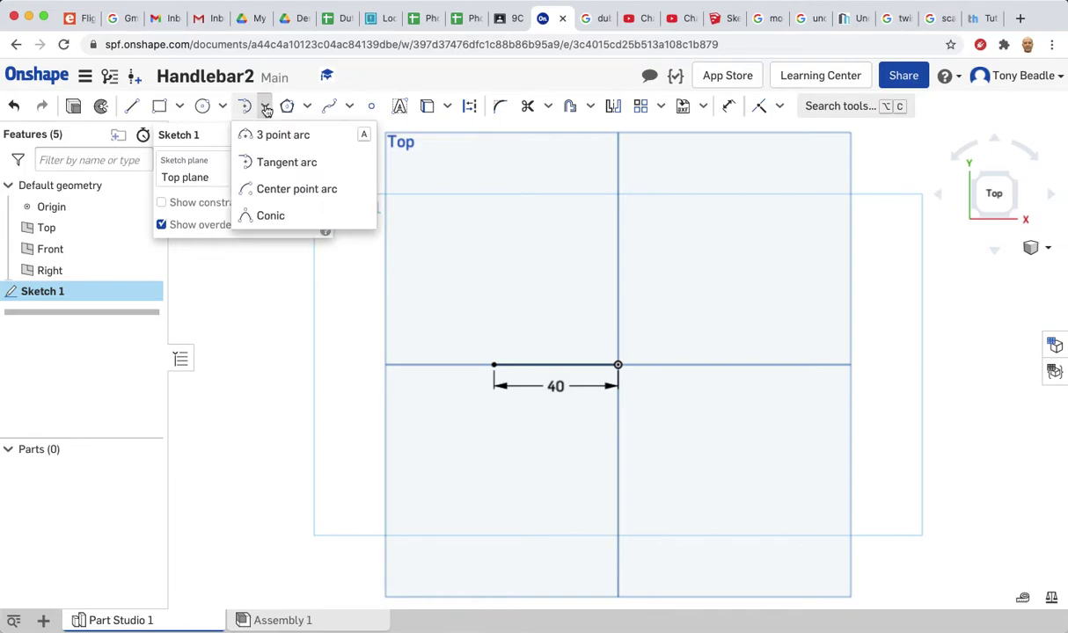
{"action": "left_click", "coordinate": [277, 164]}
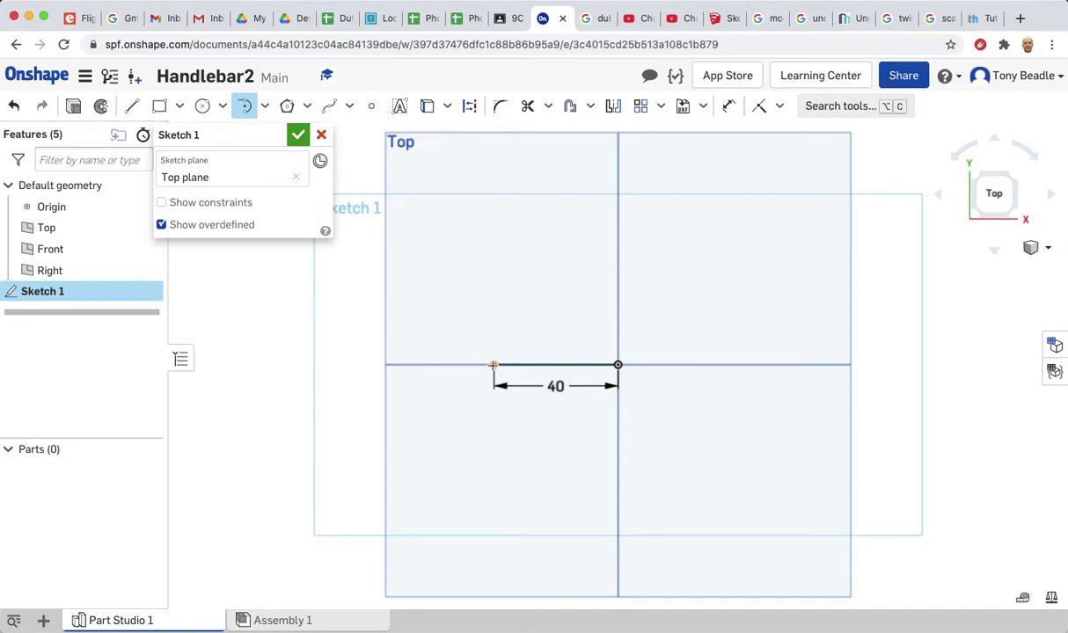
{"action": "left_click", "coordinate": [493, 364]}
{"action": "left_click", "coordinate": [429, 301]}
{"action": "left_click", "coordinate": [299, 136]}
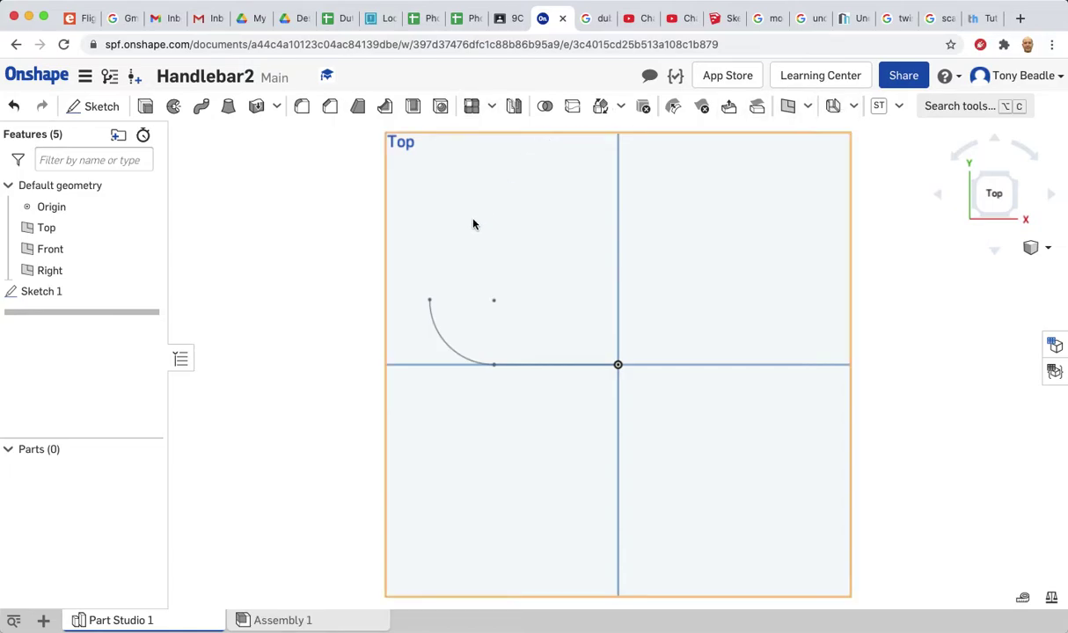
Step: Reopen Sketch 1, dimension the tangent arc's radius to 20 mm and finish the sketch
{"action": "double_click", "coordinate": [32, 293]}
{"action": "left_click", "coordinate": [728, 106]}
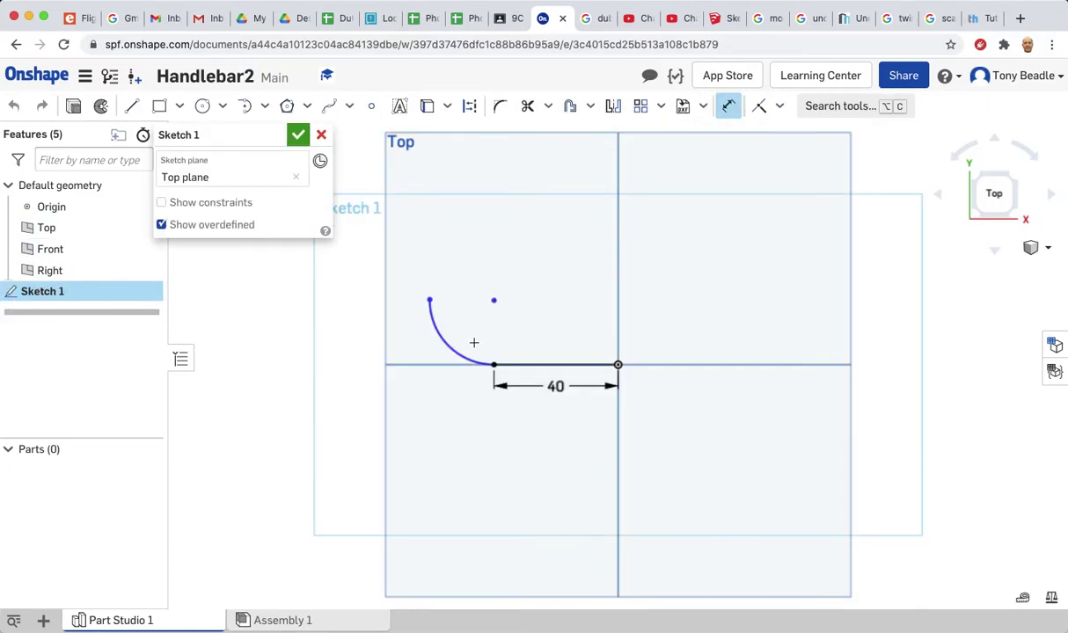
{"action": "left_click", "coordinate": [444, 341]}
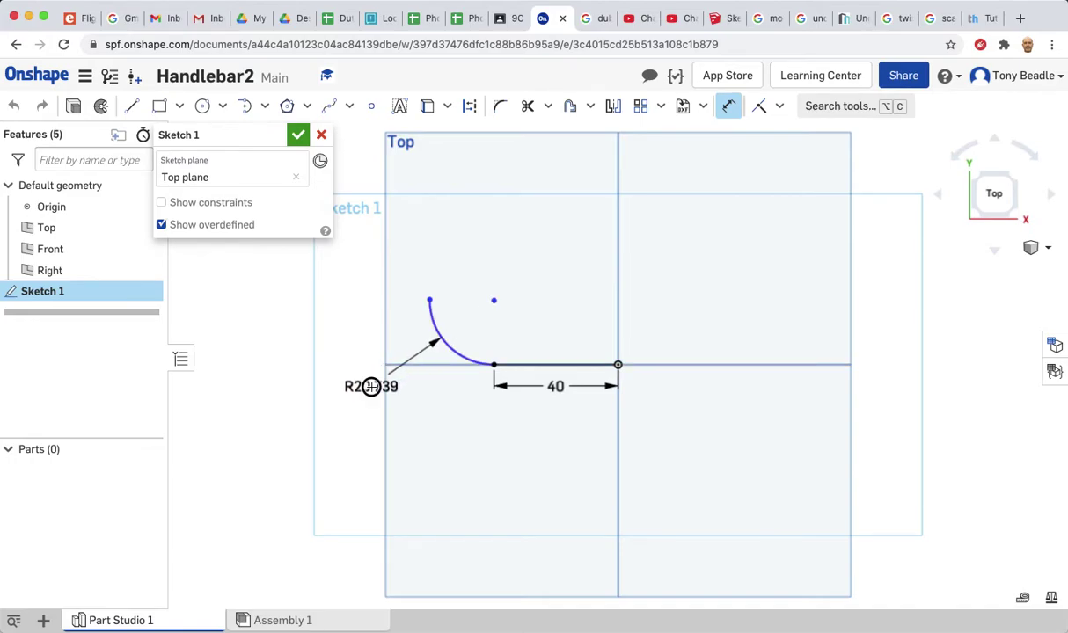
{"action": "left_click", "coordinate": [370, 387]}
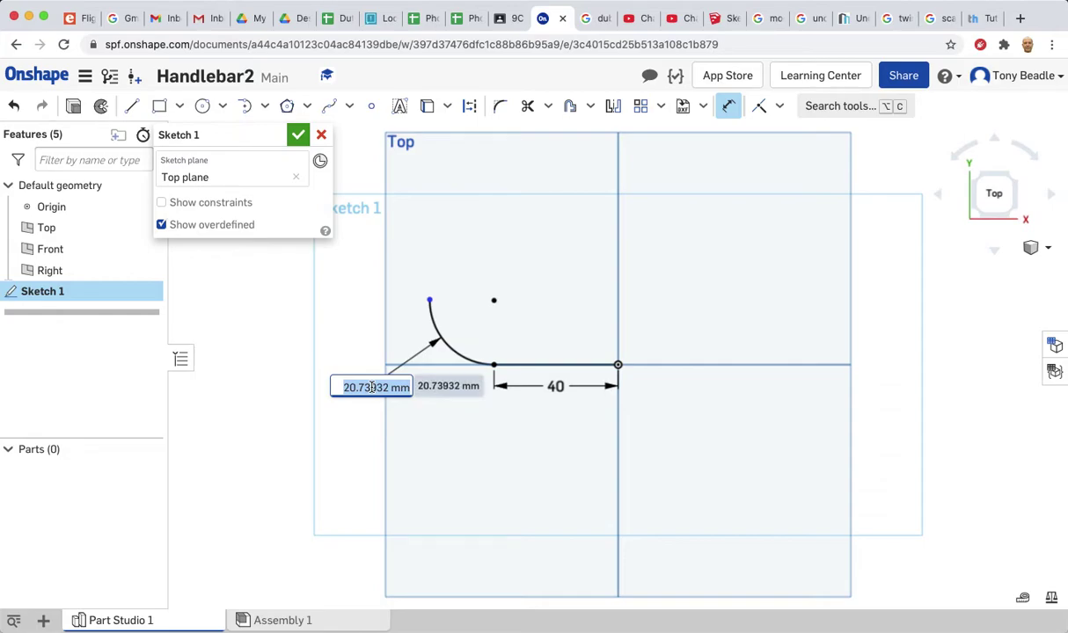
{"action": "type", "text": "20"}
{"action": "key", "text": "Escape"}
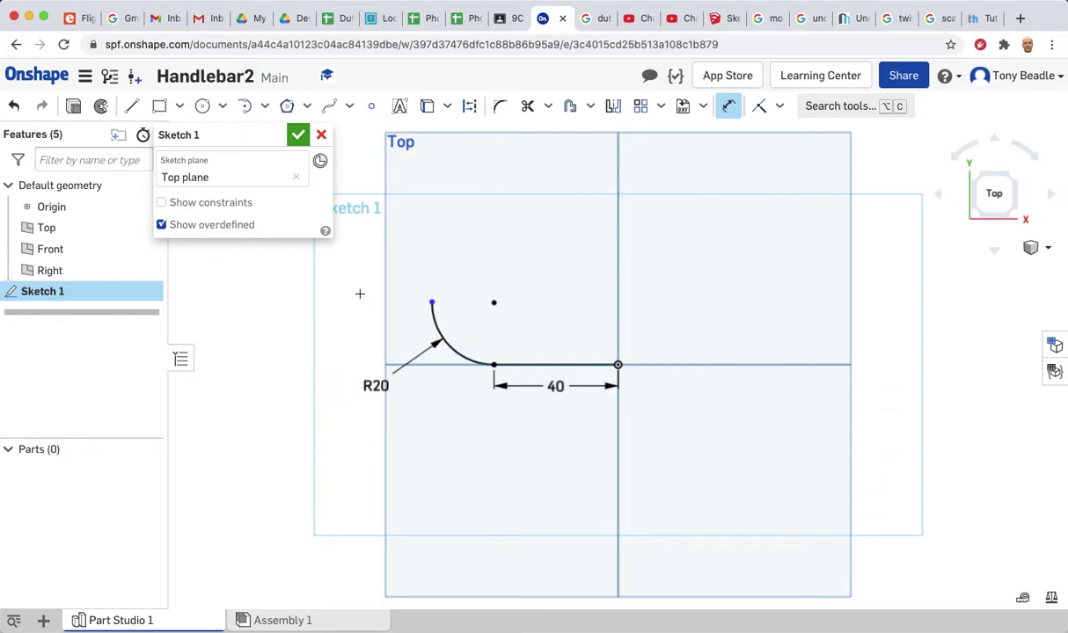
{"action": "left_click", "coordinate": [431, 301]}
{"action": "left_click", "coordinate": [298, 136]}
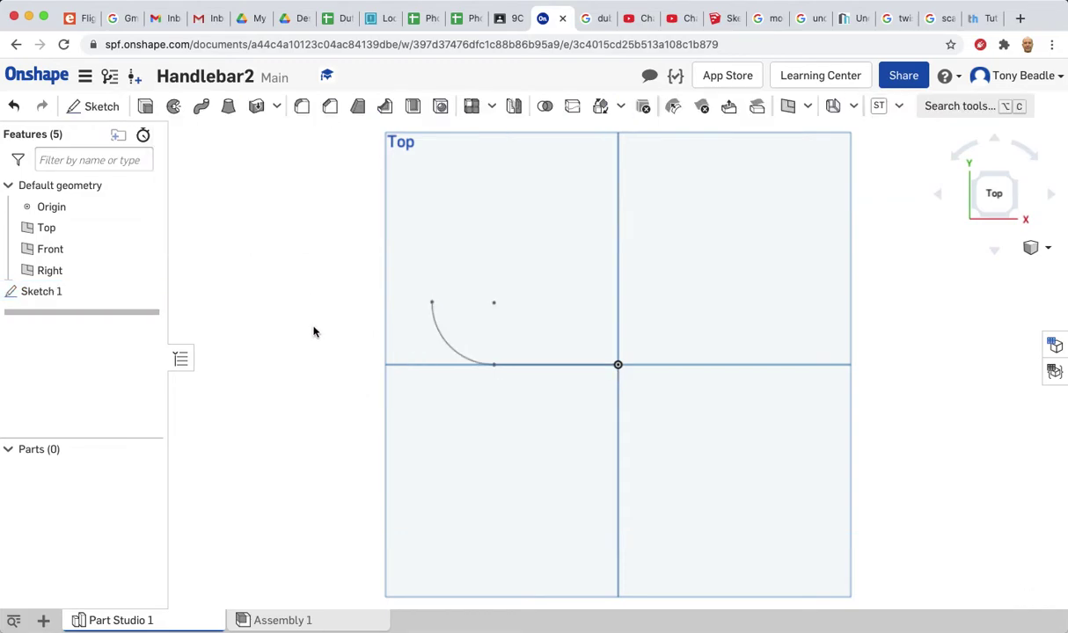
Step: Create a Plane point plane through the arc's free endpoint, parallel to the Right plane
{"action": "mouse_move", "coordinate": [305, 358]}
{"action": "right_mouse_down"}
{"action": "mouse_move", "coordinate": [298, 298]}
{"action": "mouse_move", "coordinate": [318, 300]}
{"action": "right_mouse_up"}
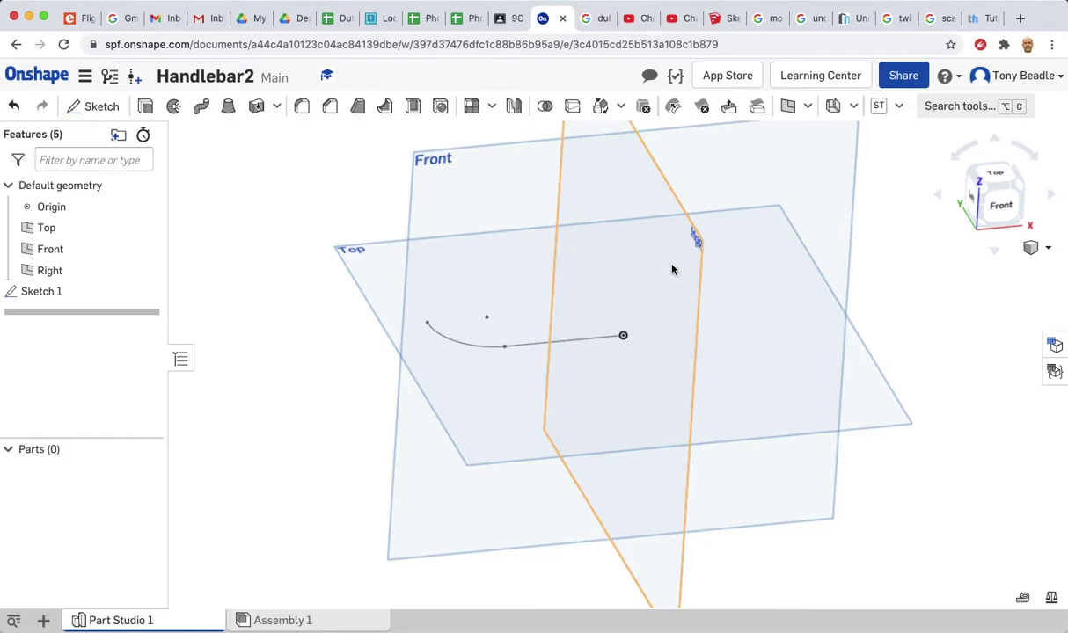
{"action": "left_click", "coordinate": [808, 106]}
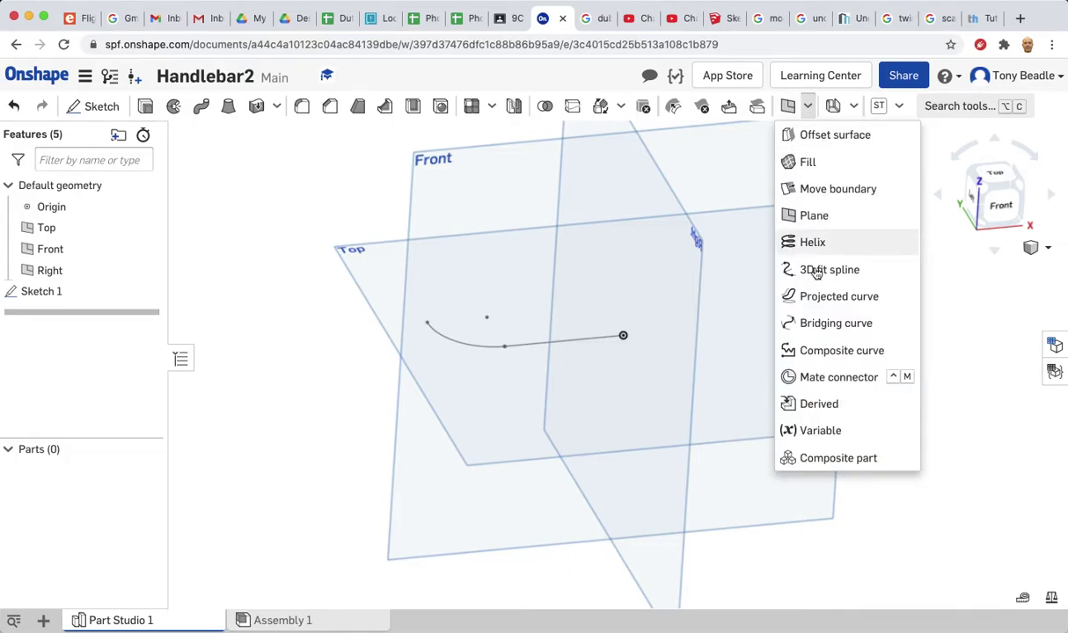
{"action": "left_click", "coordinate": [809, 220]}
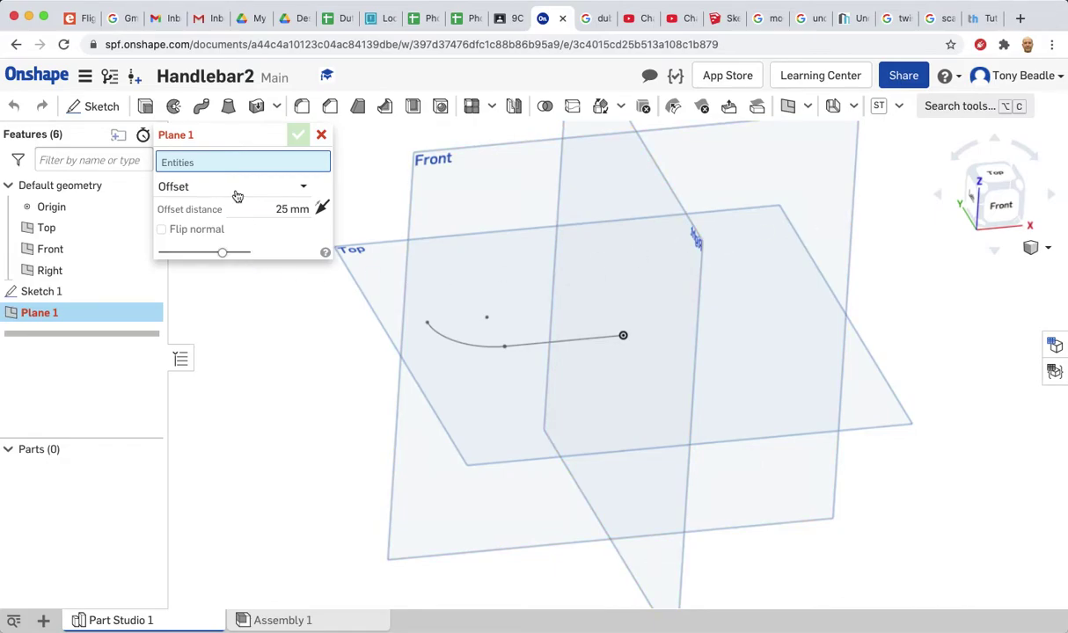
{"action": "left_click", "coordinate": [236, 187]}
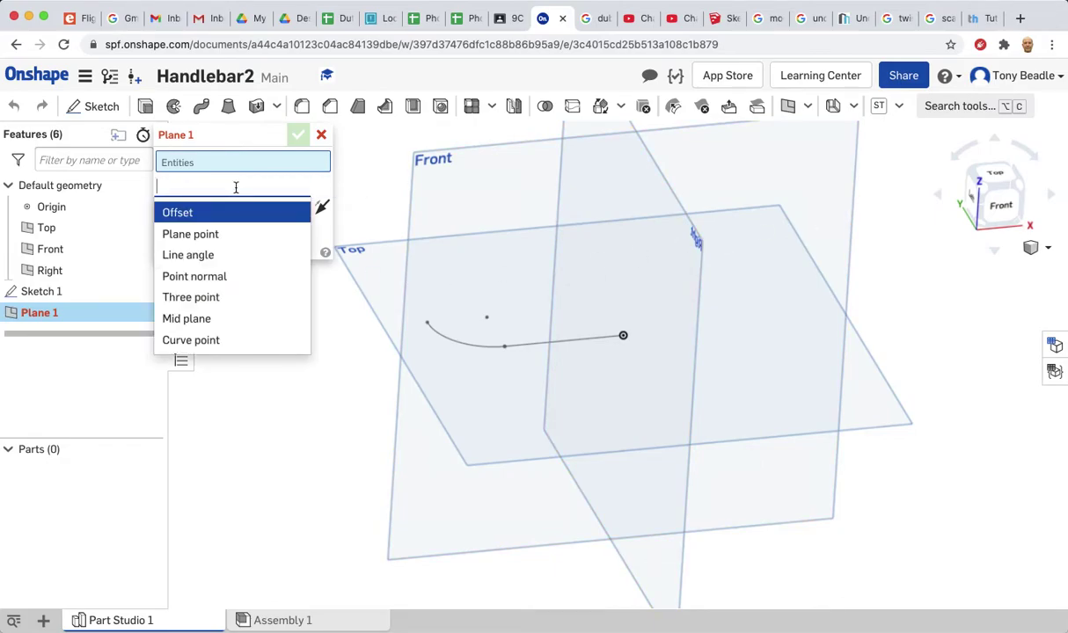
{"action": "left_click", "coordinate": [206, 237]}
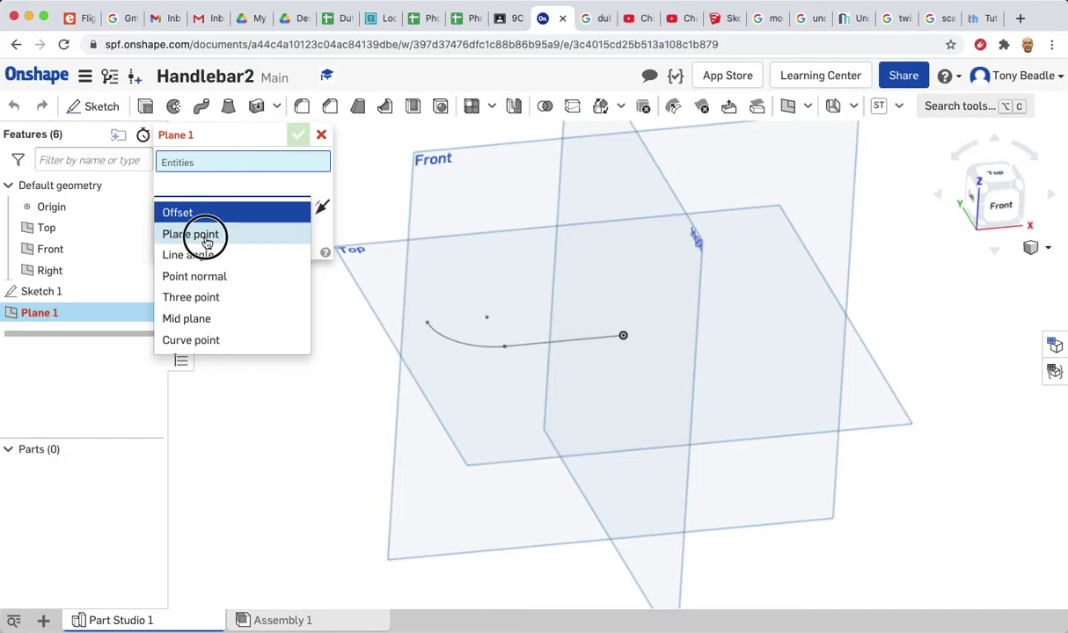
{"action": "left_click", "coordinate": [428, 326]}
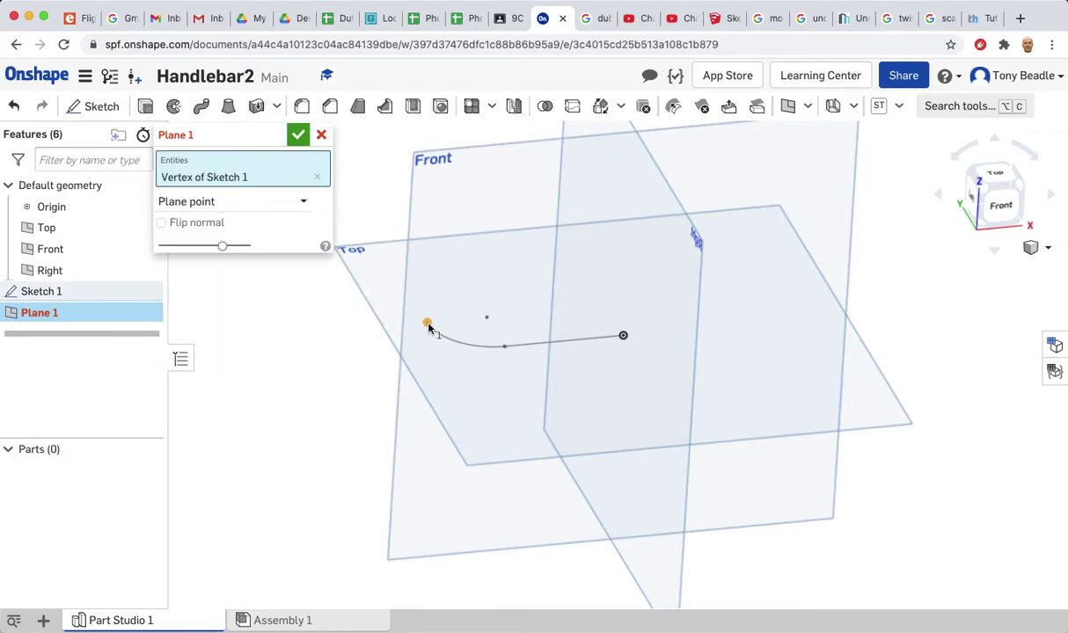
{"action": "left_click", "coordinate": [691, 223]}
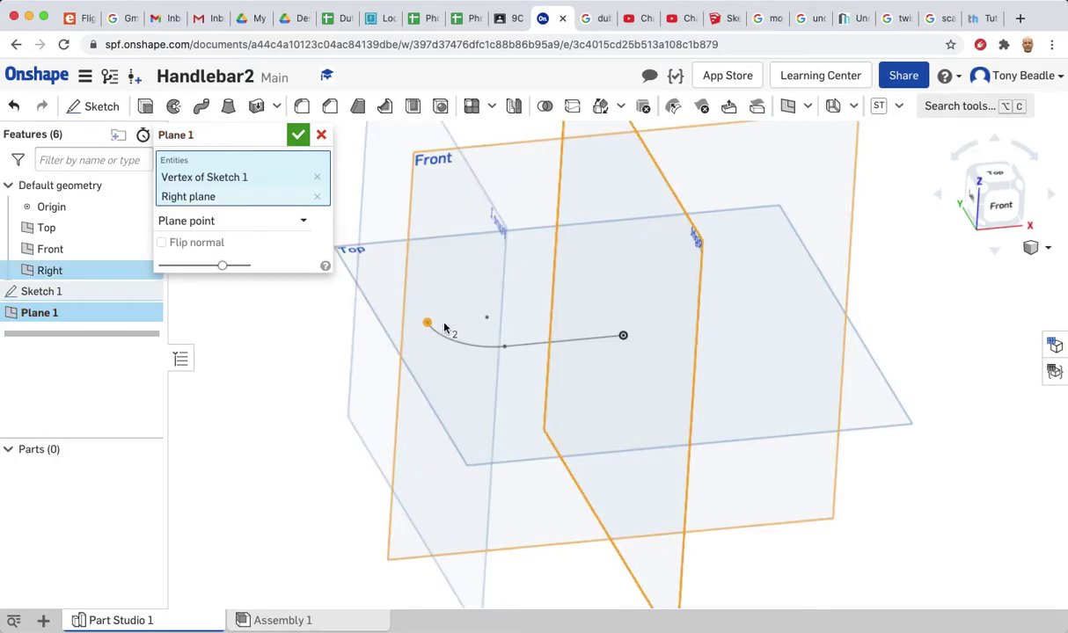
{"action": "right_click_drag", "start_coordinate": [907, 303], "coordinate": [889, 309]}
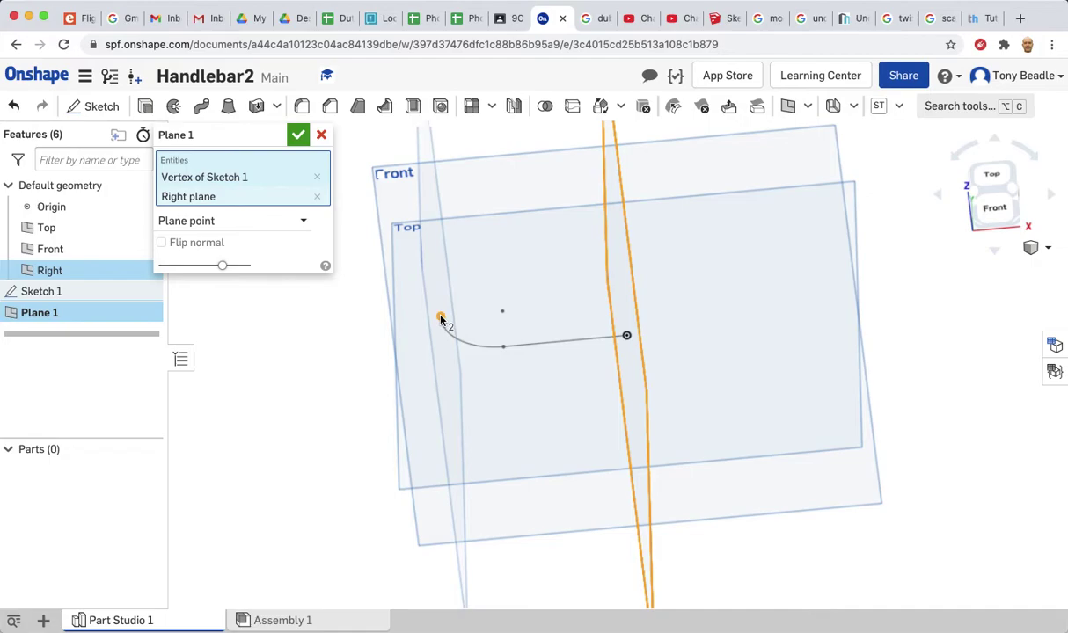
{"action": "left_click", "coordinate": [298, 137]}
Step: Start a new sketch on Plane 1 and view it normal to the sketch plane
{"action": "right_click_drag", "start_coordinate": [983, 296], "coordinate": [941, 313]}
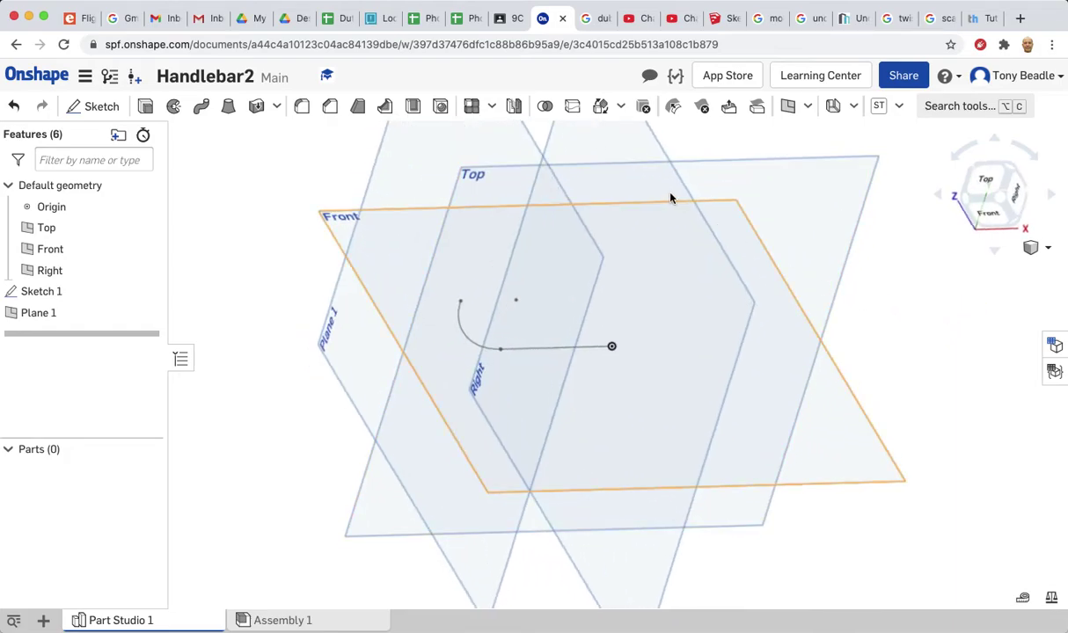
{"action": "right_click", "coordinate": [417, 160]}
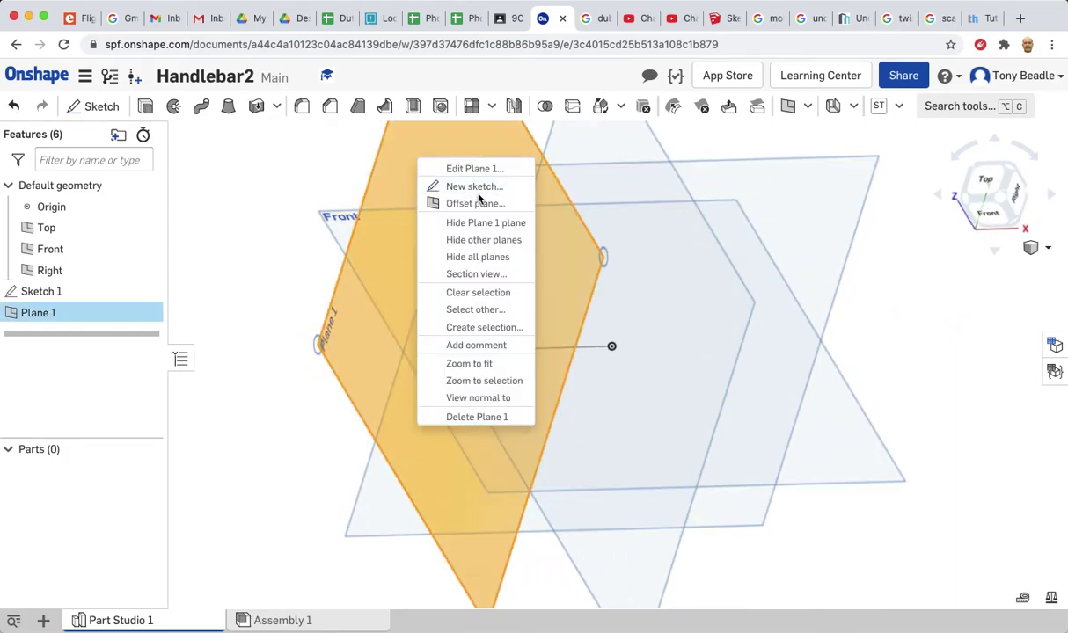
{"action": "left_click", "coordinate": [440, 186]}
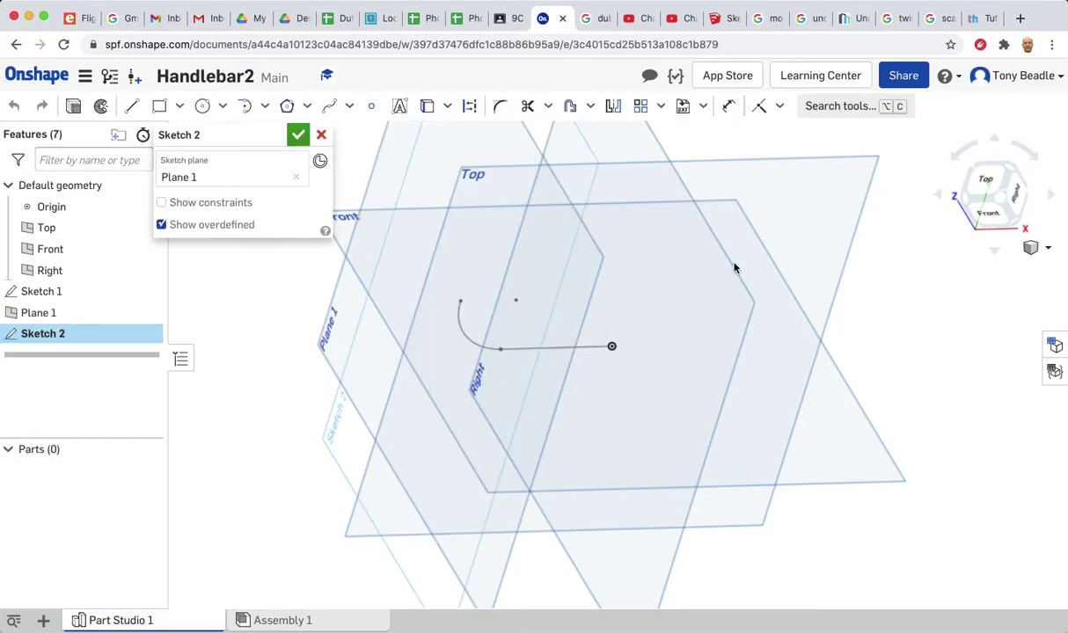
{"action": "right_click", "coordinate": [400, 174]}
{"action": "left_click", "coordinate": [455, 397]}
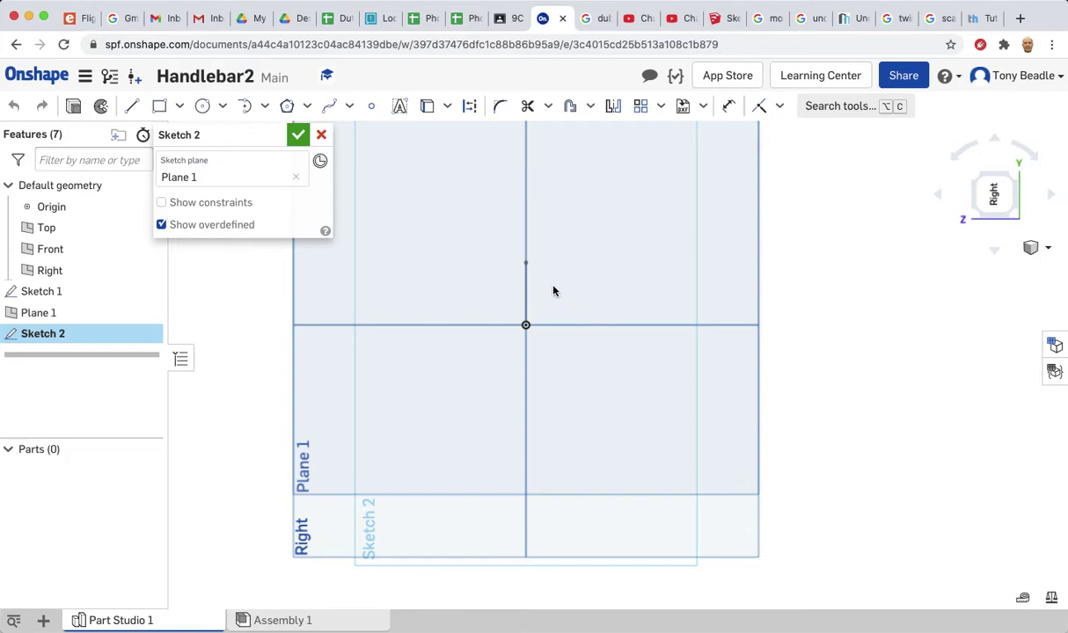
{"action": "mouse_move", "coordinate": [818, 286]}
{"action": "right_mouse_down"}
{"action": "mouse_move", "coordinate": [795, 288]}
{"action": "mouse_move", "coordinate": [817, 286]}
{"action": "right_mouse_up"}
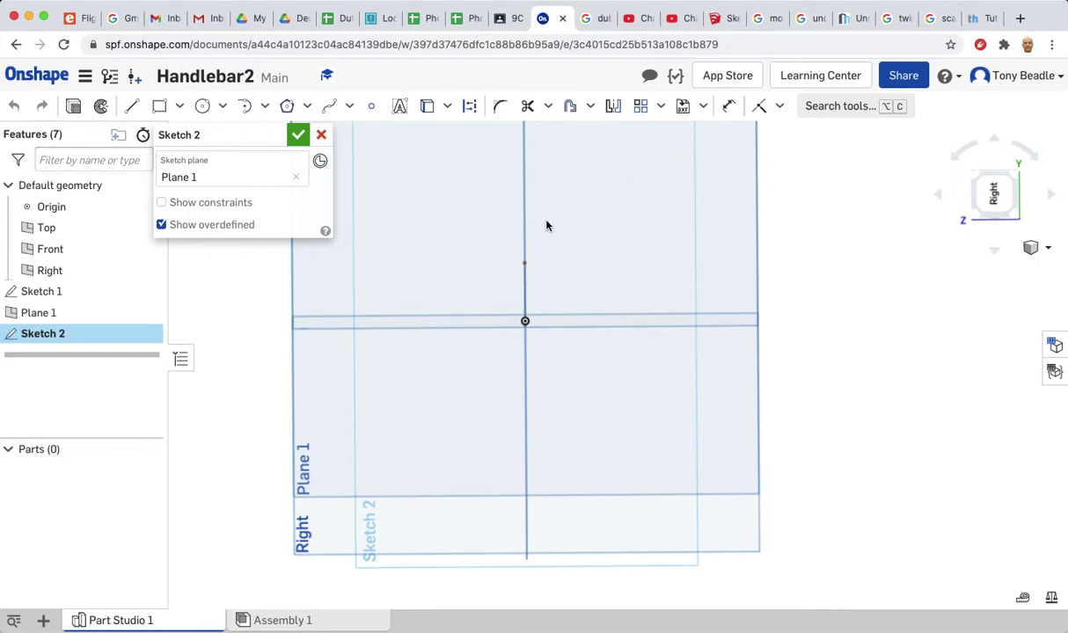
Step: Draw a 20 mm line from the free endpoint of Sketch 1's arc in the positive Y direction
{"action": "left_click", "coordinate": [132, 105]}
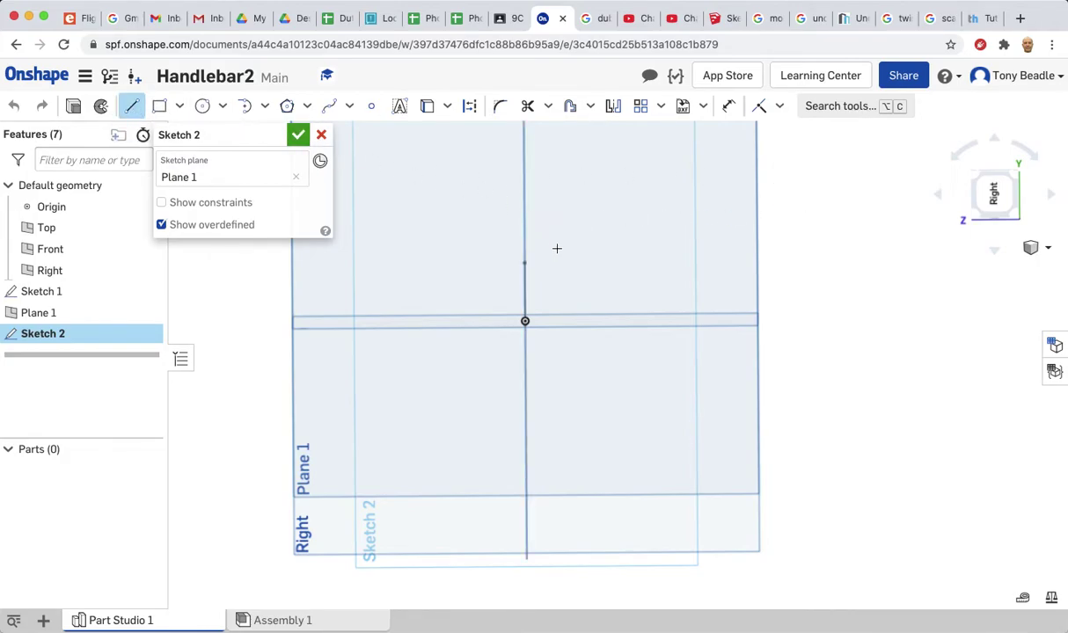
{"action": "left_click", "coordinate": [524, 264]}
{"action": "left_click", "coordinate": [524, 199]}
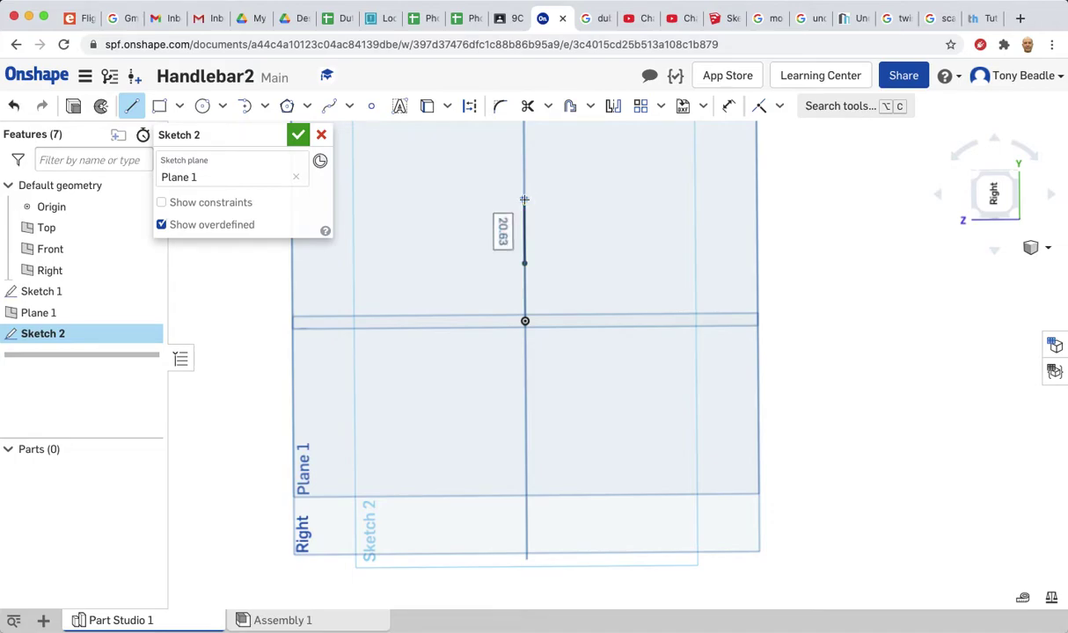
{"action": "type", "text": "20"}
{"action": "key", "text": "Return"}
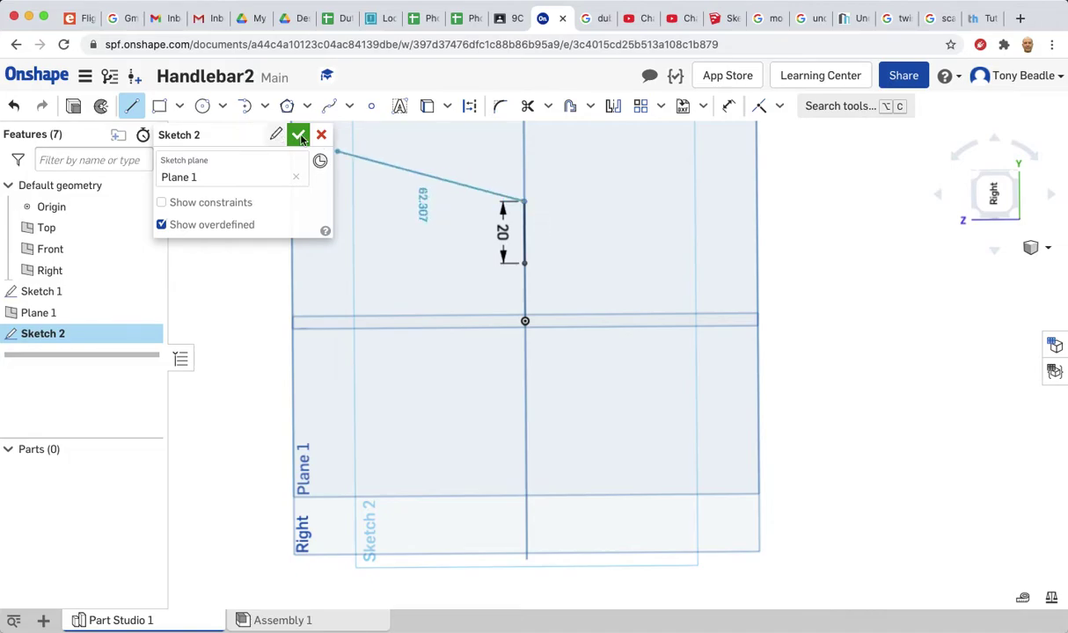
{"action": "key", "text": "Escape"}
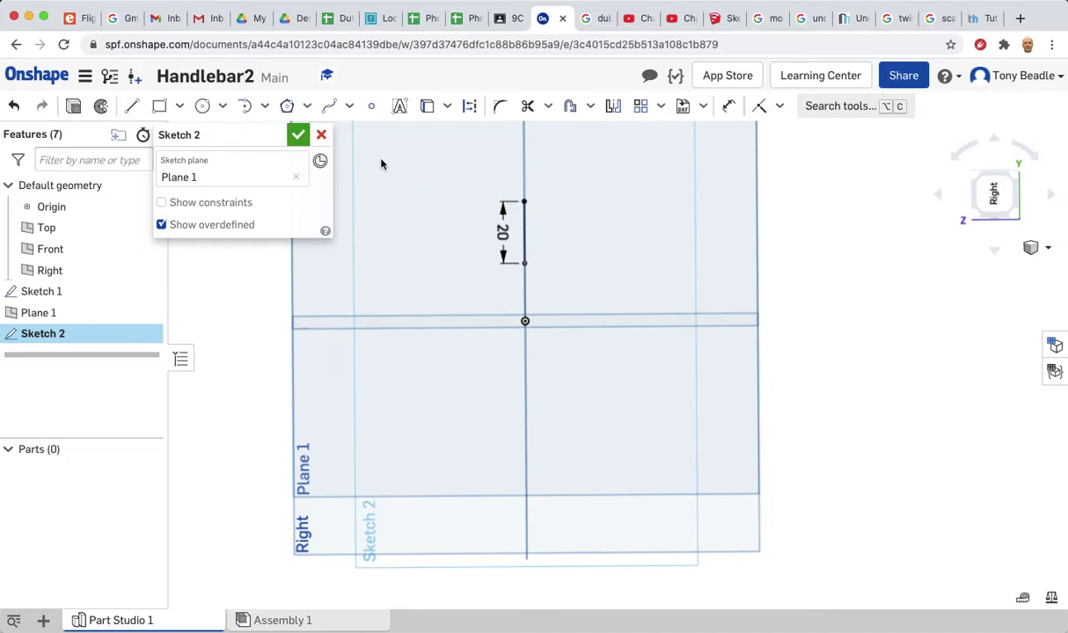
Step: Add a tangent quarter arc of about 18.1 mm radius from the line's outer end, curving toward positive Z
{"action": "left_click", "coordinate": [262, 106]}
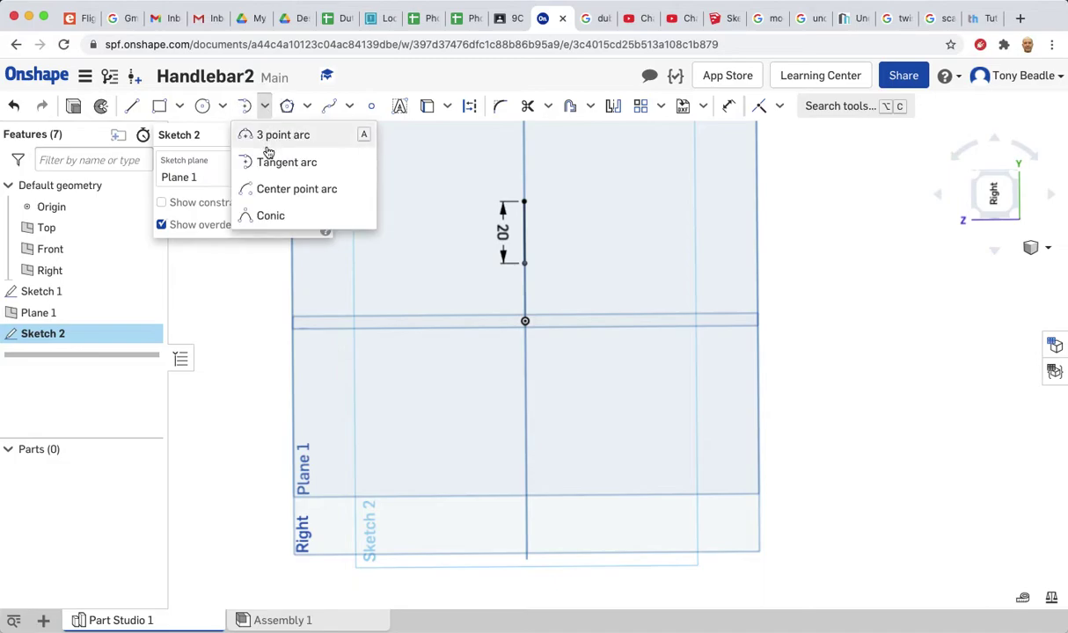
{"action": "left_click", "coordinate": [269, 162]}
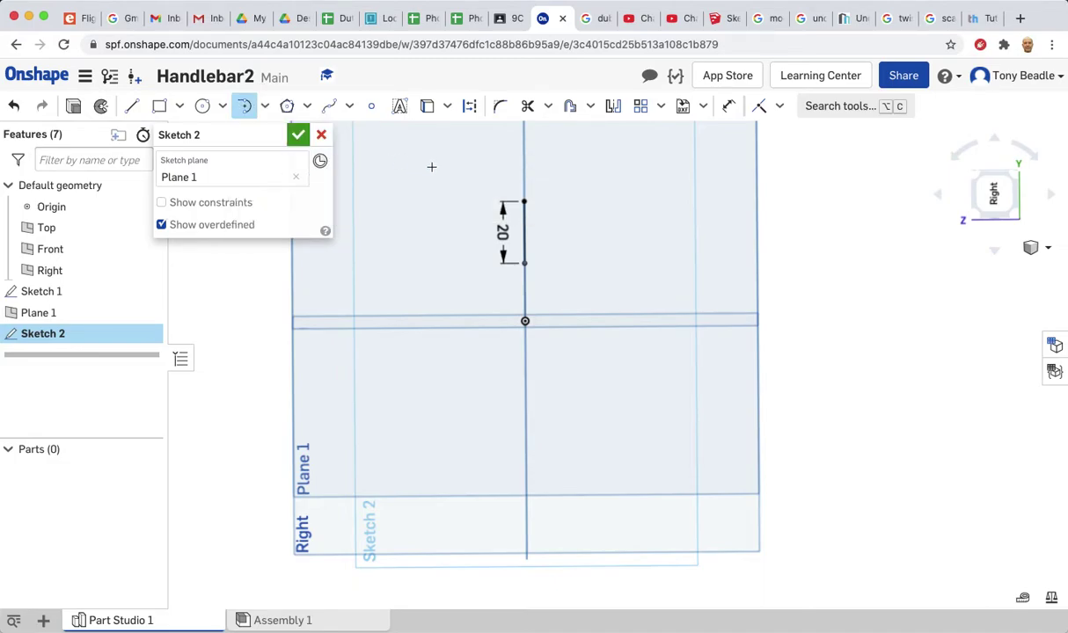
{"action": "left_click", "coordinate": [524, 202]}
{"action": "left_click", "coordinate": [465, 146]}
{"action": "key", "text": "Escape"}
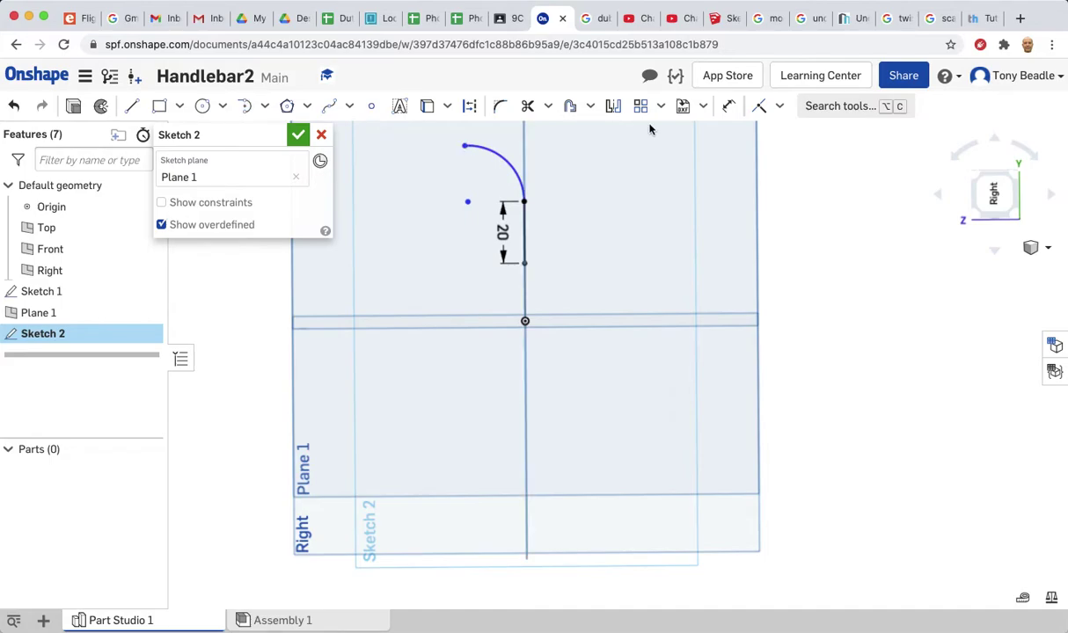
Step: Dimension the new tangent arc's radius to 20 mm
{"action": "left_click", "coordinate": [728, 105]}
{"action": "left_click", "coordinate": [511, 160]}
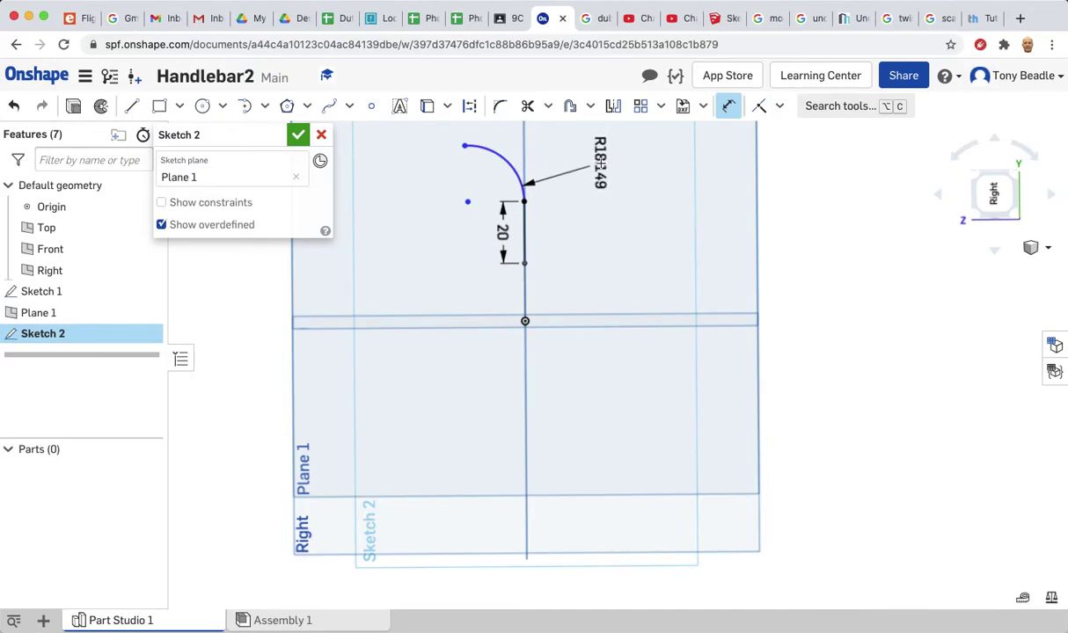
{"action": "left_click", "coordinate": [601, 162]}
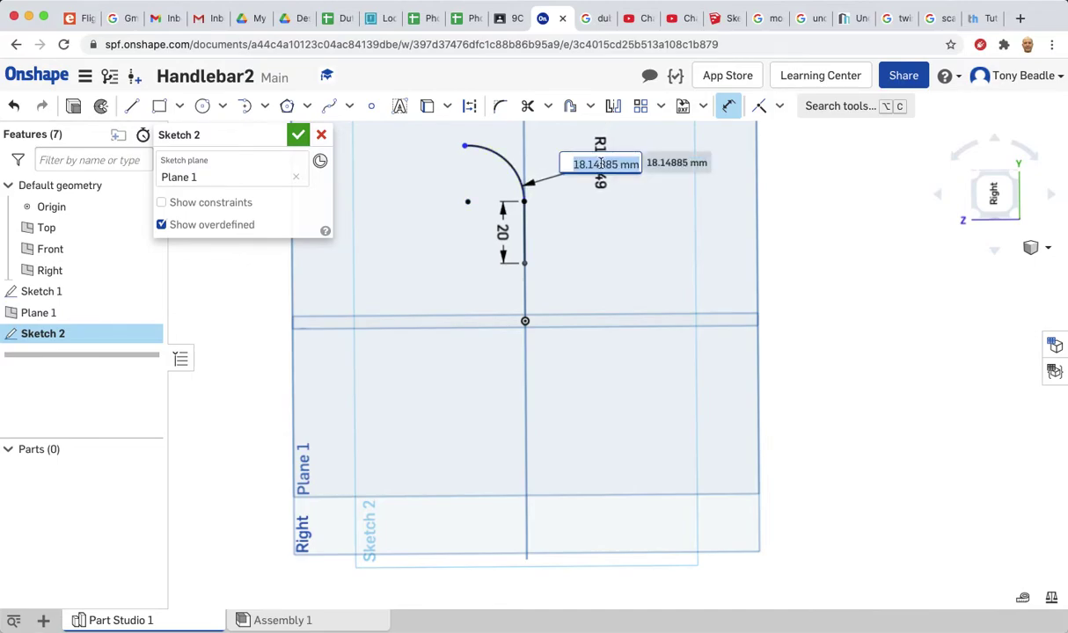
{"action": "type", "text": "20"}
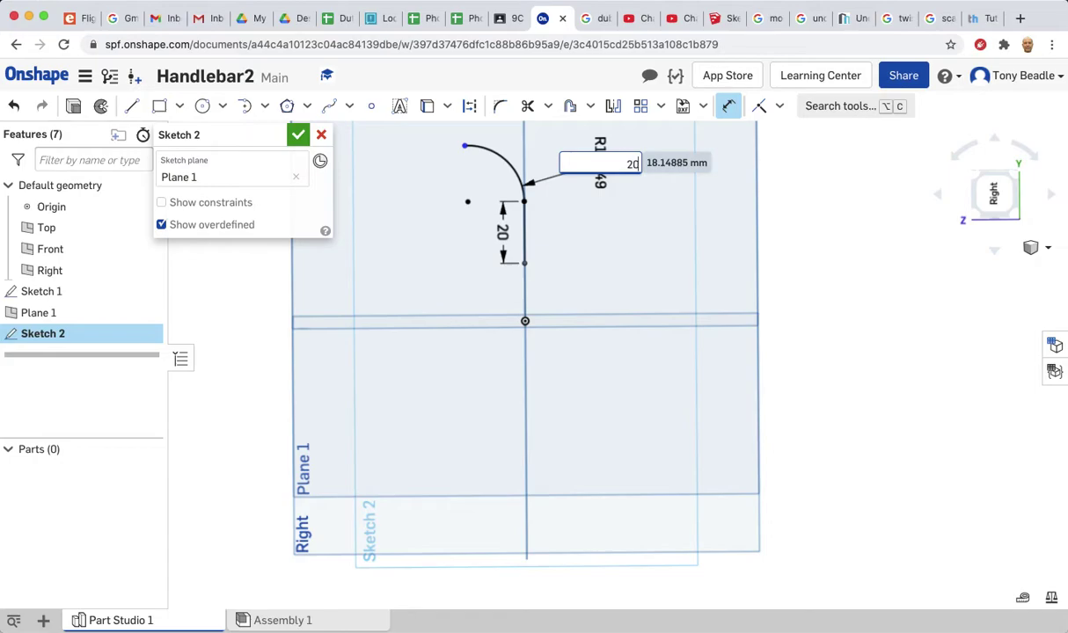
{"action": "key", "text": "Return"}
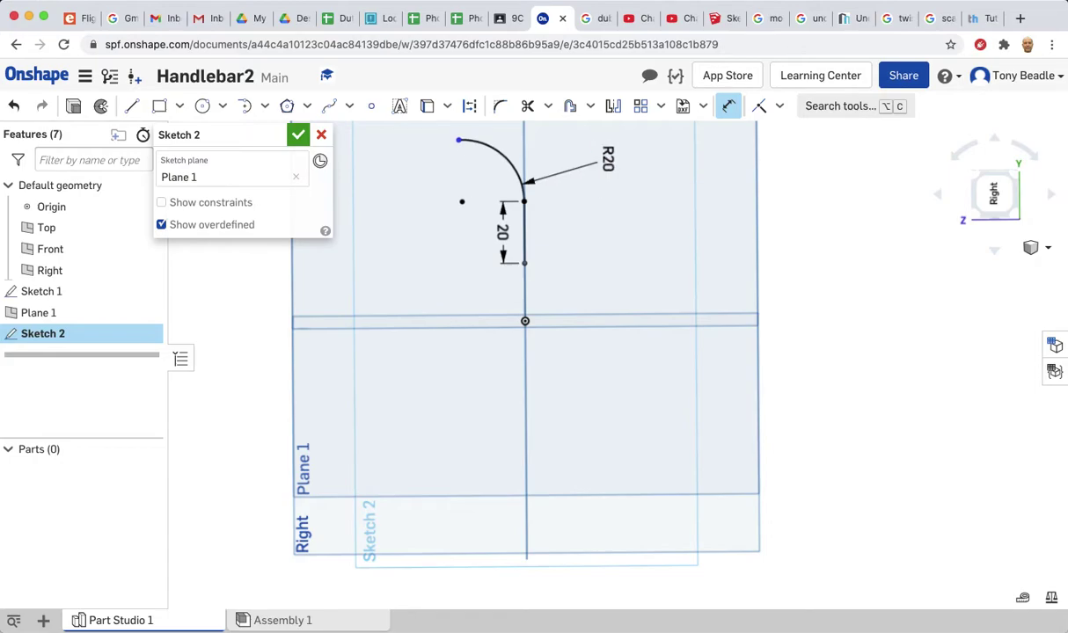
Step: Draw a 20 mm line from the R20 arc's free end in the positive Z direction
{"action": "left_click", "coordinate": [132, 106]}
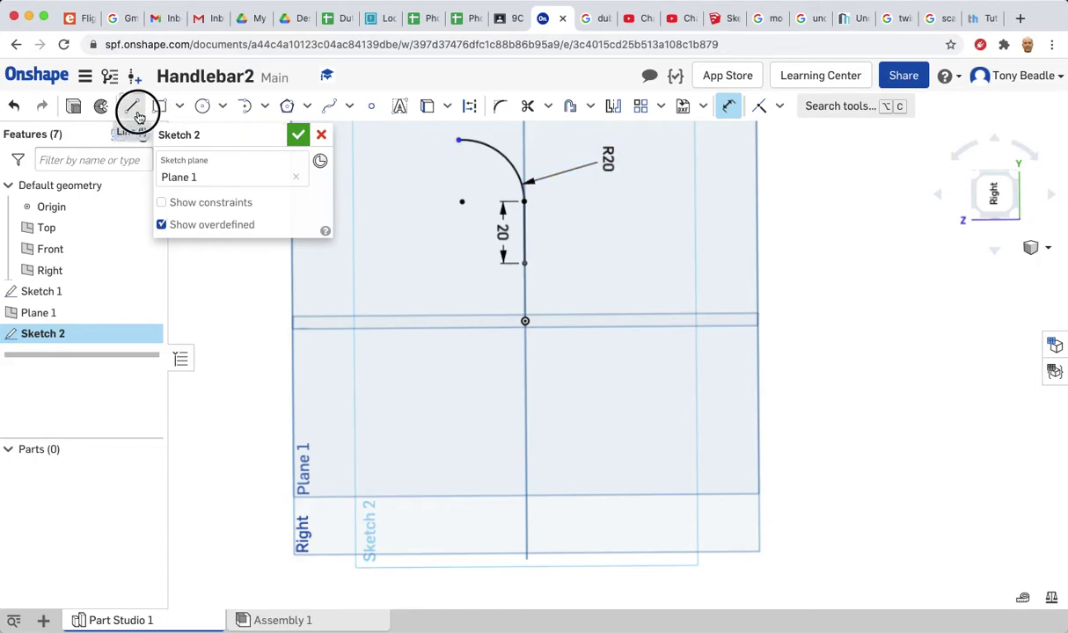
{"action": "left_click", "coordinate": [458, 141]}
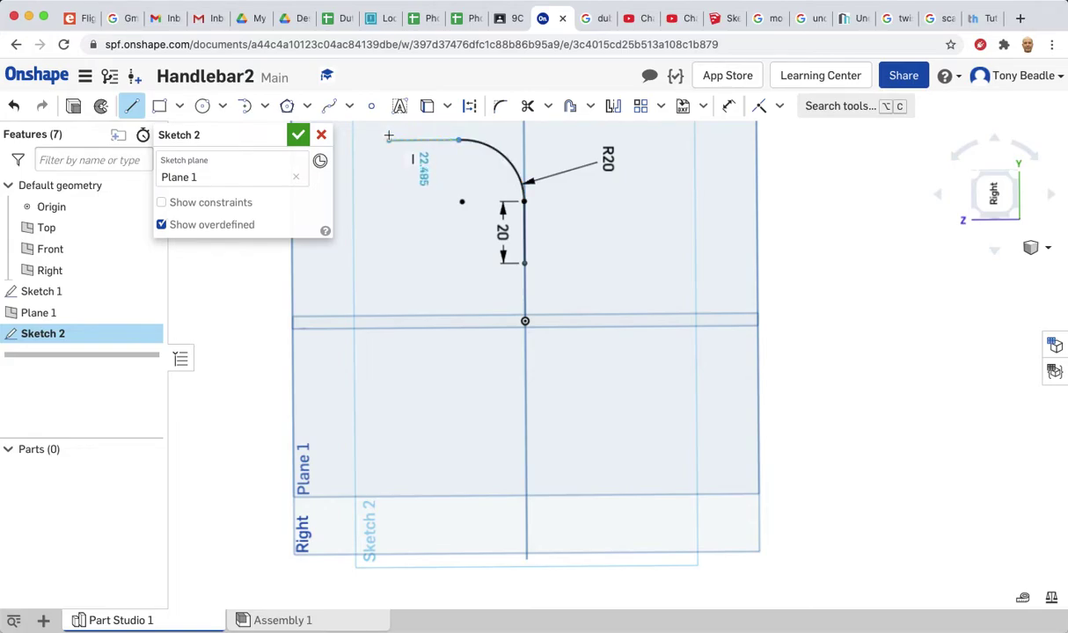
{"action": "left_click", "coordinate": [388, 139]}
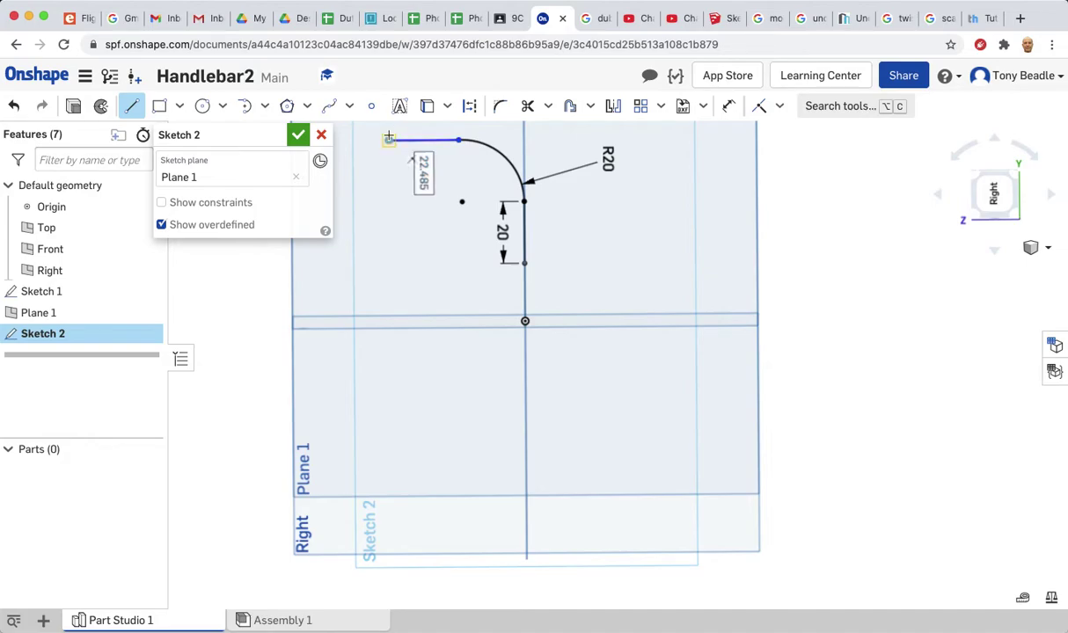
{"action": "type", "text": "20"}
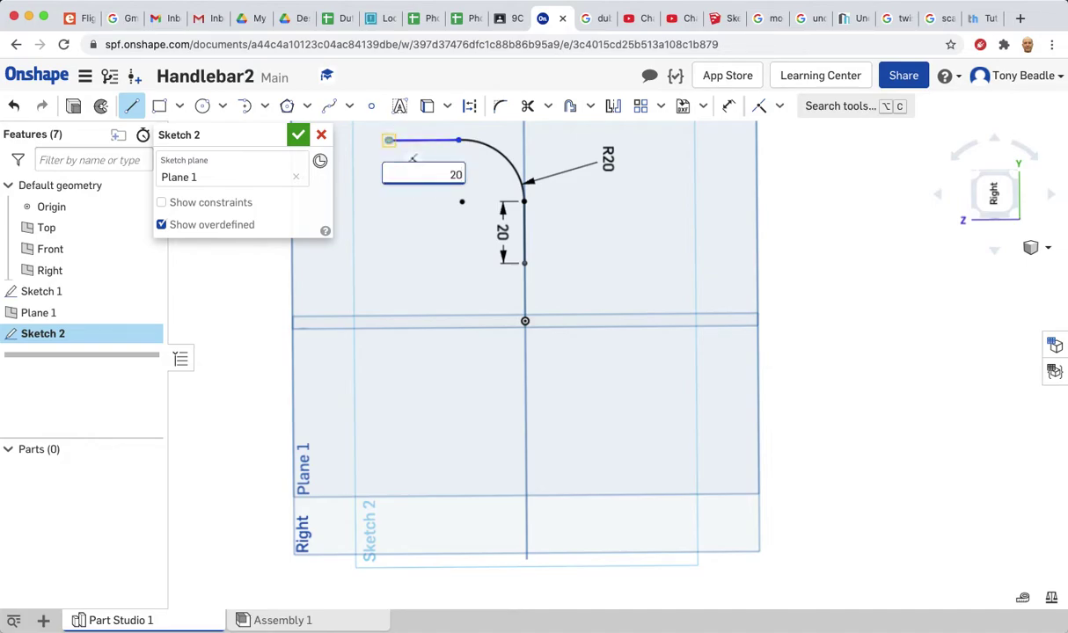
{"action": "key", "text": "Return"}
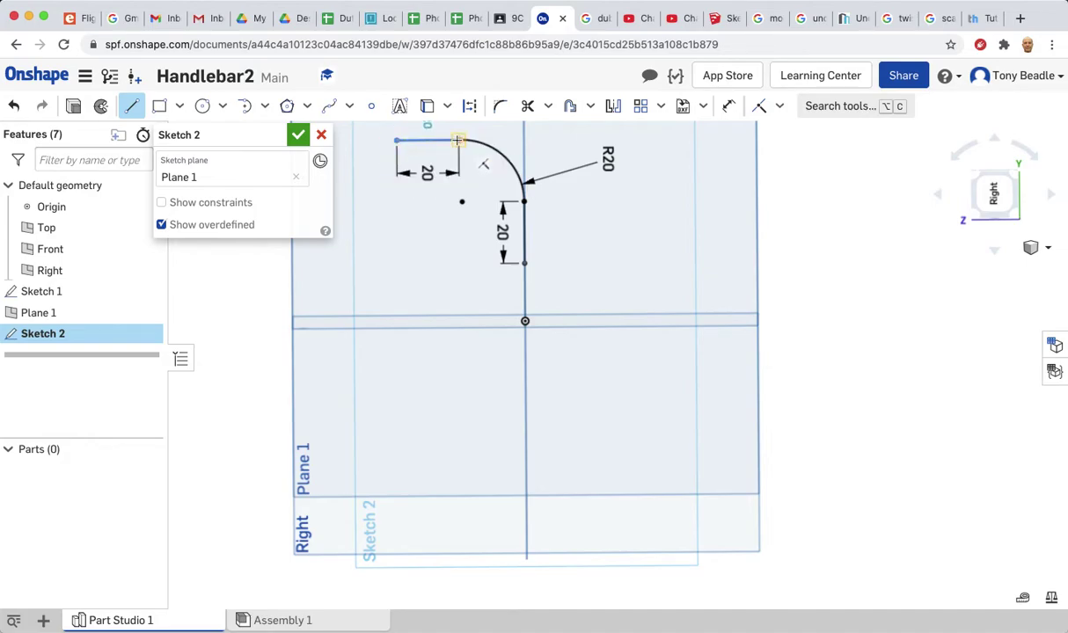
{"action": "left_click", "coordinate": [459, 139]}
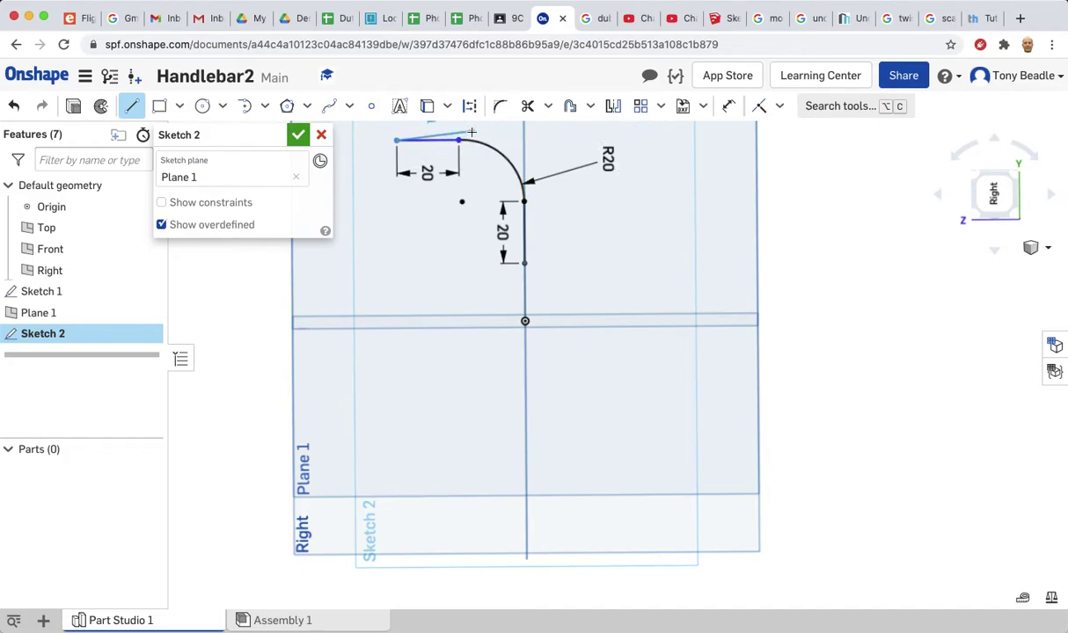
{"action": "key", "text": "Escape"}
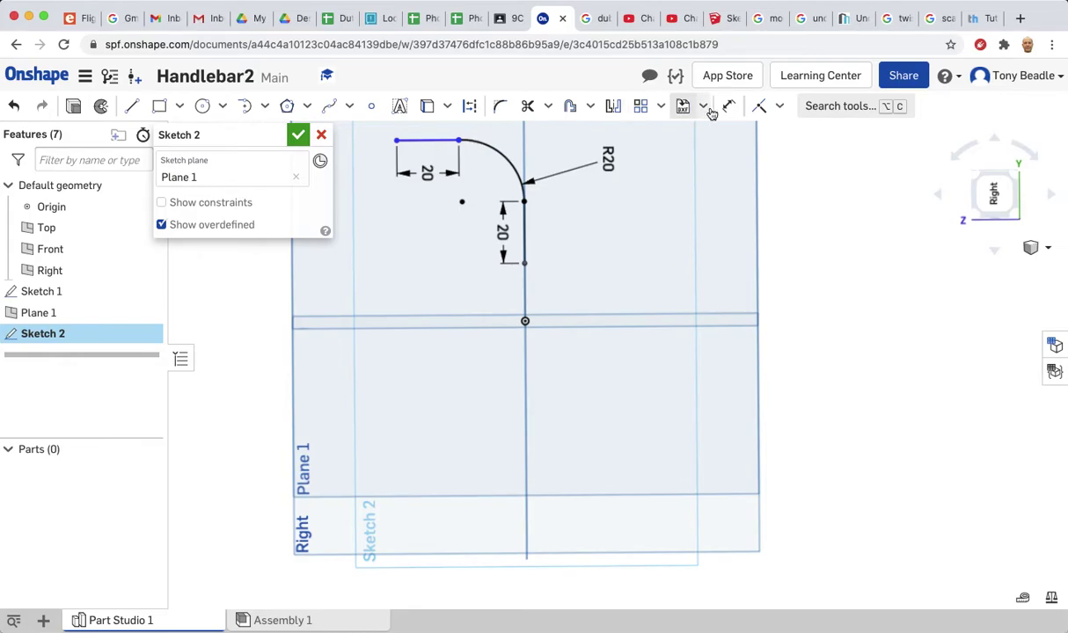
Step: Apply a Tangent constraint between the newest 20 mm line and the R20 arc
{"action": "left_click", "coordinate": [779, 107]}
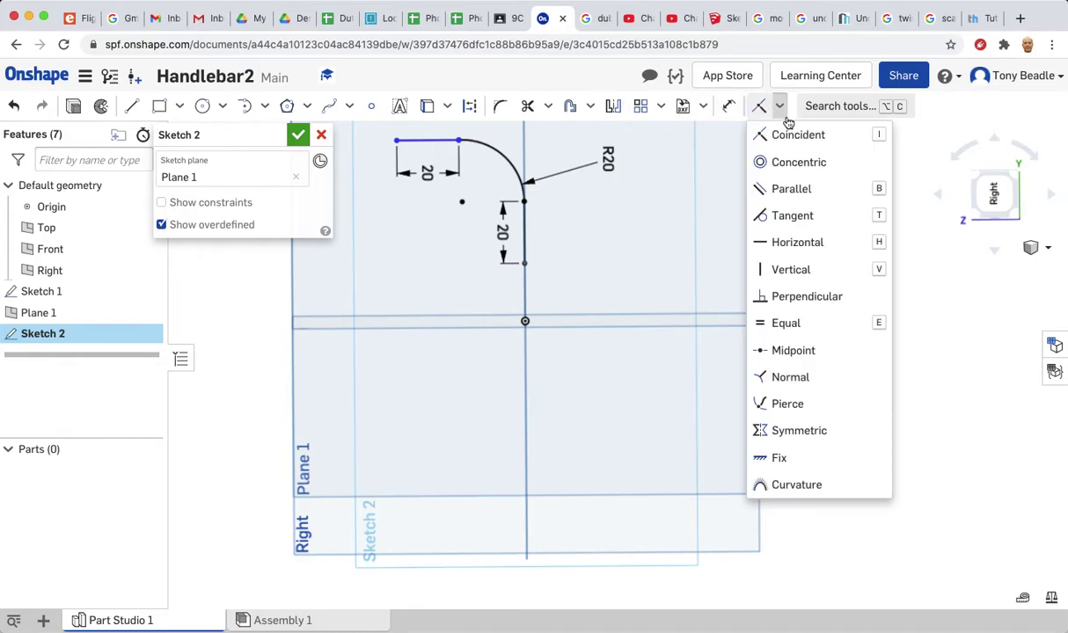
{"action": "left_click", "coordinate": [794, 216]}
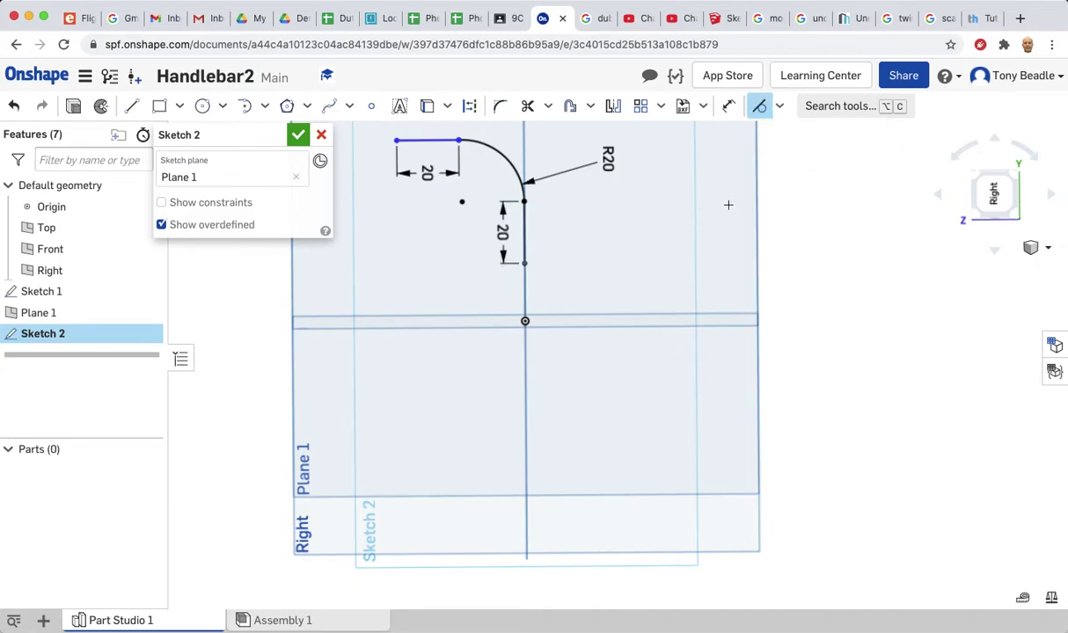
{"action": "left_click", "coordinate": [416, 141]}
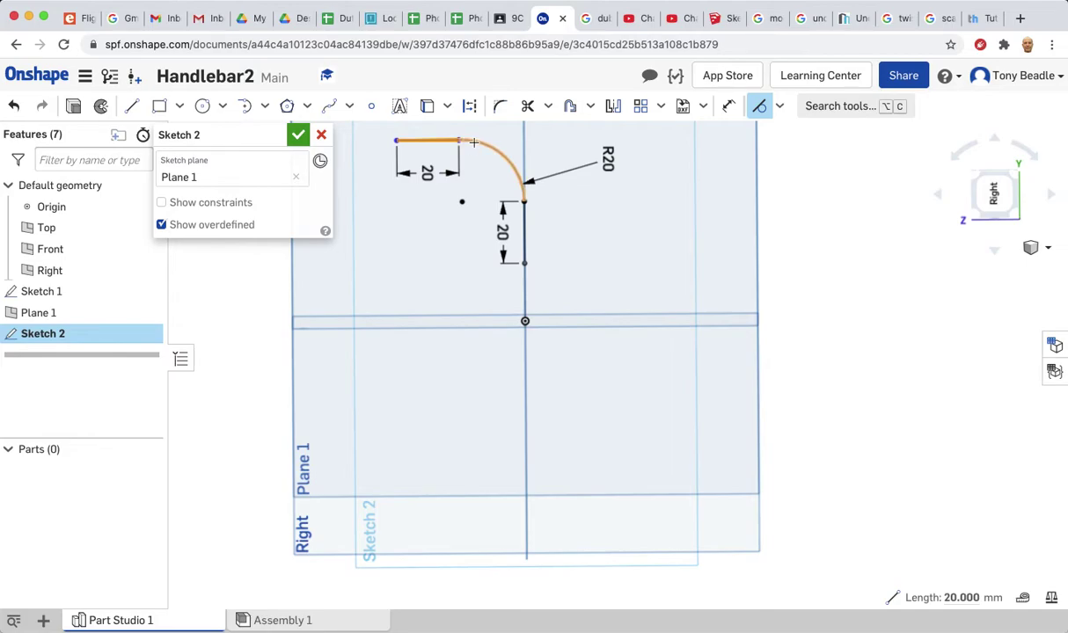
{"action": "key", "text": "Escape"}
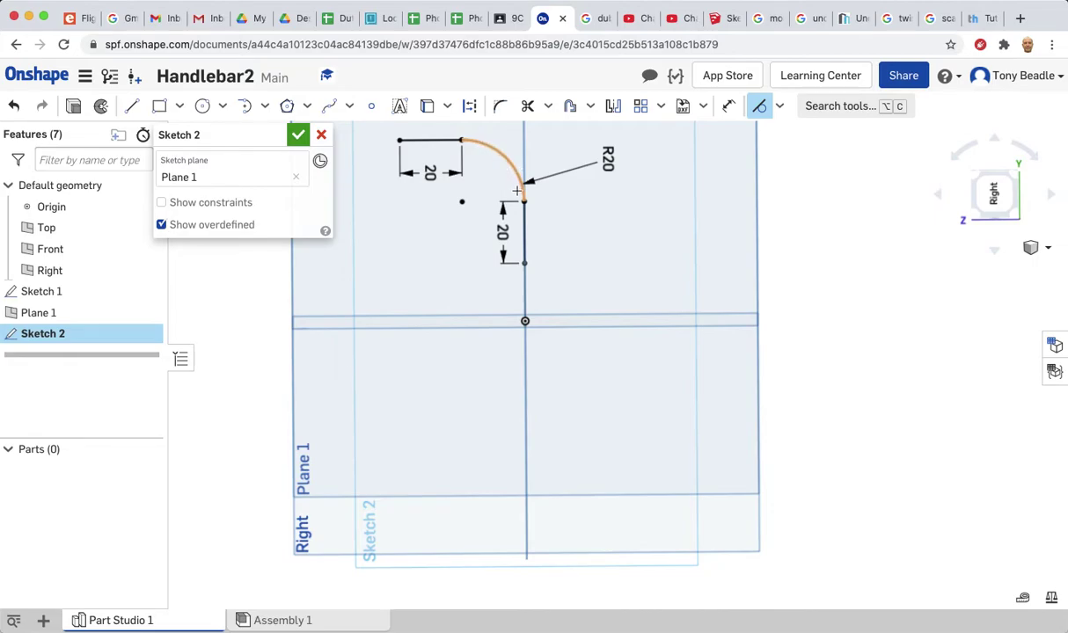
{"action": "left_click", "coordinate": [525, 238]}
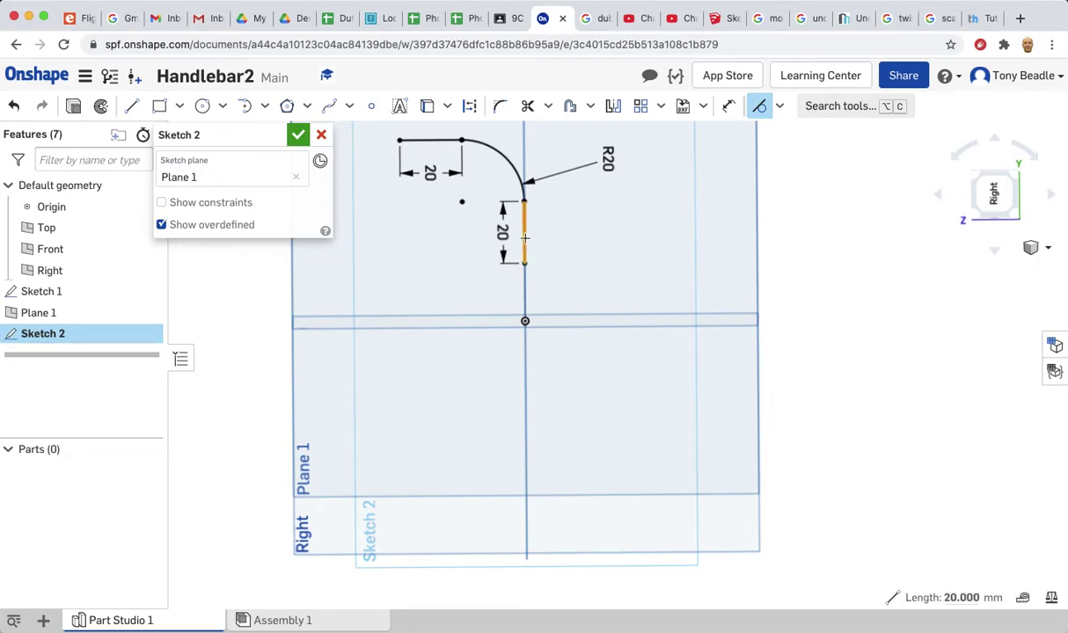
{"action": "key", "text": "Escape"}
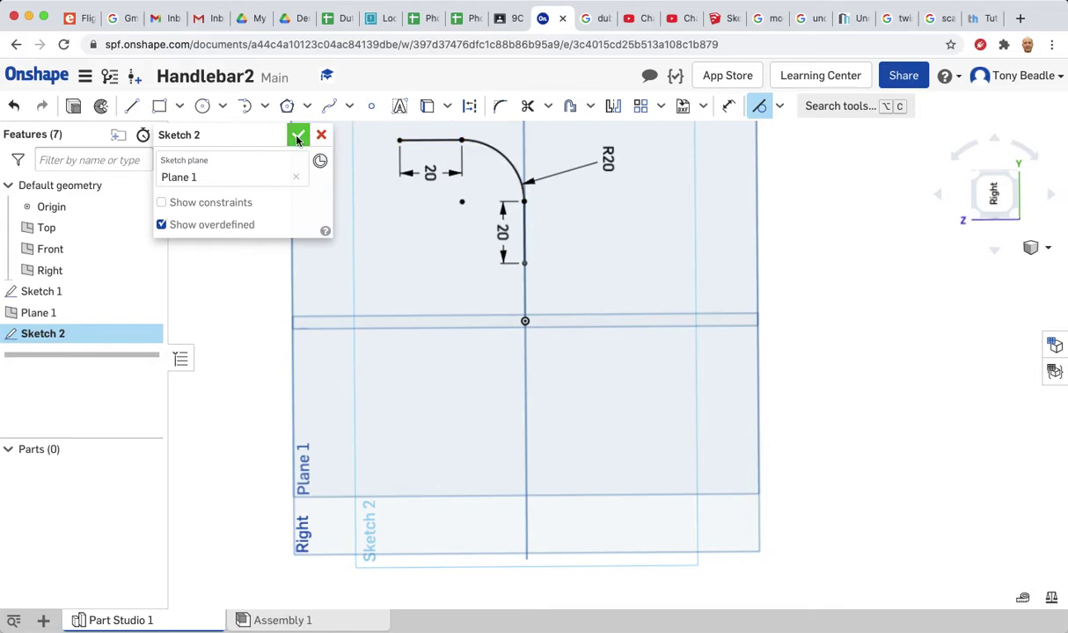
Step: Add a tangent quarter arc of about 13.1 mm radius from the newest line's free end, curving back toward negative Y
{"action": "left_click", "coordinate": [245, 107]}
{"action": "left_click", "coordinate": [399, 141]}
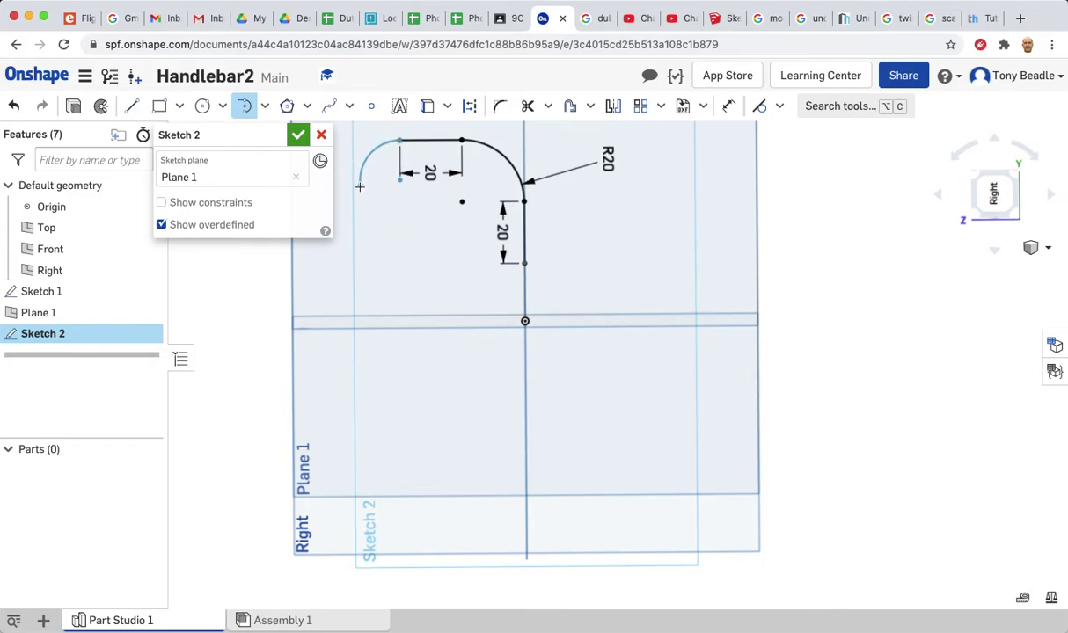
{"action": "left_click", "coordinate": [360, 185]}
Step: Dimension the second tangent arc's radius in Sketch 2 to 15 mm
{"action": "left_click", "coordinate": [728, 105]}
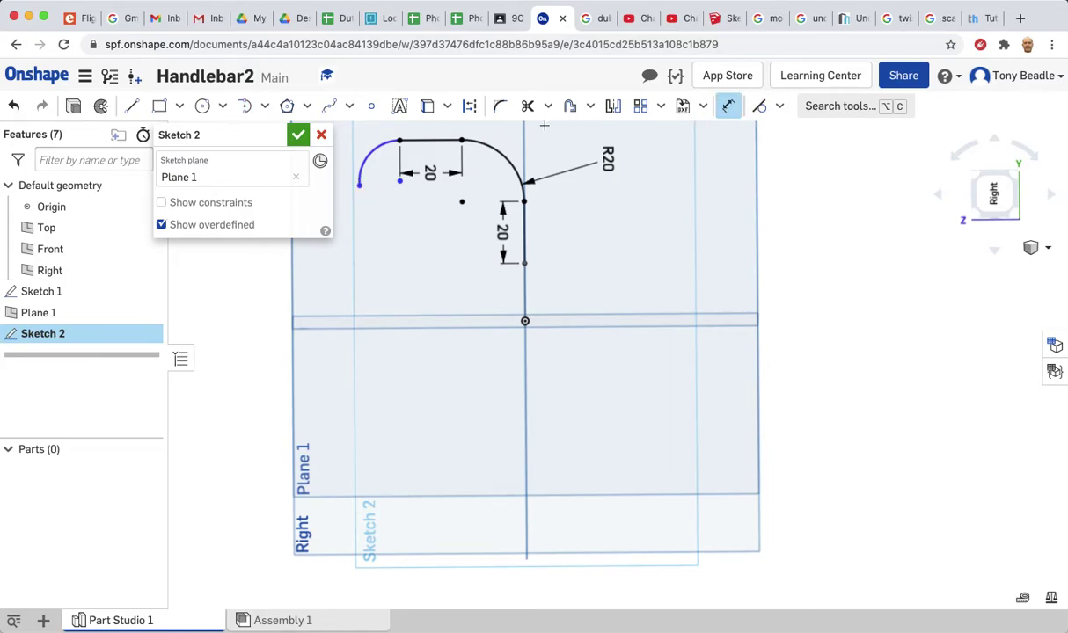
{"action": "left_click", "coordinate": [378, 148]}
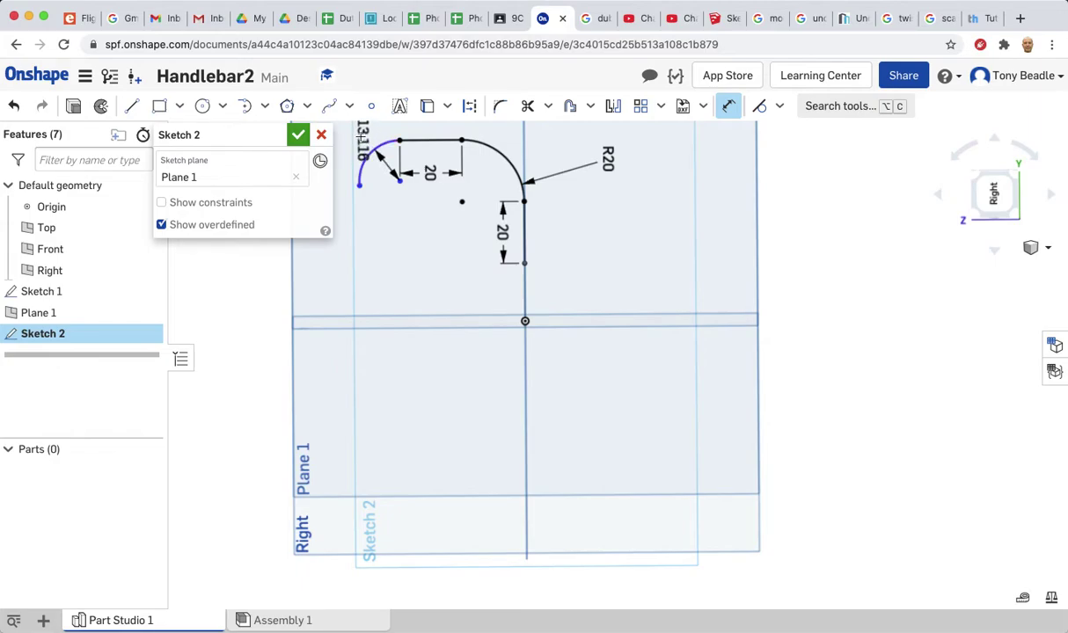
{"action": "left_click", "coordinate": [352, 142]}
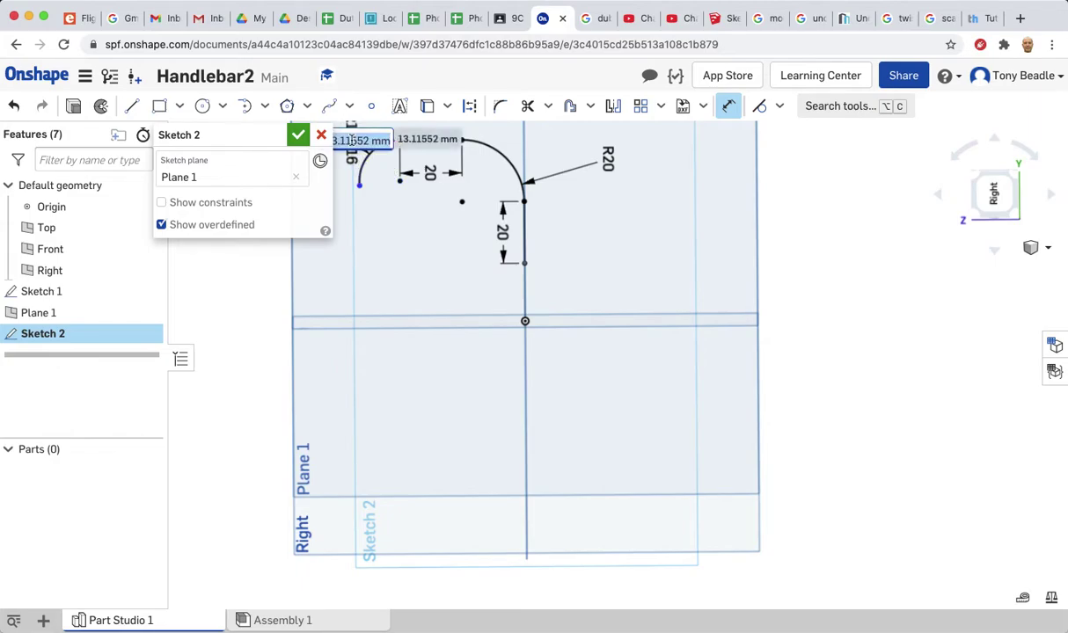
{"action": "type", "text": "15"}
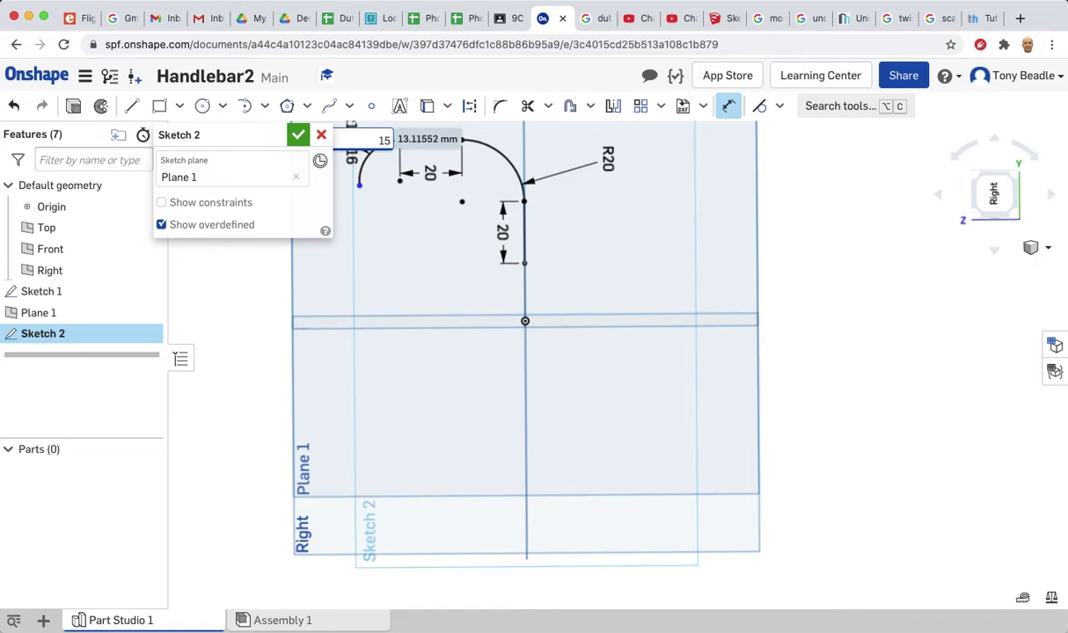
{"action": "key", "text": "Return"}
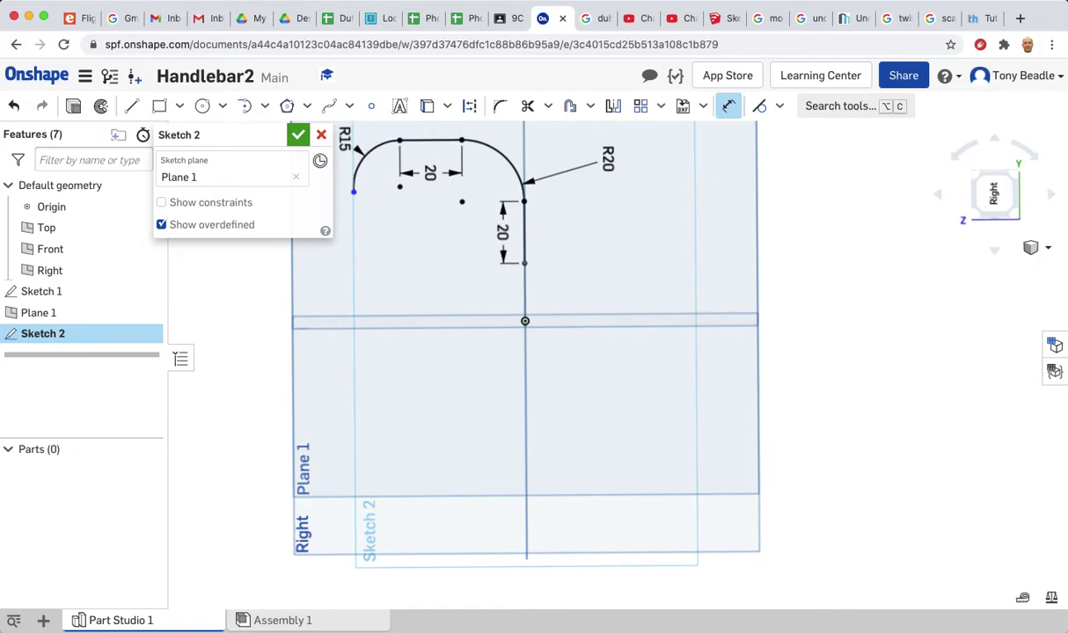
Step: Draw a 20 mm line from the R15 arc's free end straight down in the negative Y direction
{"action": "left_click", "coordinate": [131, 106]}
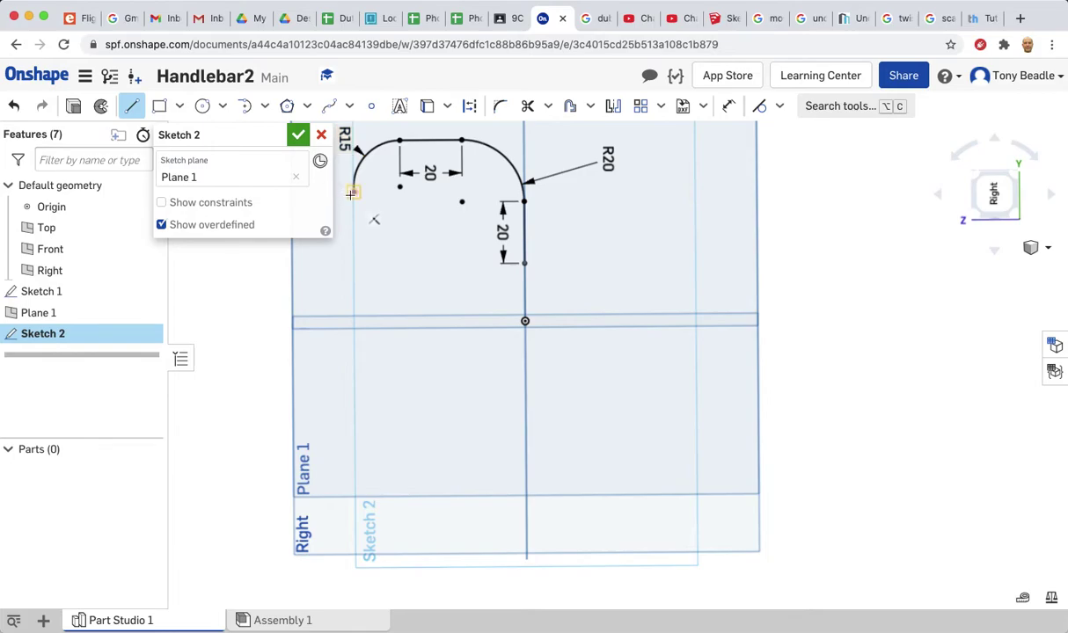
{"action": "left_click", "coordinate": [353, 191]}
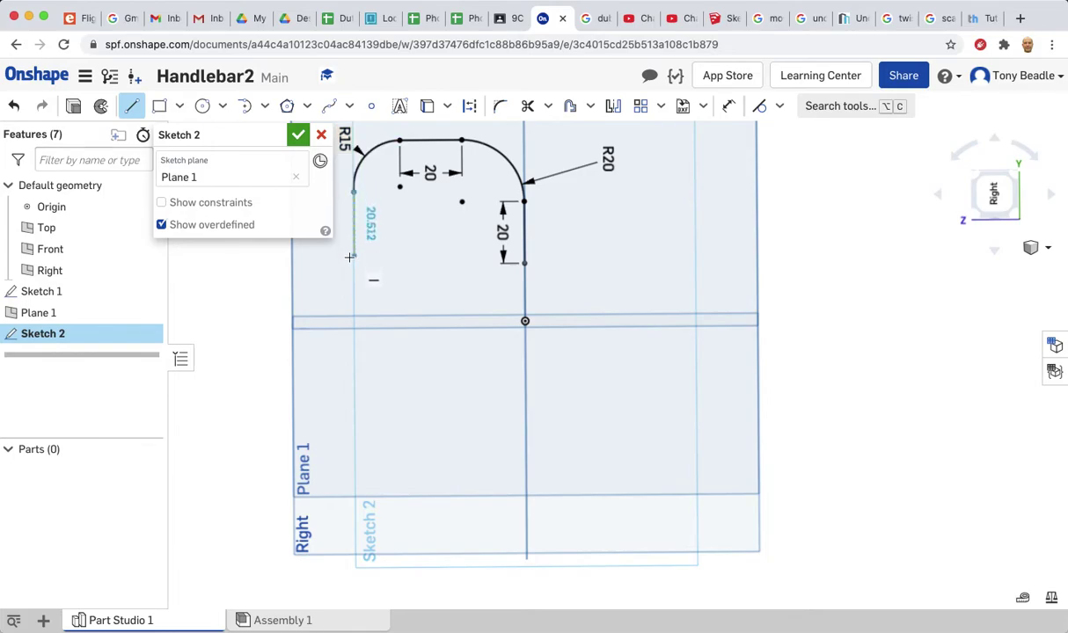
{"action": "left_click", "coordinate": [350, 259]}
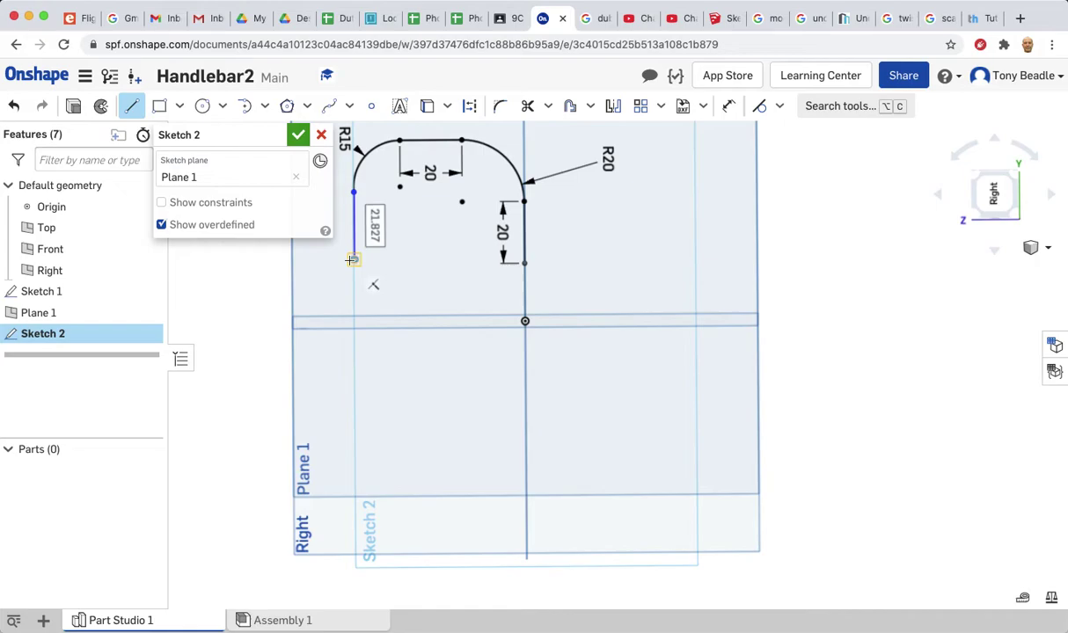
{"action": "type", "text": "20"}
{"action": "key", "text": "Return"}
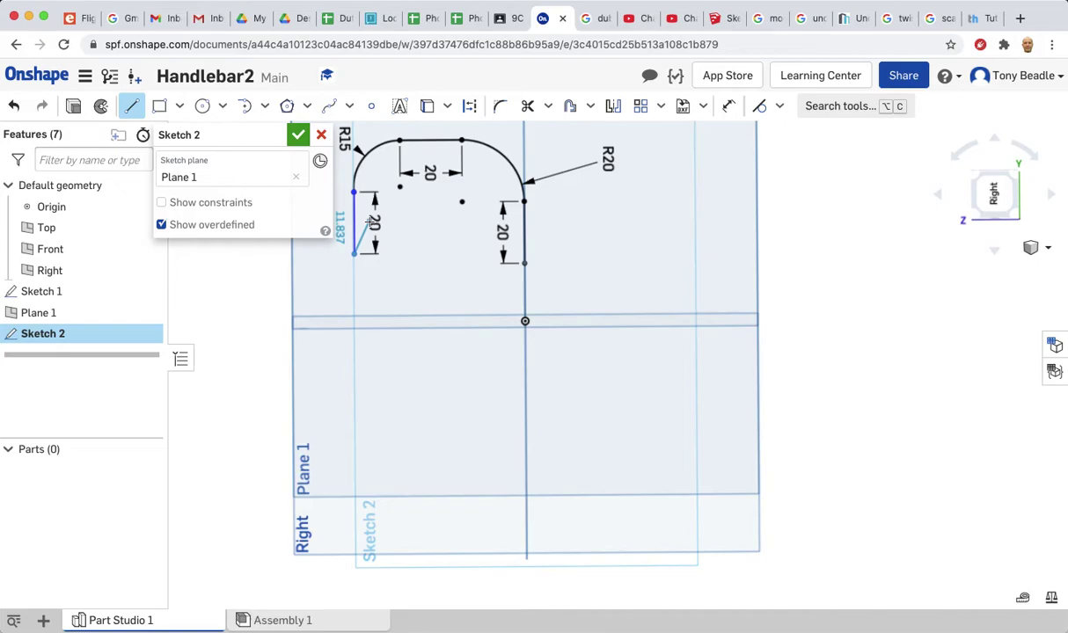
{"action": "key", "text": "Escape"}
Step: Apply a Tangent constraint between the new 20 mm line and the R15 arc, and finish Sketch 2
{"action": "left_click", "coordinate": [758, 107]}
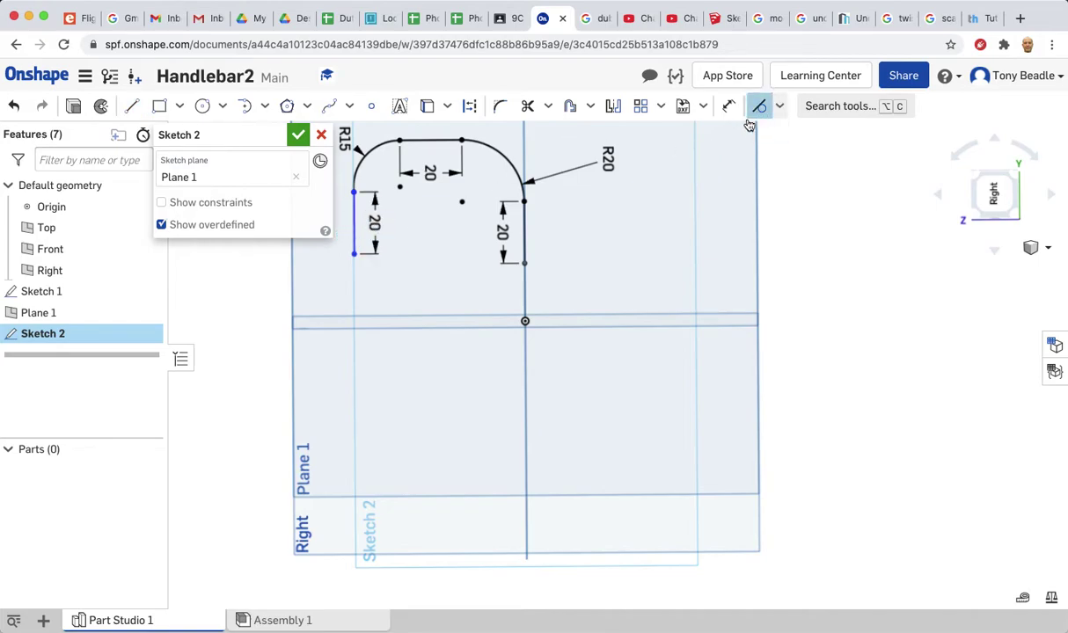
{"action": "left_click", "coordinate": [355, 228]}
{"action": "left_click", "coordinate": [362, 164]}
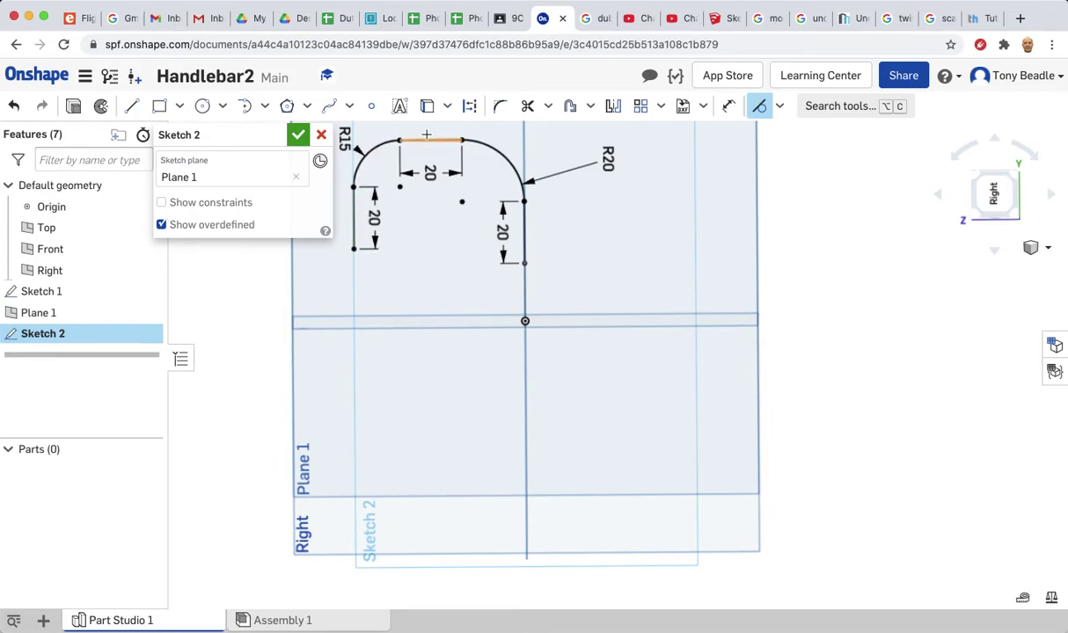
{"action": "left_click", "coordinate": [298, 135]}
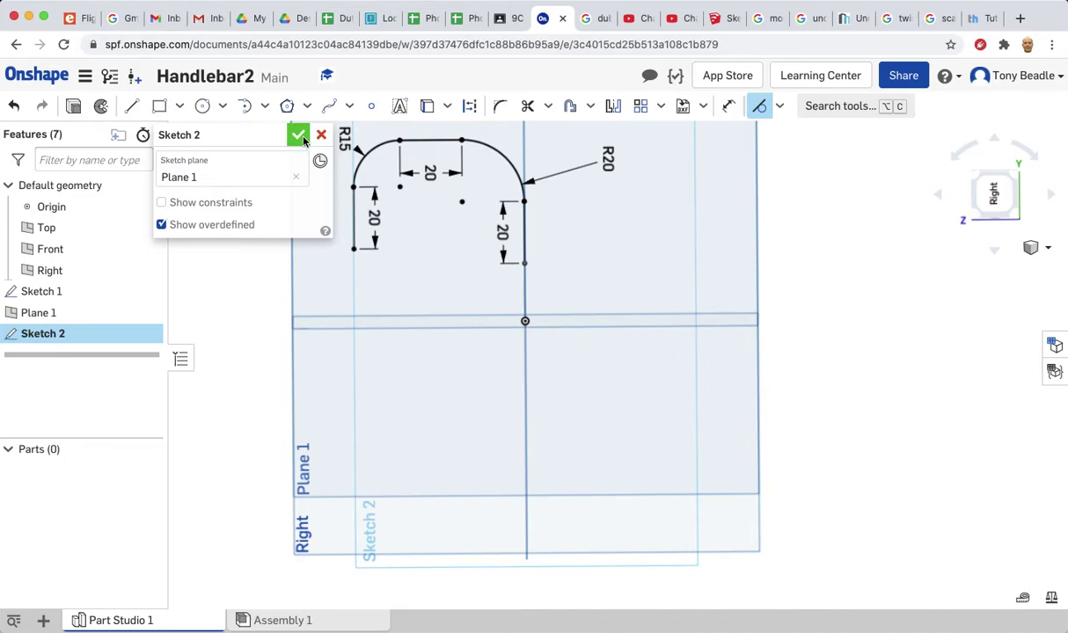
Step: Start a Mirror feature and set its type to Feature mirror
{"action": "mouse_move", "coordinate": [610, 229]}
{"action": "right_mouse_down"}
{"action": "mouse_move", "coordinate": [662, 229]}
{"action": "mouse_move", "coordinate": [631, 226]}
{"action": "mouse_move", "coordinate": [588, 178]}
{"action": "mouse_move", "coordinate": [540, 160]}
{"action": "right_mouse_up"}
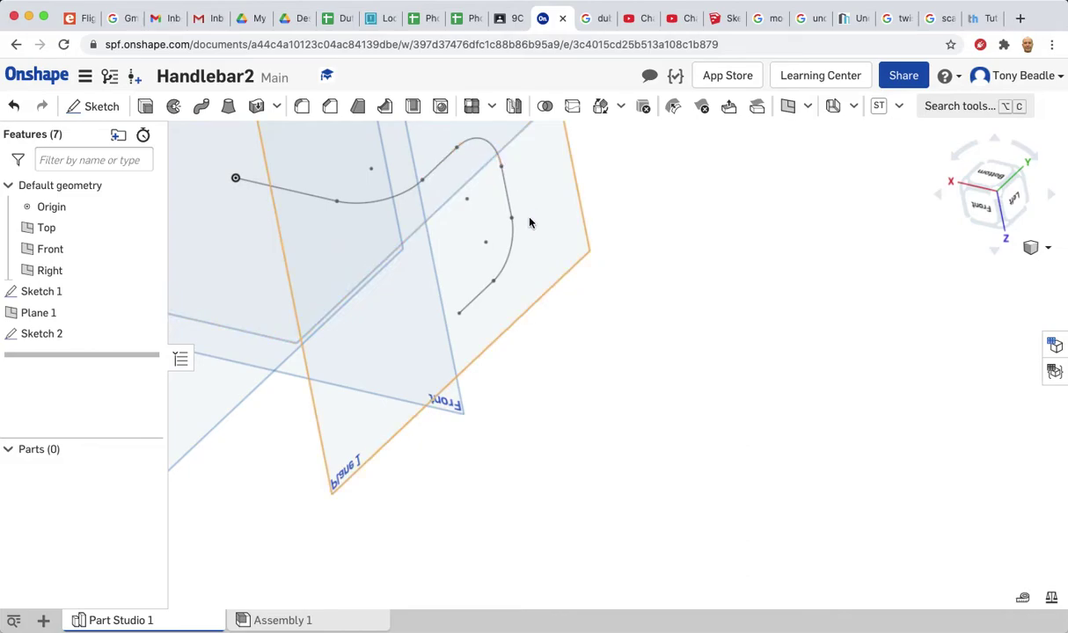
{"action": "mouse_move", "coordinate": [661, 264]}
{"action": "right_mouse_down"}
{"action": "mouse_move", "coordinate": [691, 295]}
{"action": "mouse_move", "coordinate": [679, 283]}
{"action": "mouse_move", "coordinate": [610, 274]}
{"action": "right_mouse_up"}
{"action": "middle_click_drag", "start_coordinate": [611, 274], "coordinate": [776, 298]}
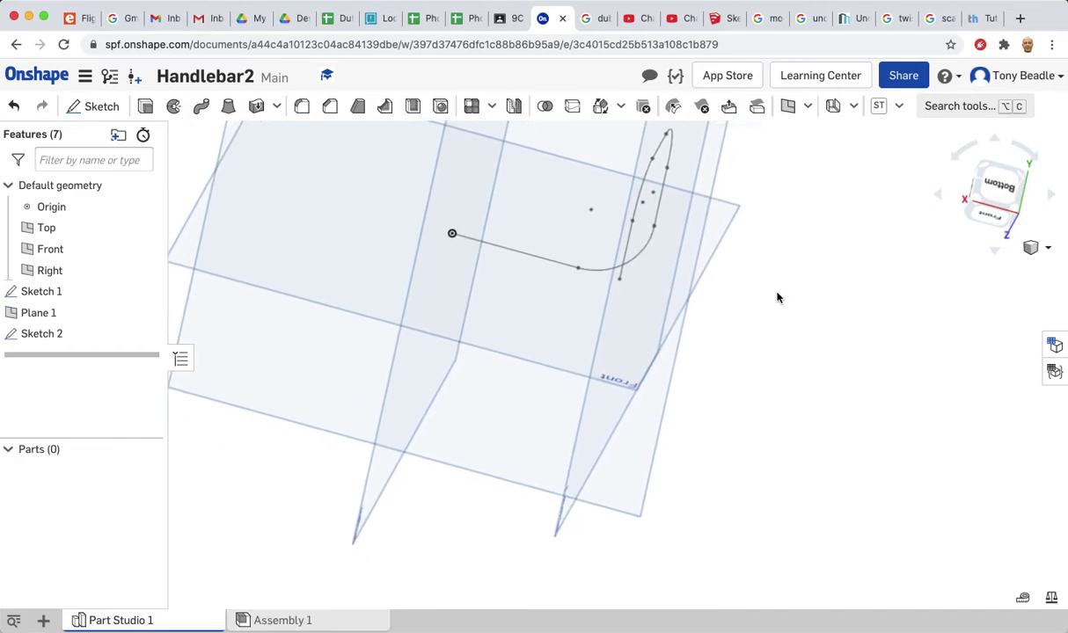
{"action": "left_click", "coordinate": [514, 109]}
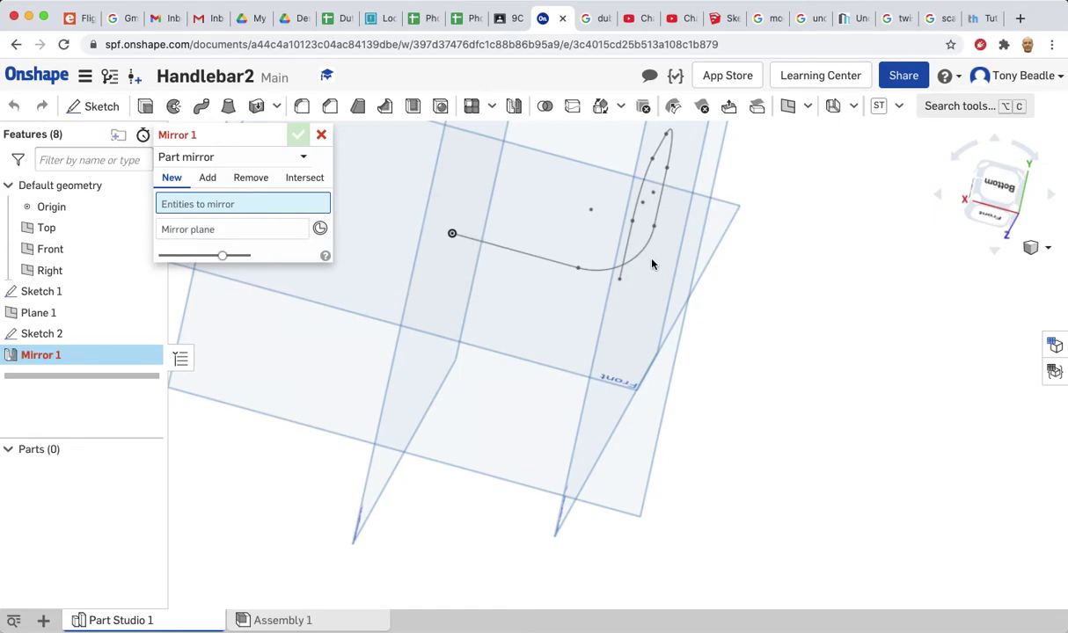
{"action": "mouse_move", "coordinate": [800, 193]}
{"action": "right_mouse_down"}
{"action": "mouse_move", "coordinate": [769, 188]}
{"action": "mouse_move", "coordinate": [672, 228]}
{"action": "right_mouse_up"}
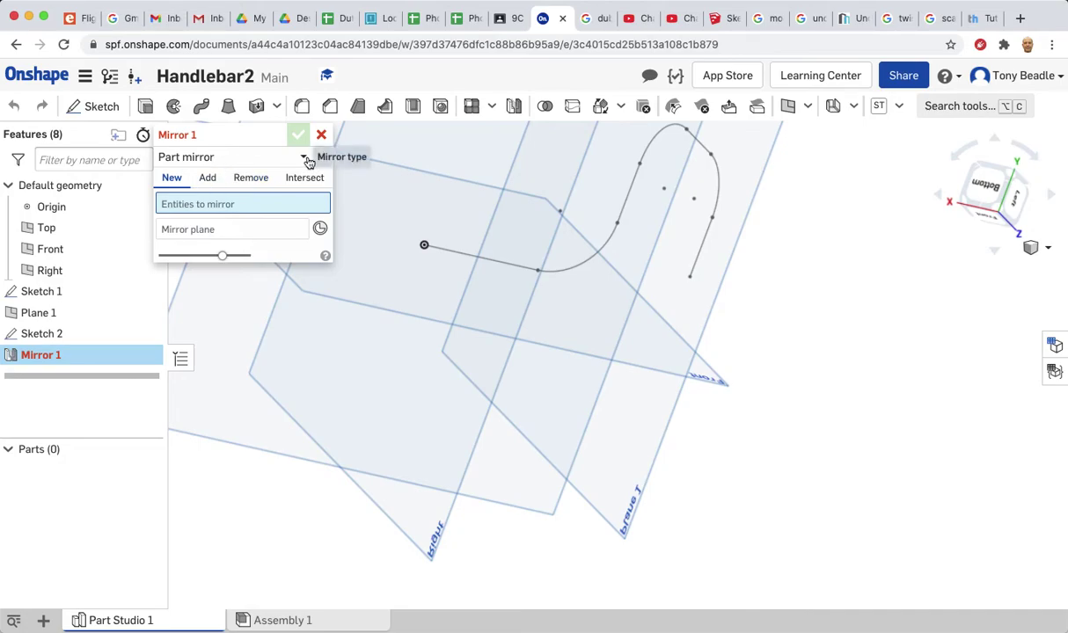
{"action": "left_click", "coordinate": [305, 159]}
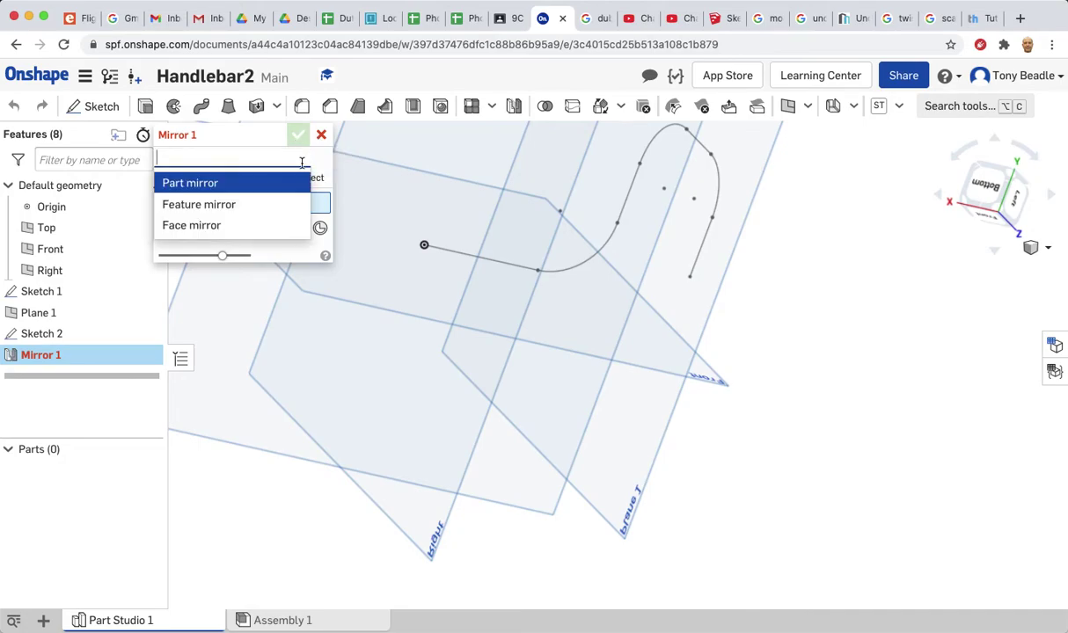
{"action": "left_click", "coordinate": [240, 205]}
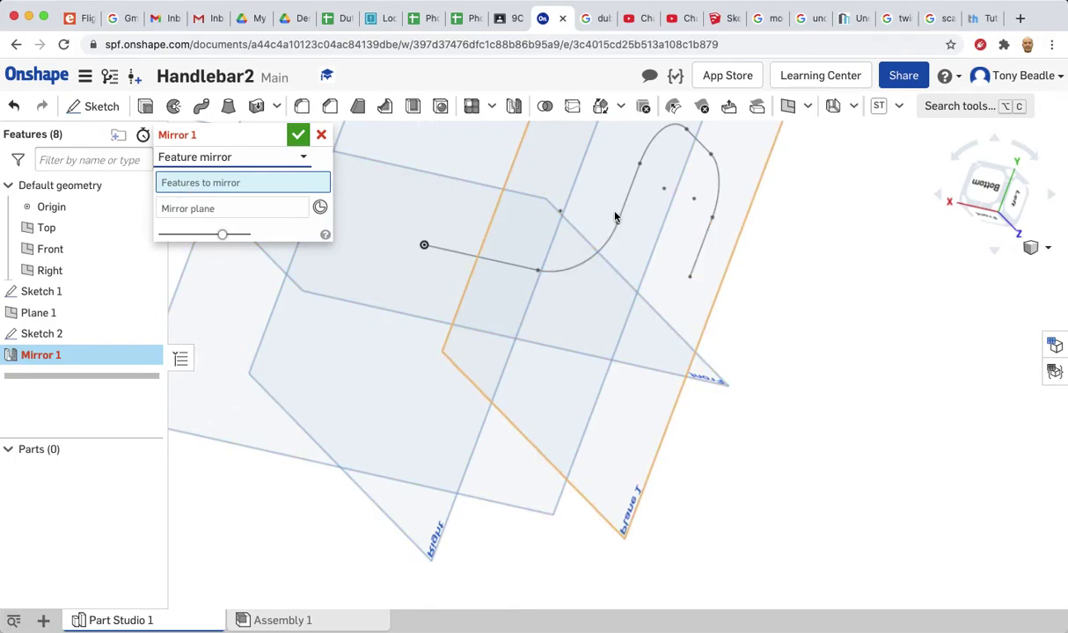
{"action": "left_click", "coordinate": [695, 262]}
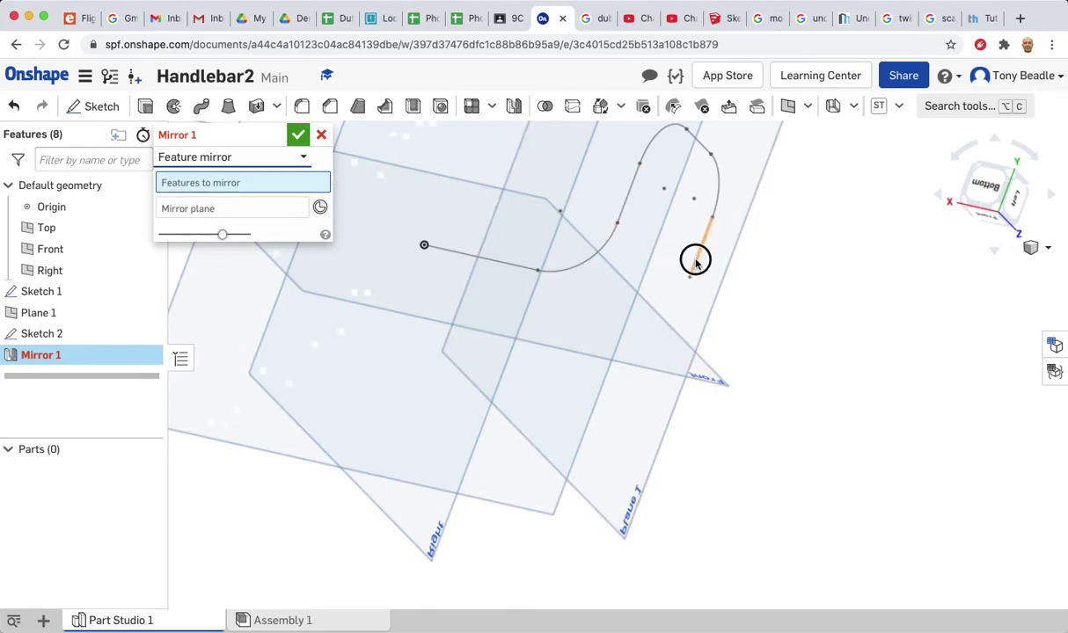
{"action": "left_click", "coordinate": [717, 194]}
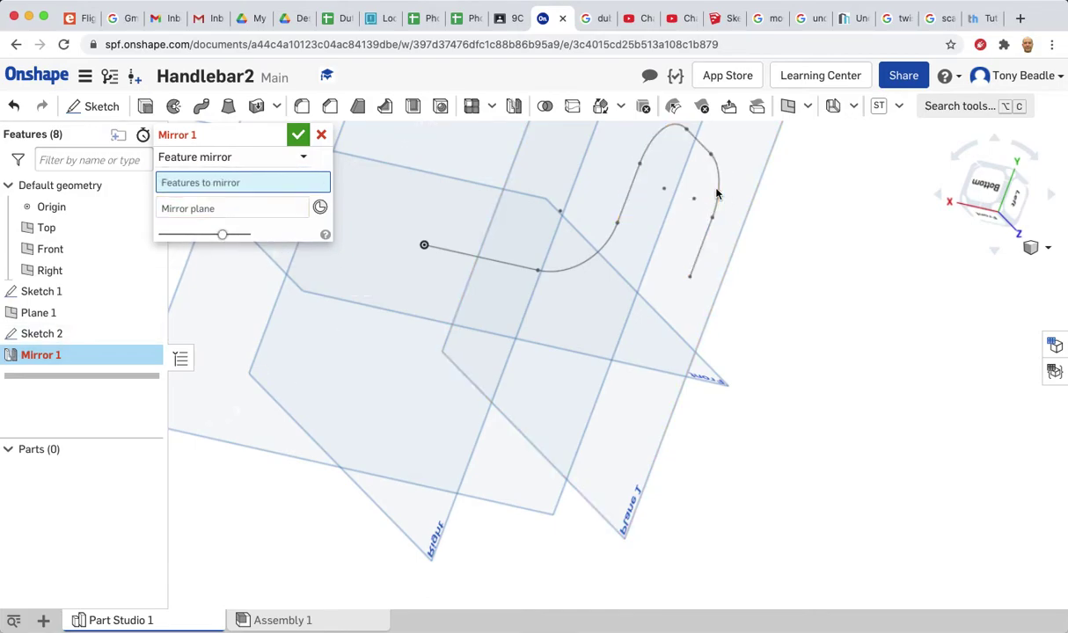
{"action": "left_click", "coordinate": [706, 240]}
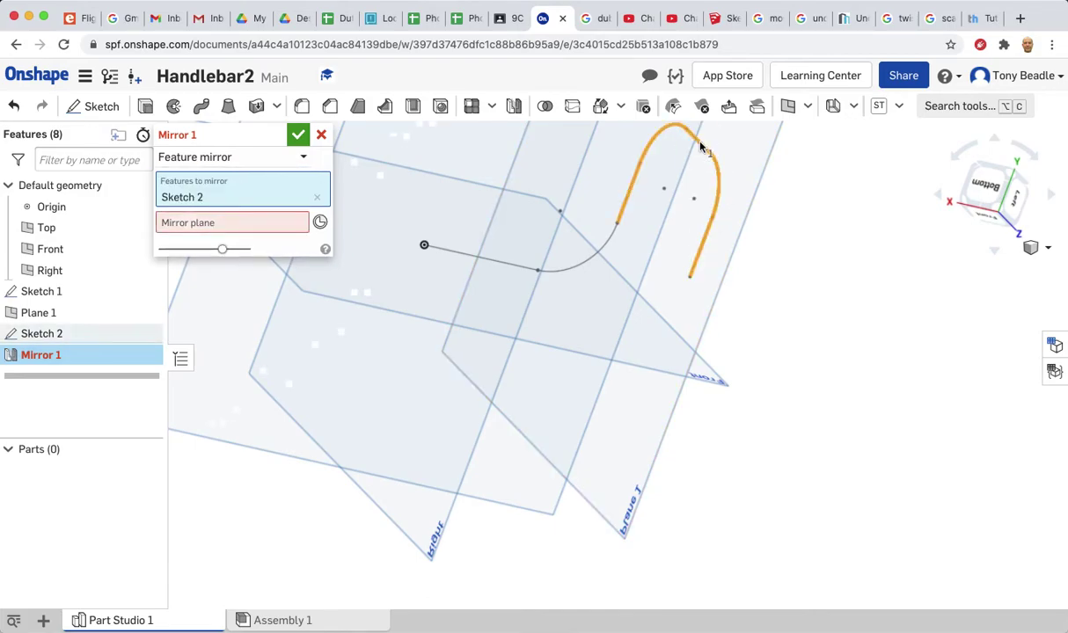
{"action": "left_click", "coordinate": [699, 144]}
{"action": "left_click", "coordinate": [607, 250]}
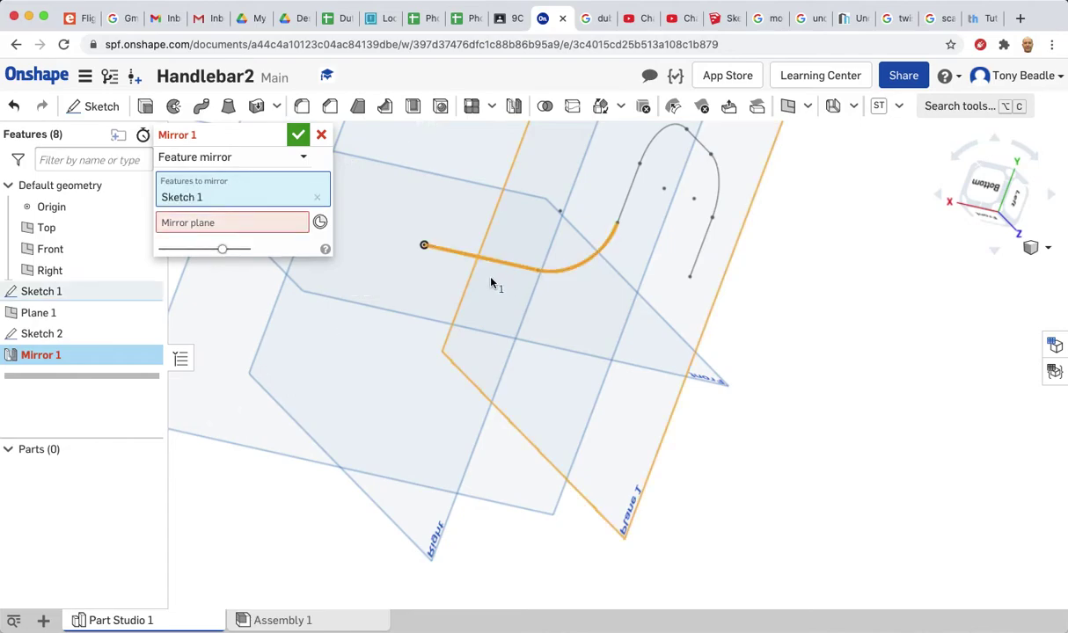
{"action": "left_click", "coordinate": [456, 253]}
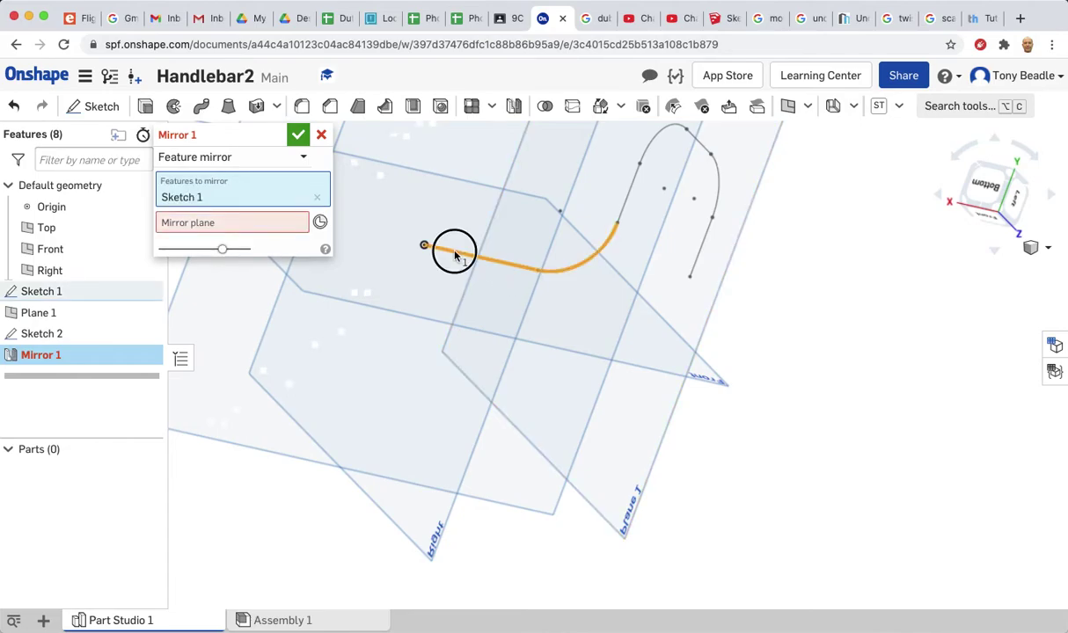
{"action": "left_click", "coordinate": [632, 197]}
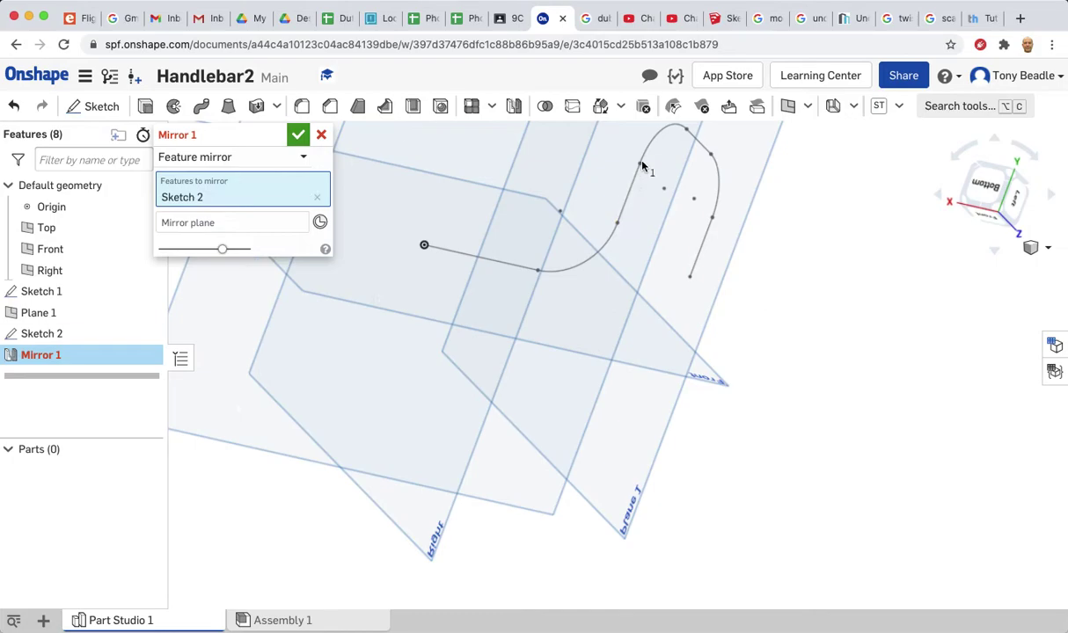
{"action": "left_click", "coordinate": [650, 151]}
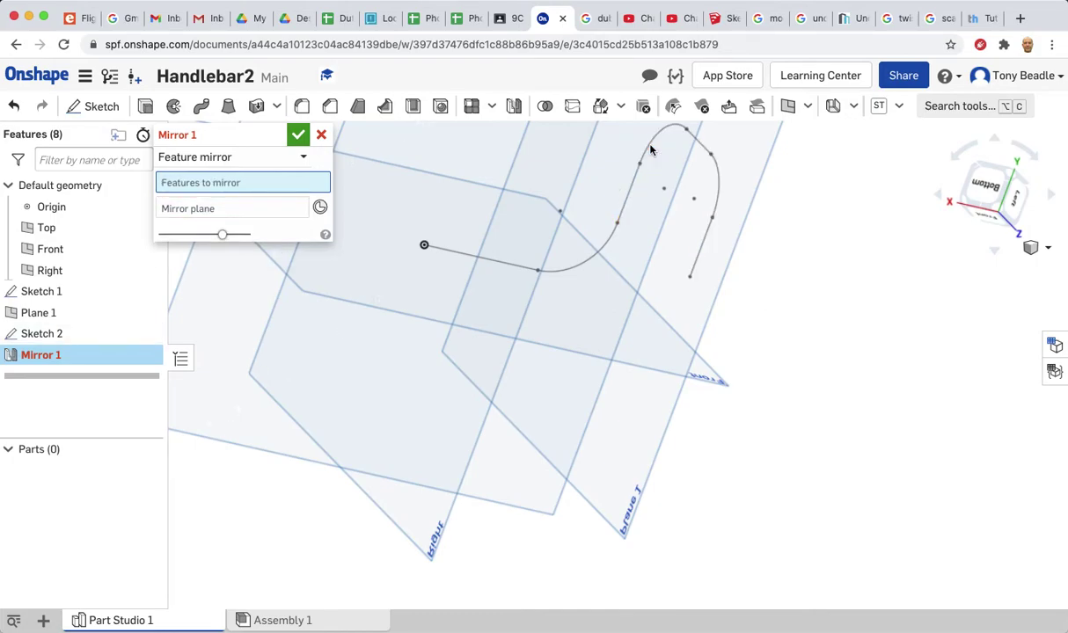
Step: Mirror Sketch 1 and Sketch 2 across the Right plane
{"action": "left_click", "coordinate": [697, 264]}
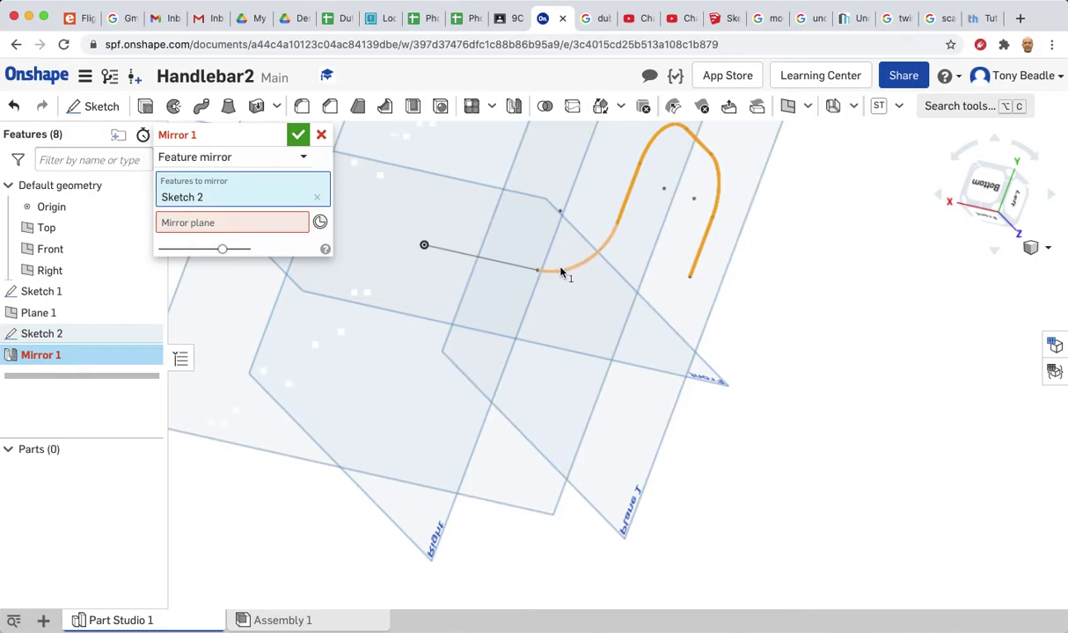
{"action": "left_click", "coordinate": [524, 275]}
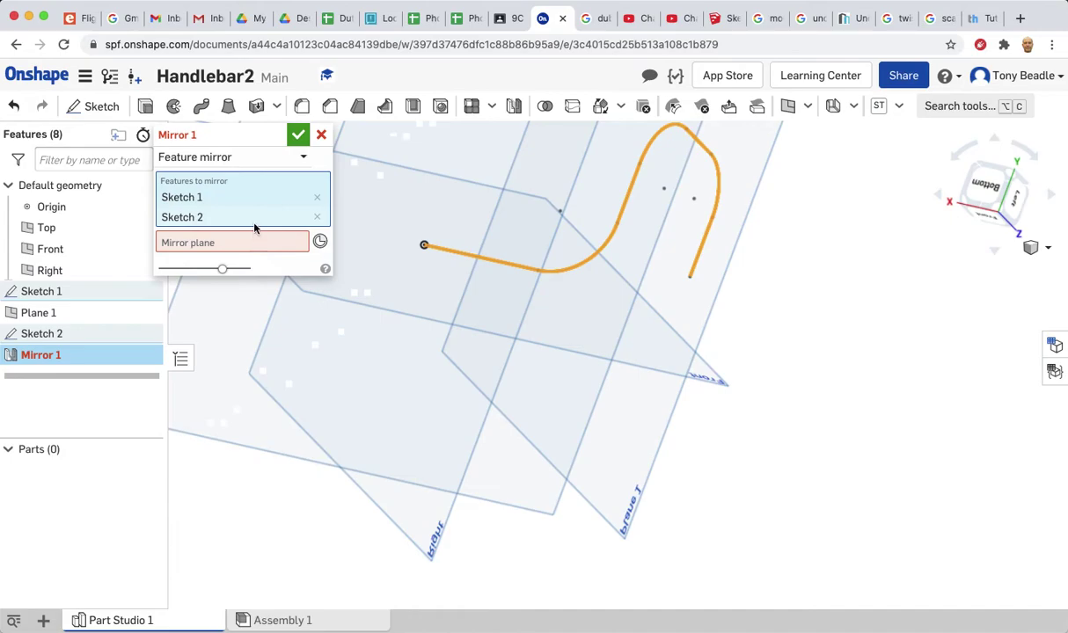
{"action": "left_click", "coordinate": [235, 245]}
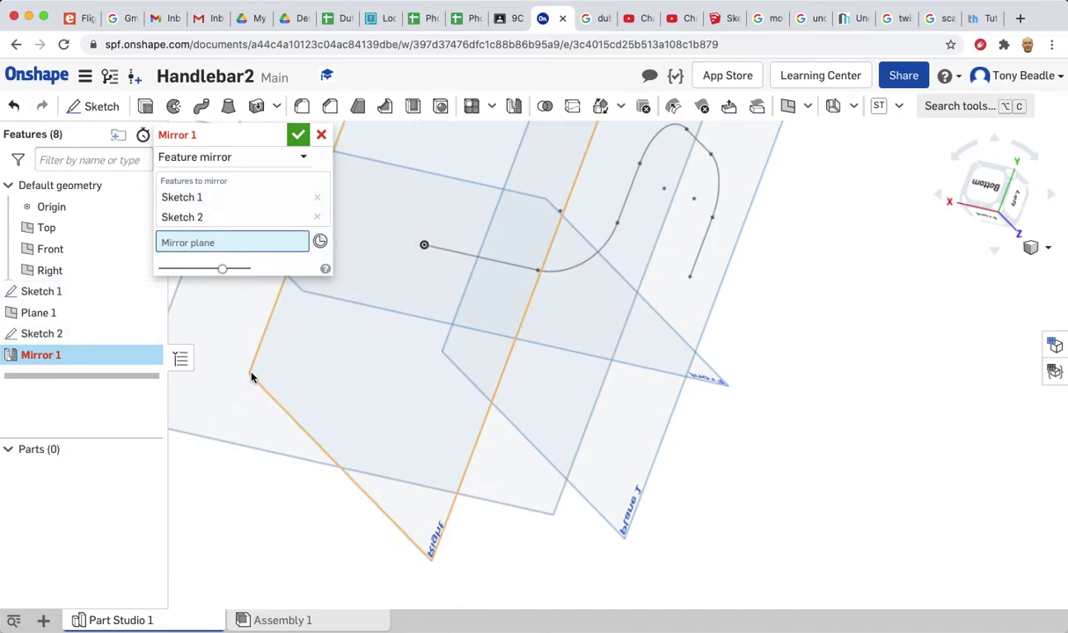
{"action": "left_click", "coordinate": [402, 530]}
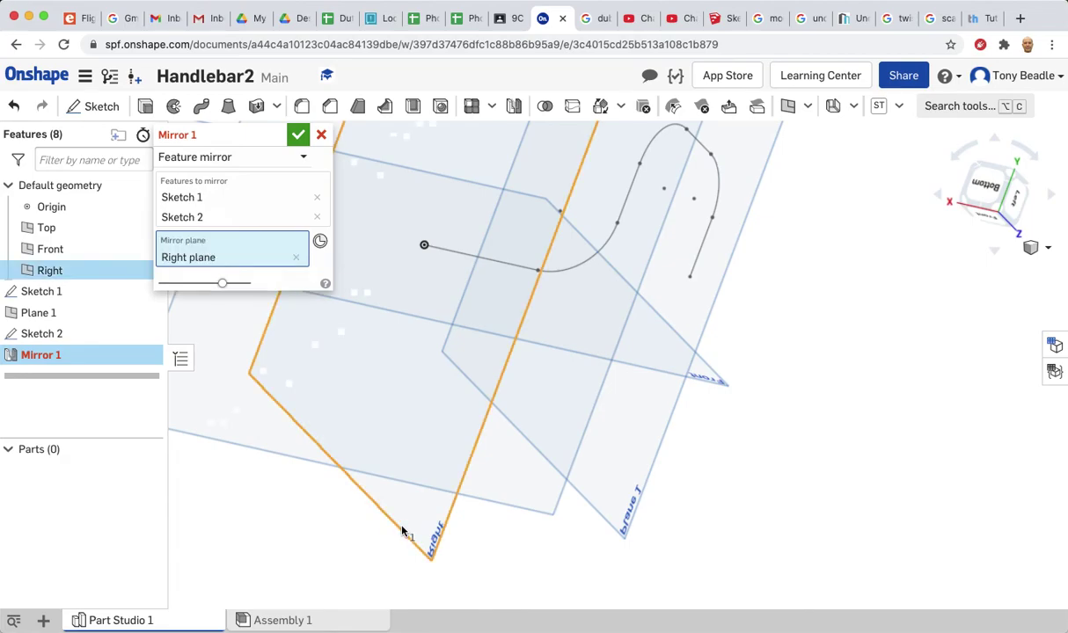
{"action": "mouse_move", "coordinate": [309, 503]}
{"action": "right_mouse_down"}
{"action": "mouse_move", "coordinate": [357, 498]}
{"action": "mouse_move", "coordinate": [354, 428]}
{"action": "right_mouse_up"}
{"action": "mouse_move", "coordinate": [610, 353]}
{"action": "right_mouse_down"}
{"action": "mouse_move", "coordinate": [675, 320]}
{"action": "mouse_move", "coordinate": [684, 295]}
{"action": "mouse_move", "coordinate": [616, 330]}
{"action": "mouse_move", "coordinate": [588, 328]}
{"action": "mouse_move", "coordinate": [589, 318]}
{"action": "right_mouse_up"}
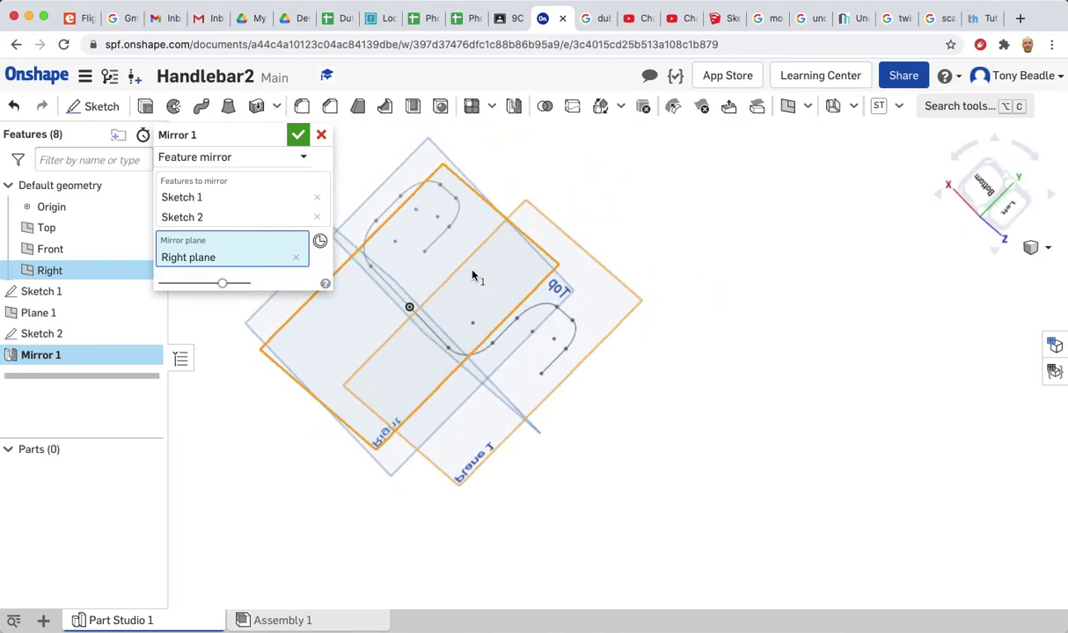
{"action": "left_click", "coordinate": [298, 135]}
Step: Create a Plane point plane parallel to the Front plane through the end vertex of the mirrored handlebar path
{"action": "right_click_drag", "start_coordinate": [668, 215], "coordinate": [747, 174]}
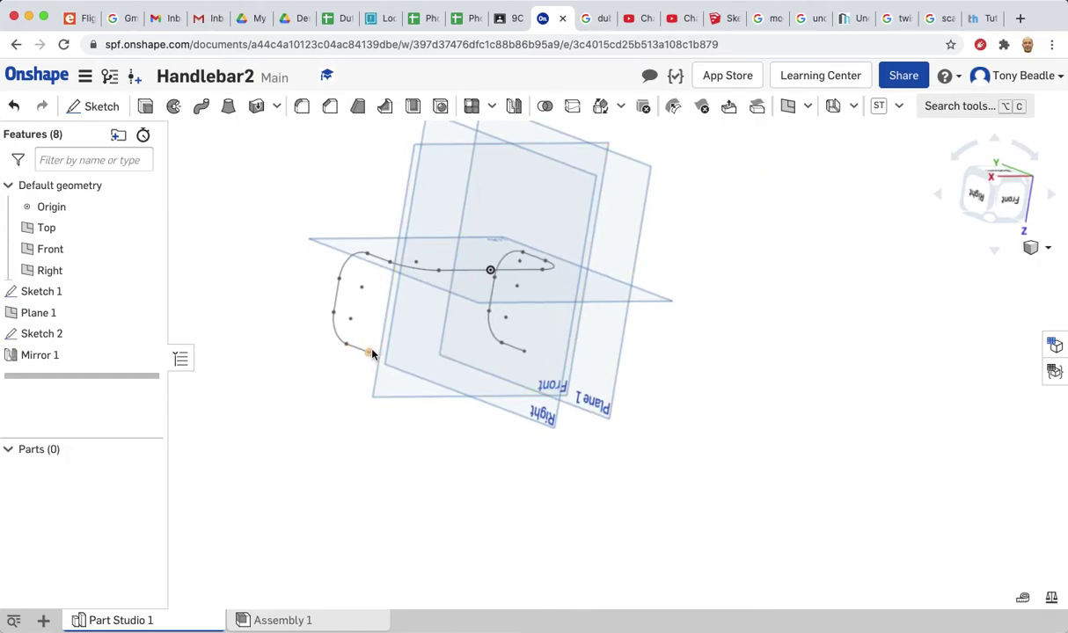
{"action": "right_click_drag", "start_coordinate": [269, 414], "coordinate": [295, 419]}
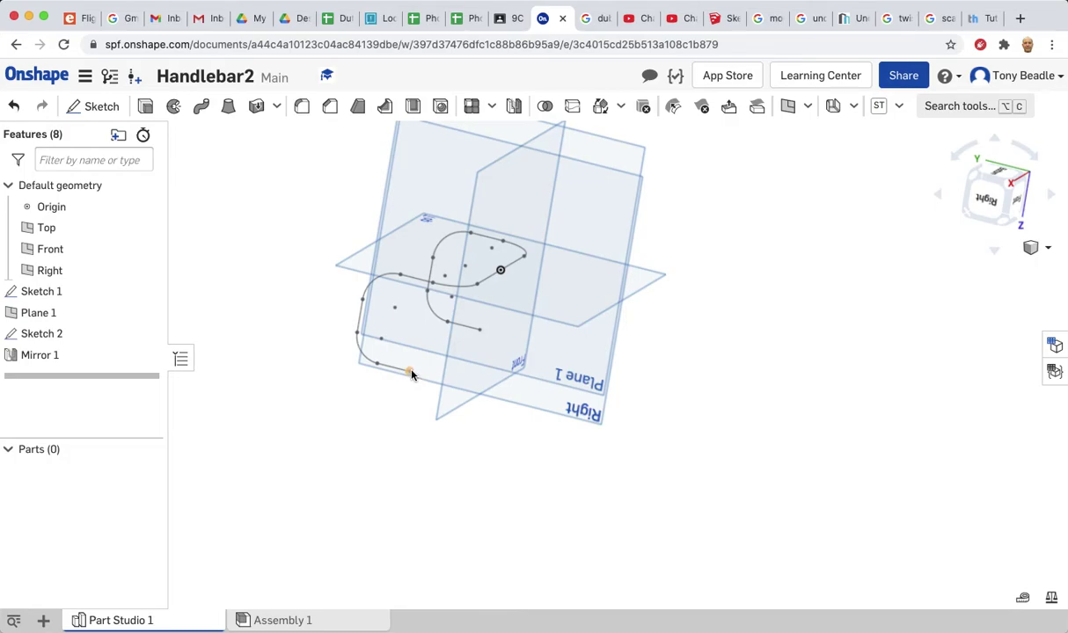
{"action": "scroll", "coordinate": [396, 400], "scroll_direction": "up", "scroll_amount": 5}
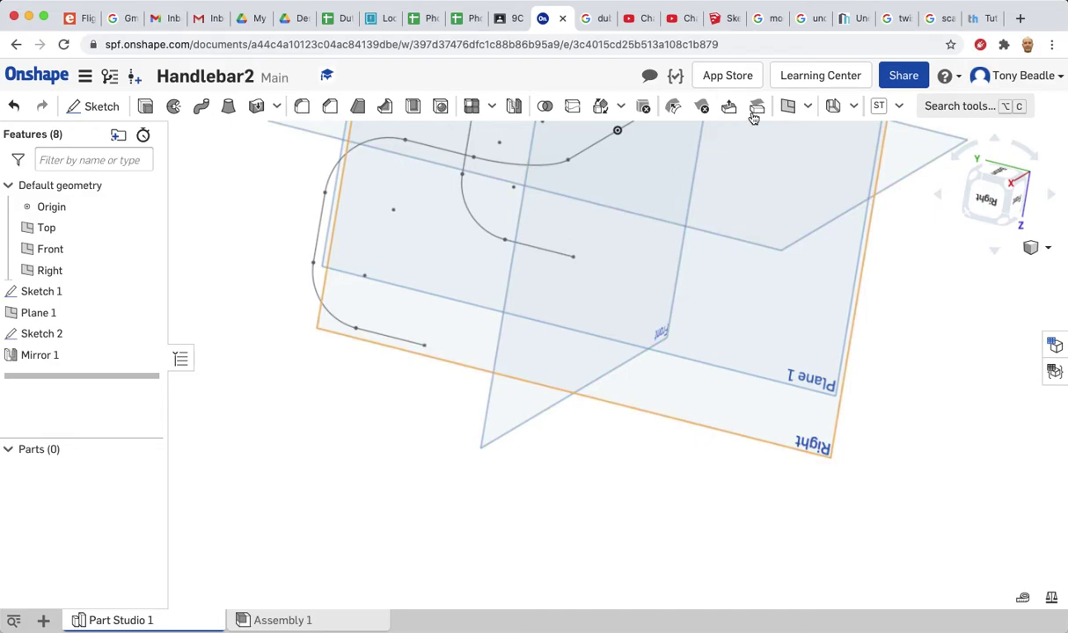
{"action": "left_click", "coordinate": [788, 107]}
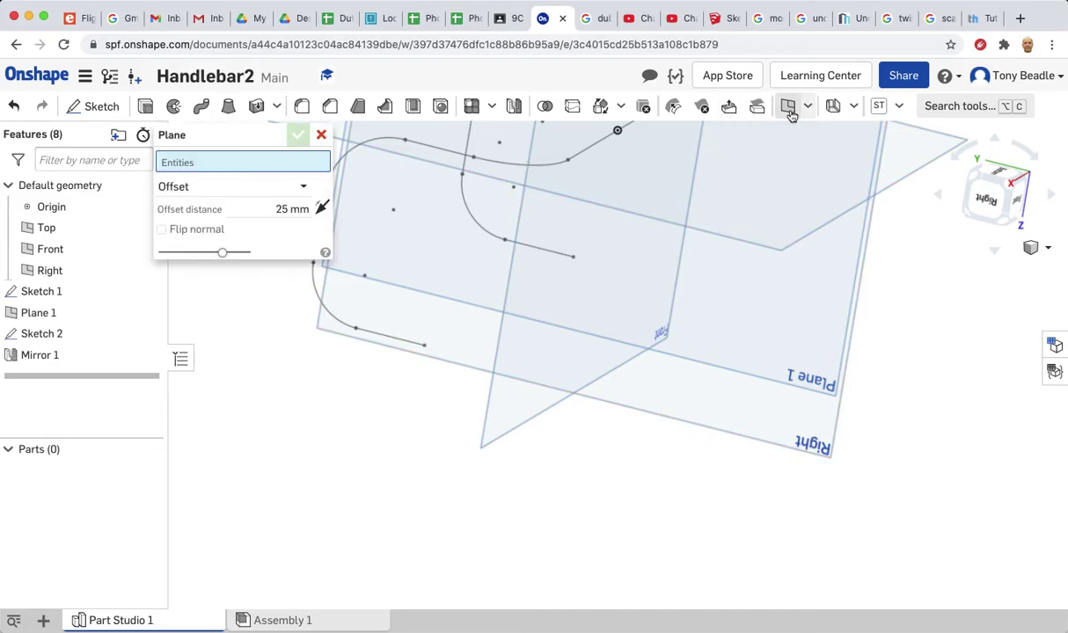
{"action": "left_click", "coordinate": [191, 187]}
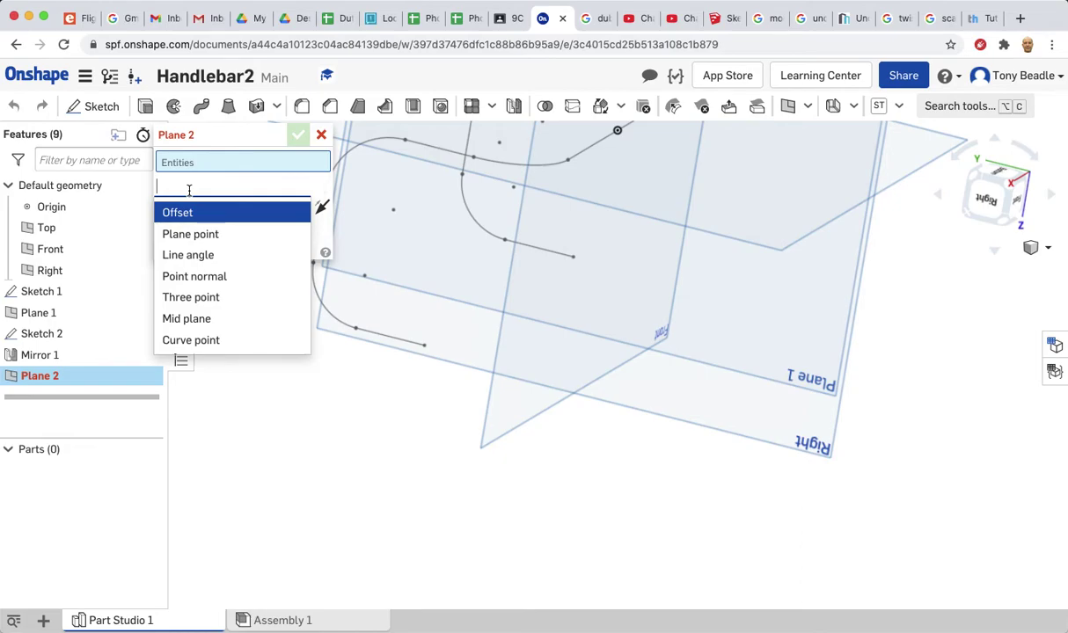
{"action": "left_click", "coordinate": [190, 234]}
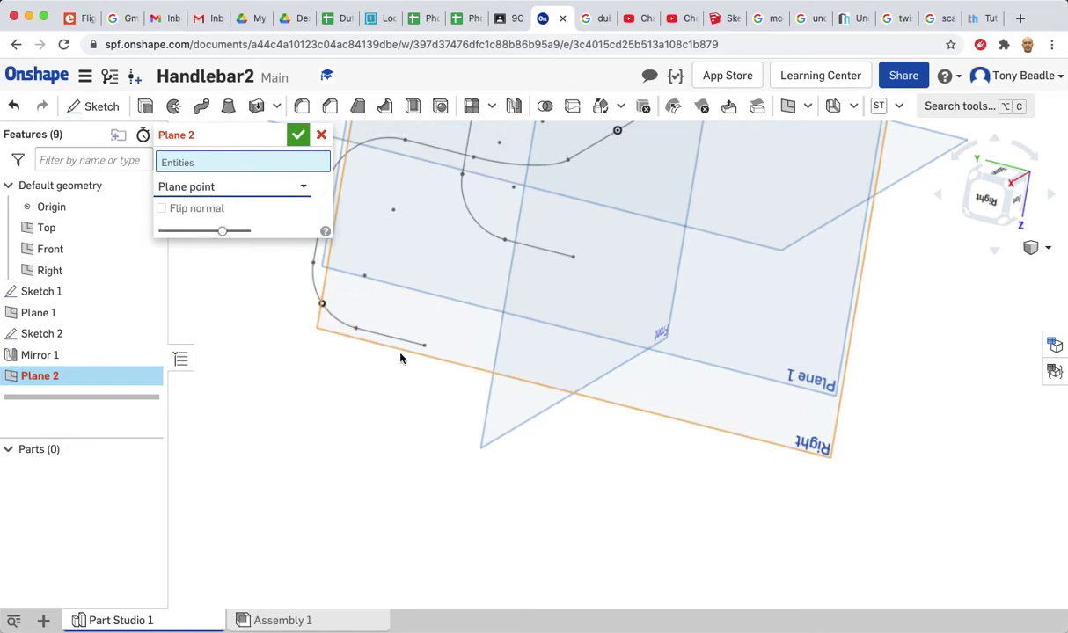
{"action": "left_click", "coordinate": [424, 345]}
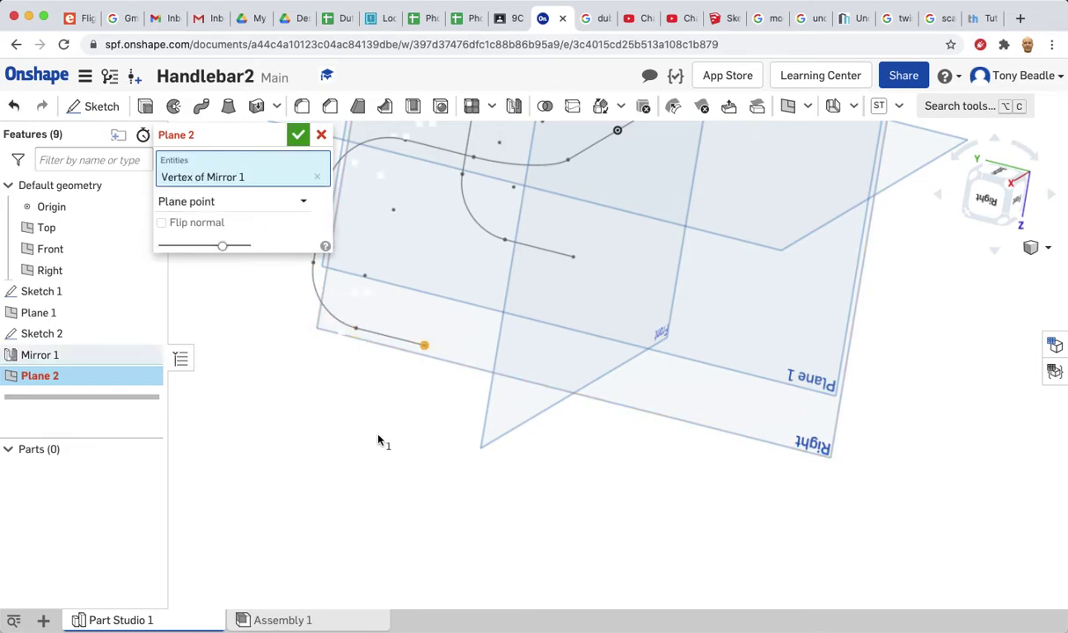
{"action": "left_click", "coordinate": [486, 433]}
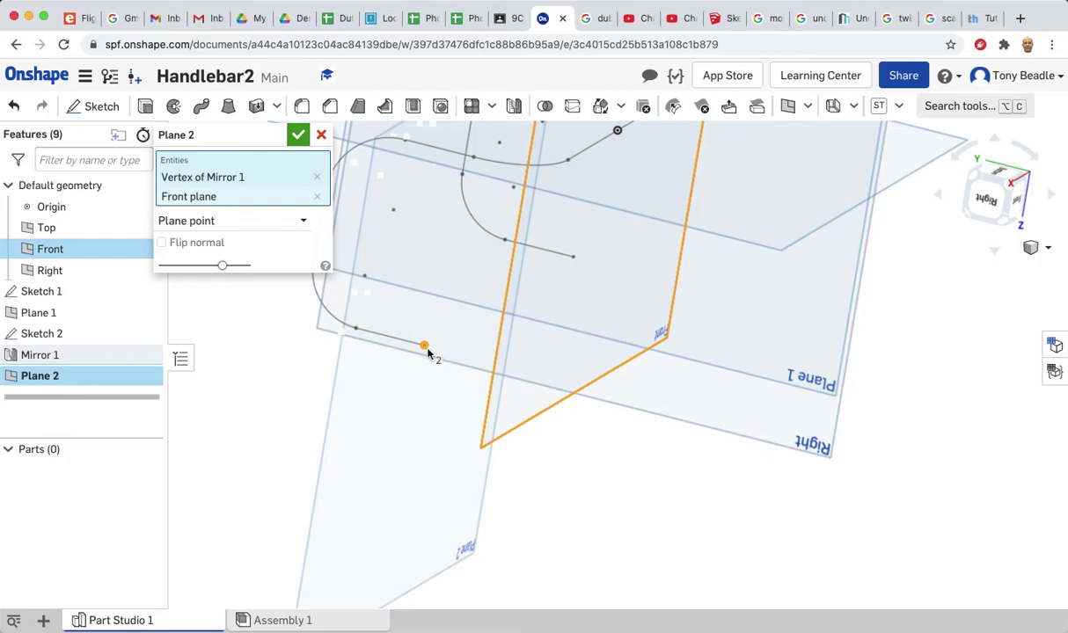
{"action": "left_click", "coordinate": [297, 135]}
Step: Start a new sketch on Plane 2 and view it normal to the sketch plane
{"action": "mouse_move", "coordinate": [594, 448]}
{"action": "right_mouse_down"}
{"action": "mouse_move", "coordinate": [631, 437]}
{"action": "mouse_move", "coordinate": [574, 447]}
{"action": "mouse_move", "coordinate": [604, 447]}
{"action": "mouse_move", "coordinate": [591, 448]}
{"action": "right_mouse_up"}
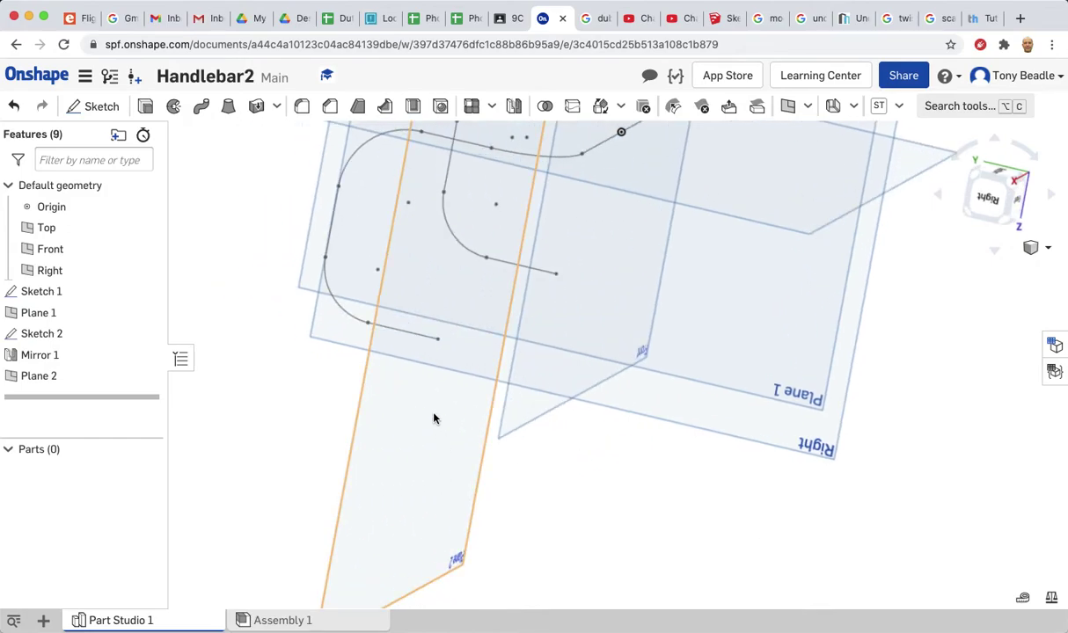
{"action": "right_click", "coordinate": [451, 503]}
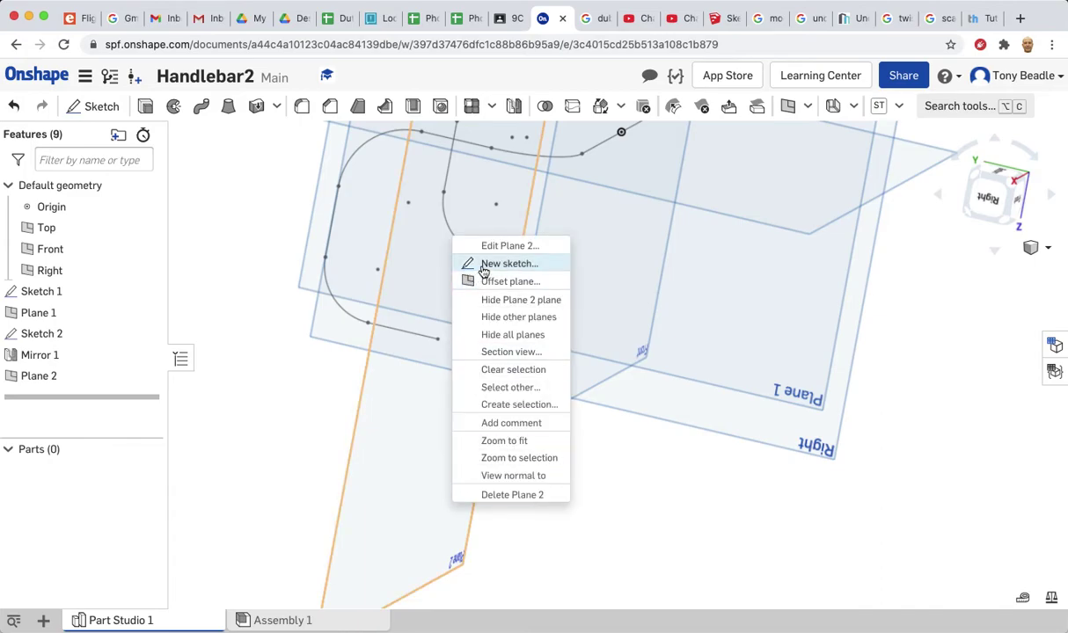
{"action": "left_click", "coordinate": [483, 266]}
{"action": "right_click", "coordinate": [436, 501]}
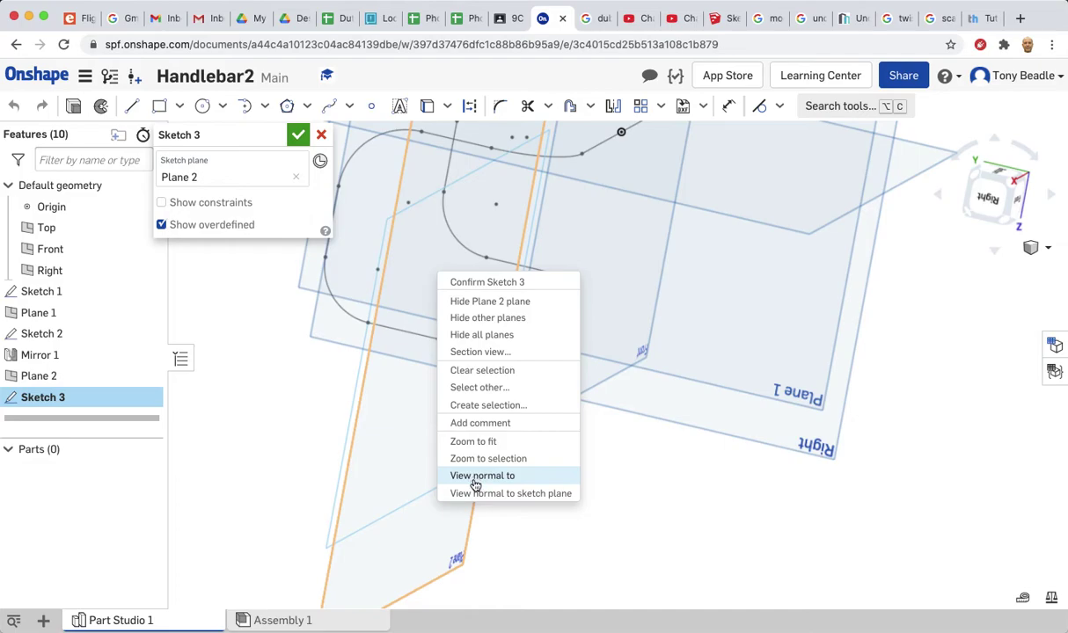
{"action": "left_click", "coordinate": [470, 493]}
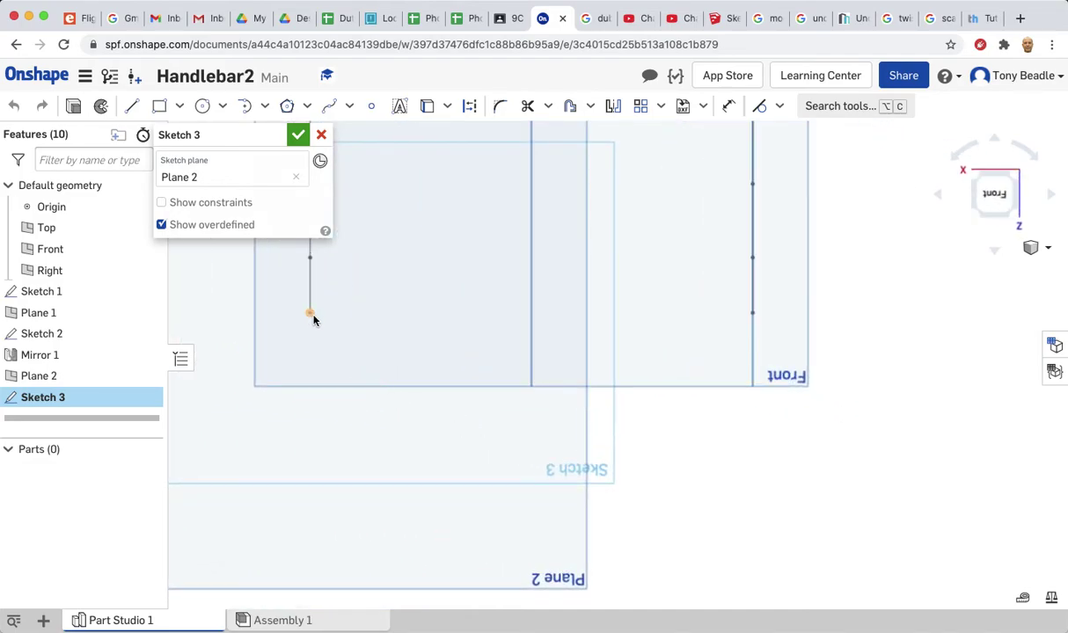
Step: Draw a 10 mm diameter circle centred on the end vertex of the mirrored handlebar path and finish the sketch
{"action": "left_click", "coordinate": [204, 106]}
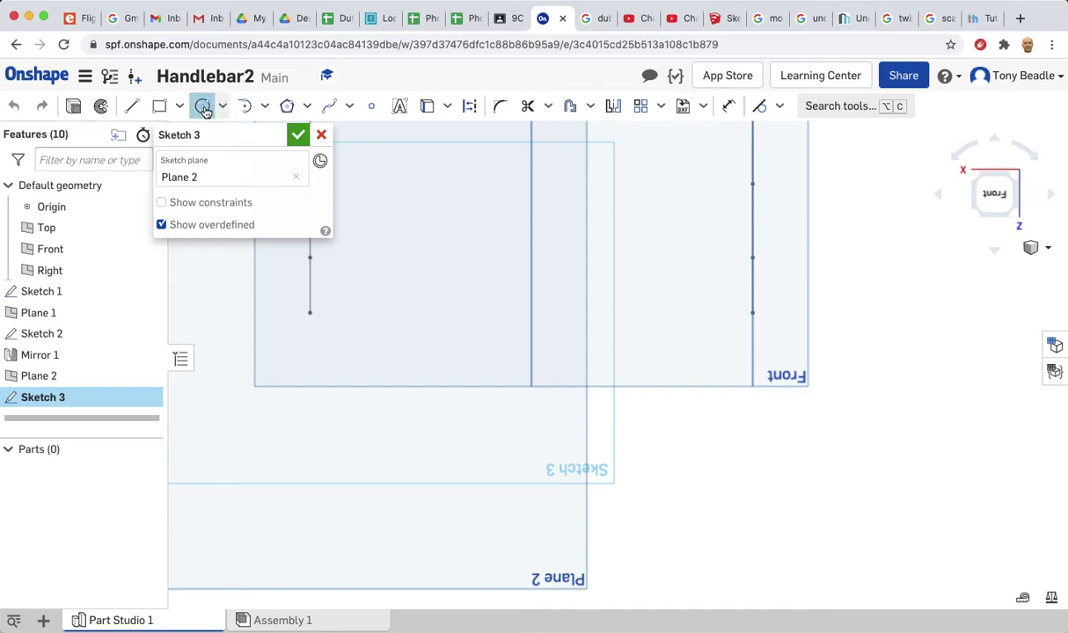
{"action": "left_click", "coordinate": [309, 313]}
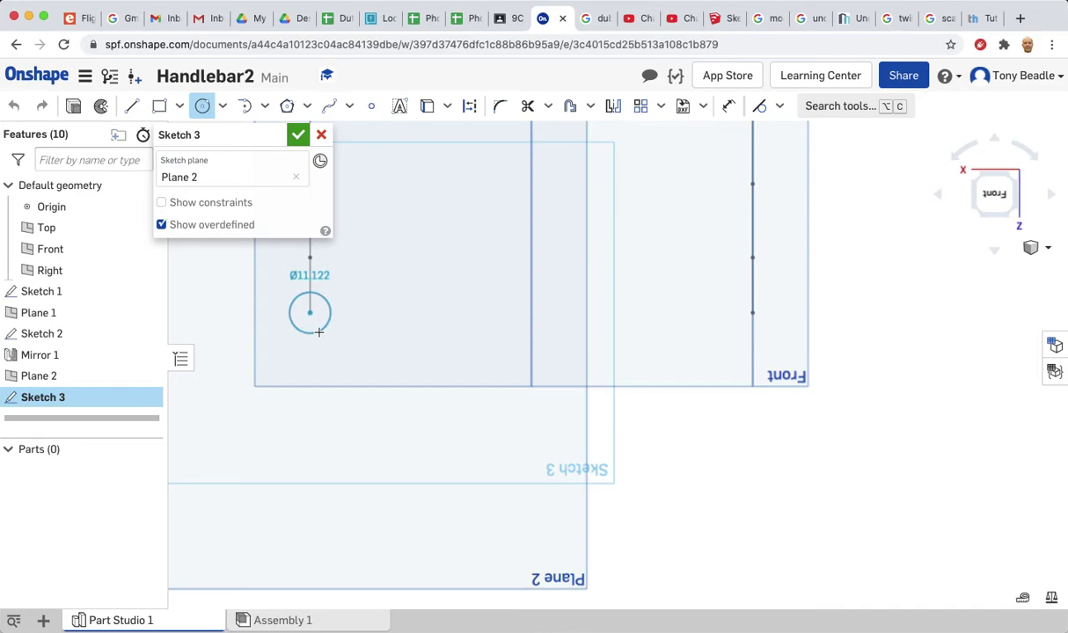
{"action": "left_click", "coordinate": [316, 330]}
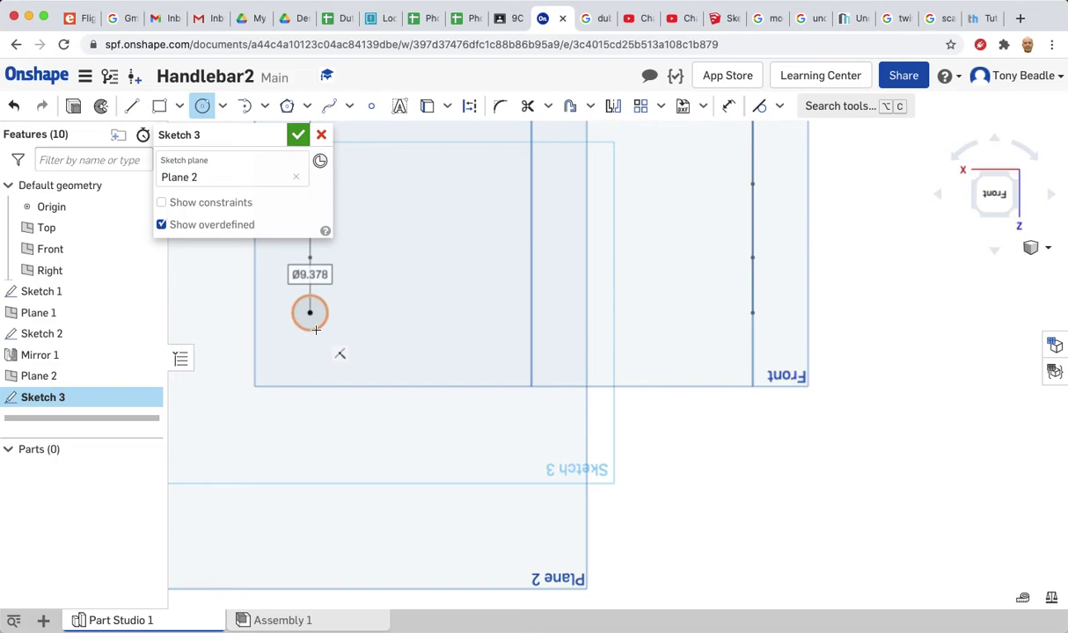
{"action": "type", "text": "10"}
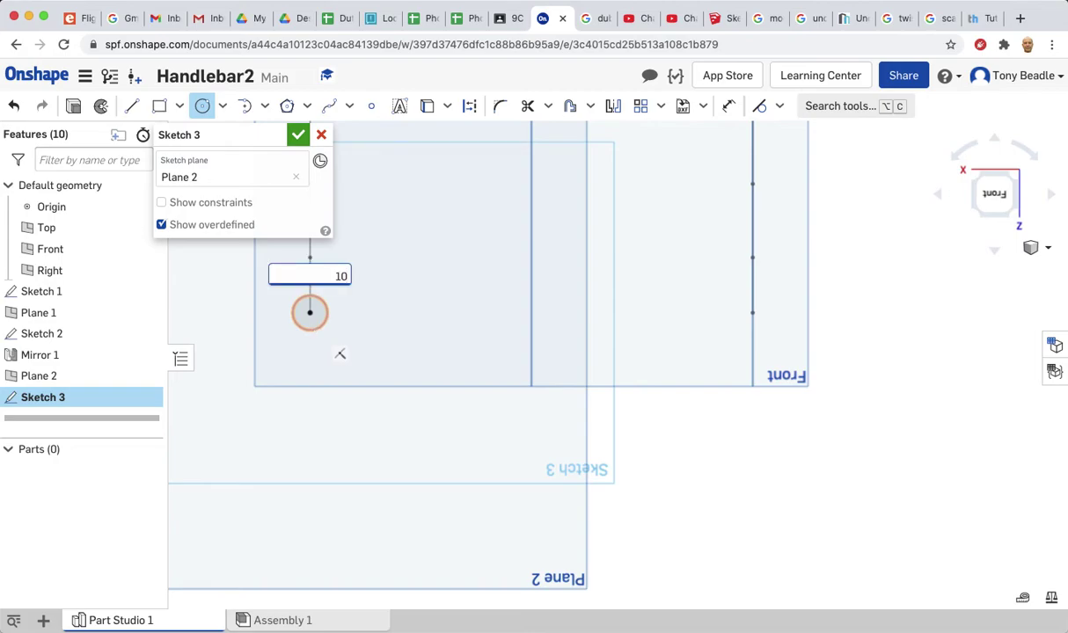
{"action": "key", "text": "Return"}
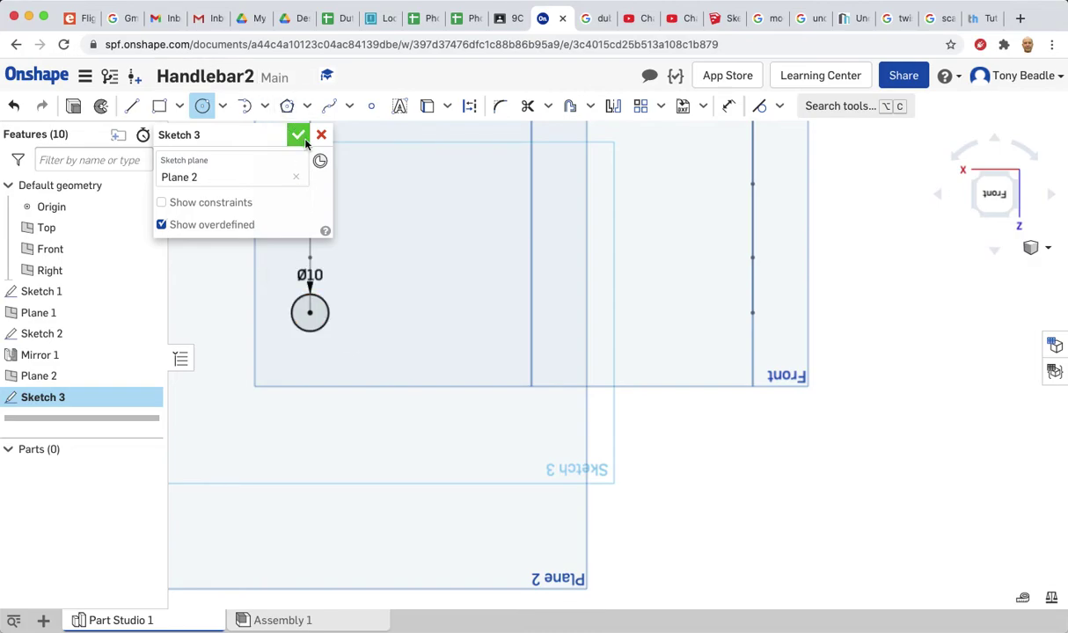
{"action": "left_click", "coordinate": [298, 136]}
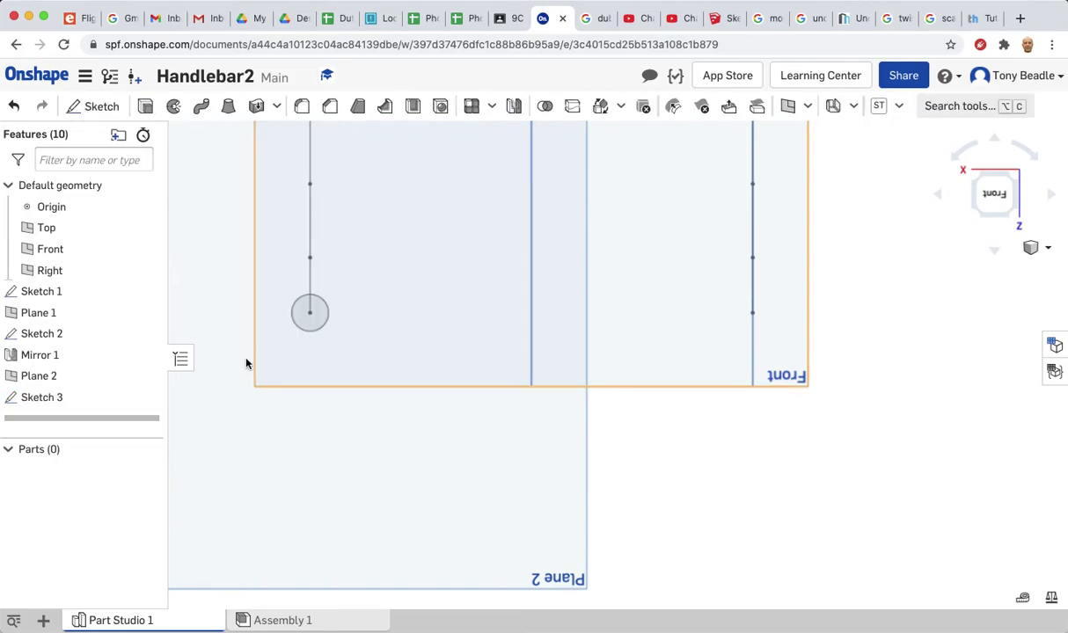
Step: Start a new solid Sweep with the circular region of Sketch 3 as its profile
{"action": "mouse_move", "coordinate": [221, 348]}
{"action": "right_mouse_down"}
{"action": "mouse_move", "coordinate": [263, 369]}
{"action": "mouse_move", "coordinate": [255, 373]}
{"action": "right_mouse_up"}
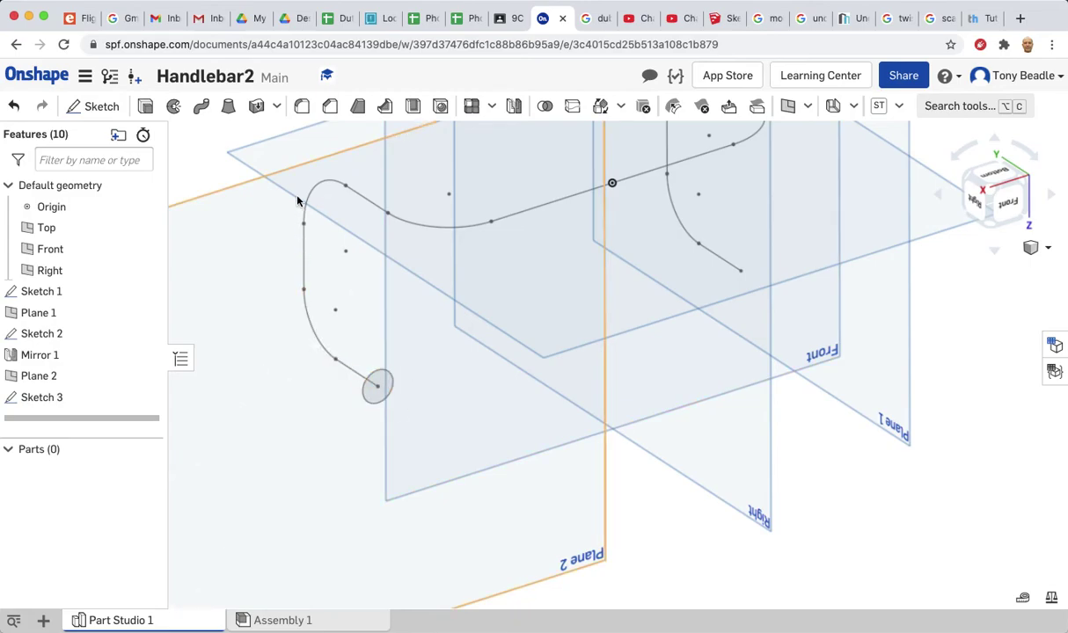
{"action": "left_click", "coordinate": [200, 107]}
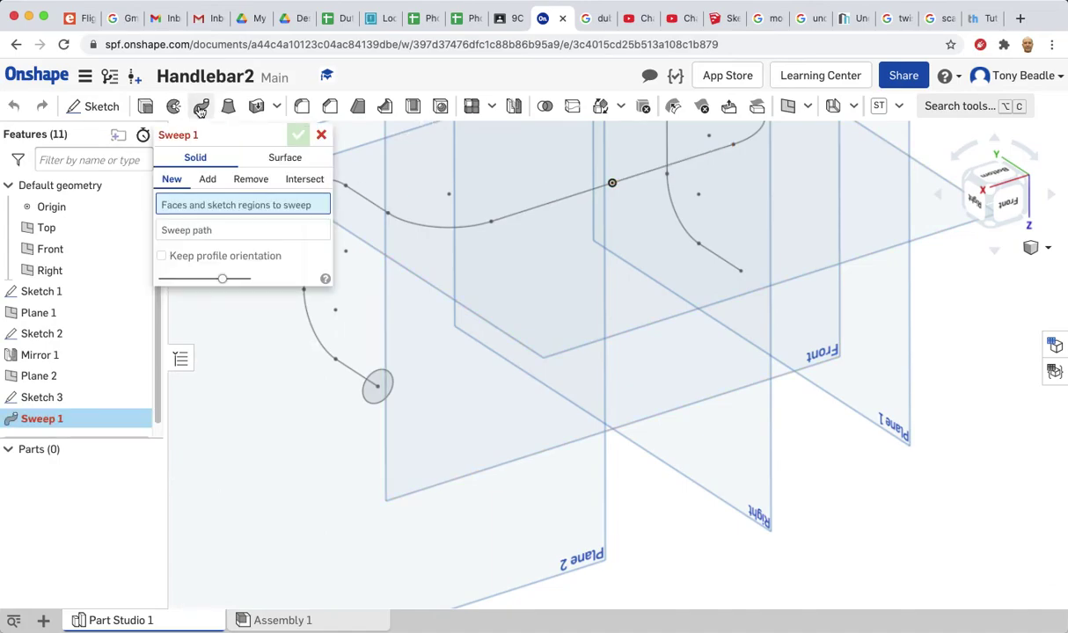
{"action": "left_click", "coordinate": [368, 403]}
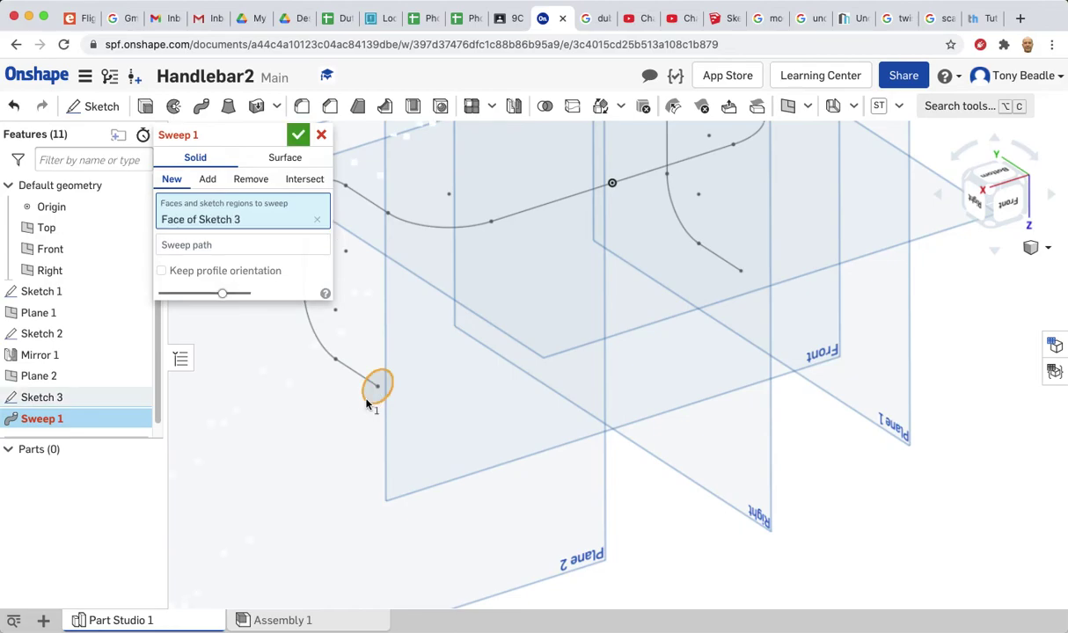
Step: Set the sweep path to the connected Mirror 1 edges from the circle to the centre, plus Sketch 1's adjoining straight edge
{"action": "left_click", "coordinate": [258, 250]}
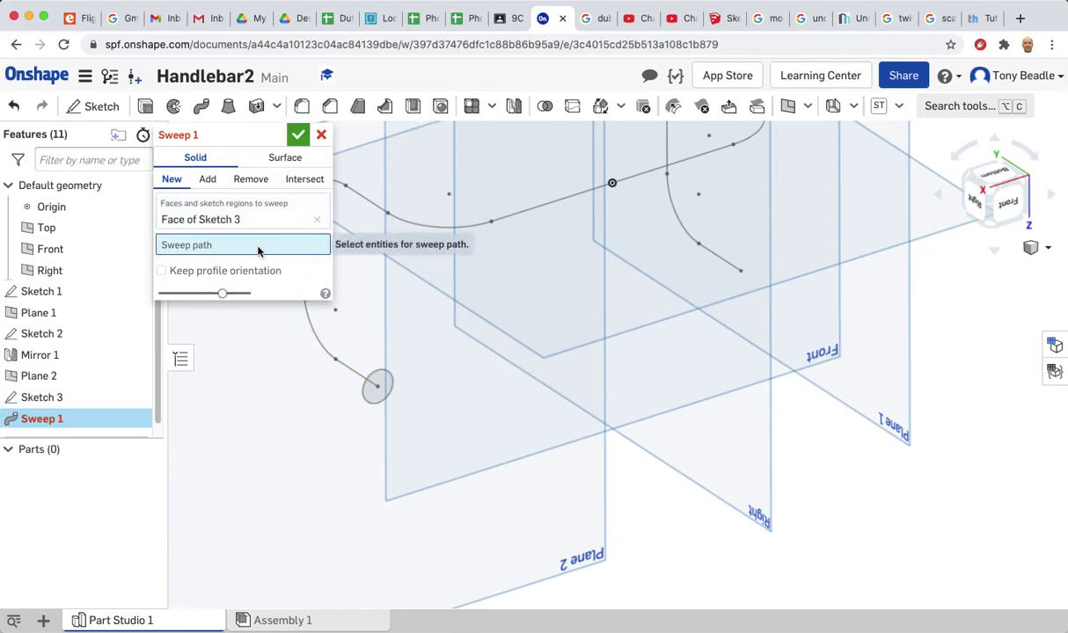
{"action": "left_click", "coordinate": [344, 369]}
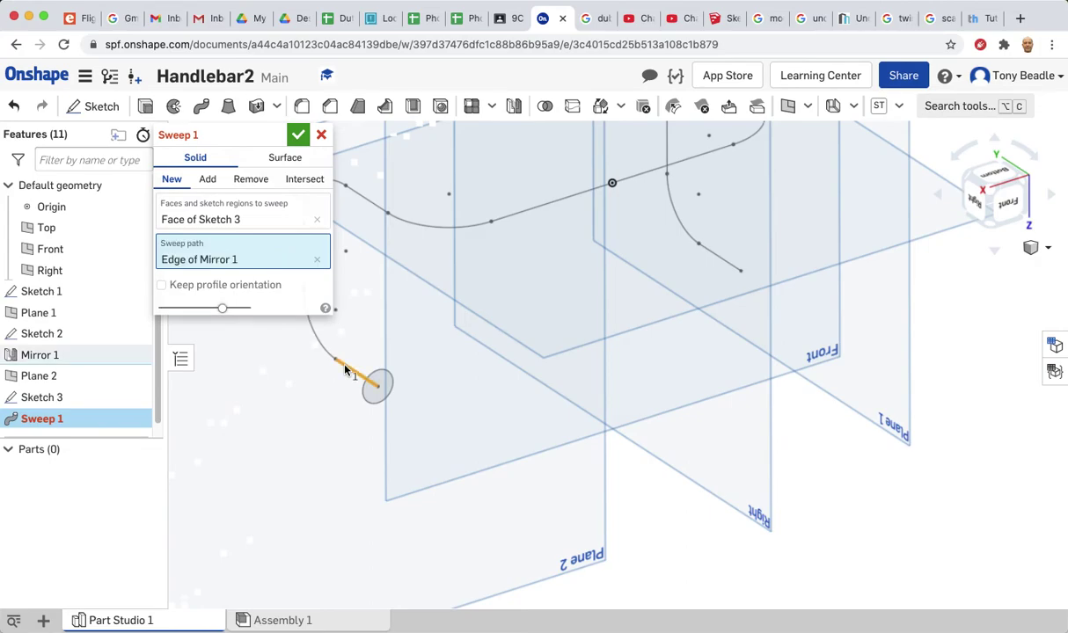
{"action": "left_click", "coordinate": [318, 343]}
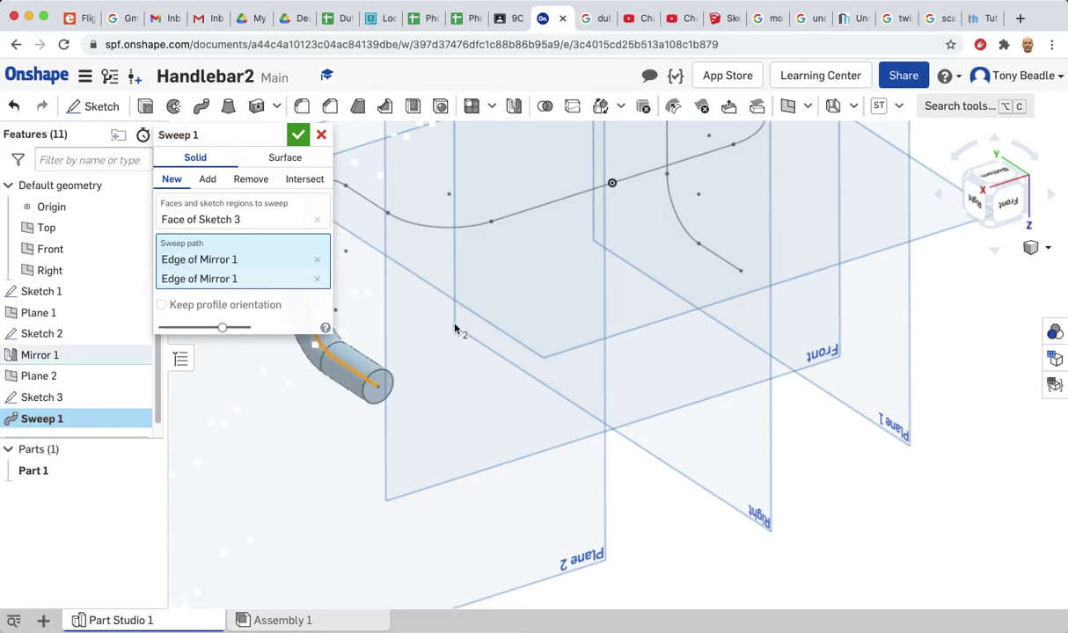
{"action": "middle_click_drag", "start_coordinate": [429, 309], "coordinate": [565, 307]}
{"action": "left_click", "coordinate": [439, 254]}
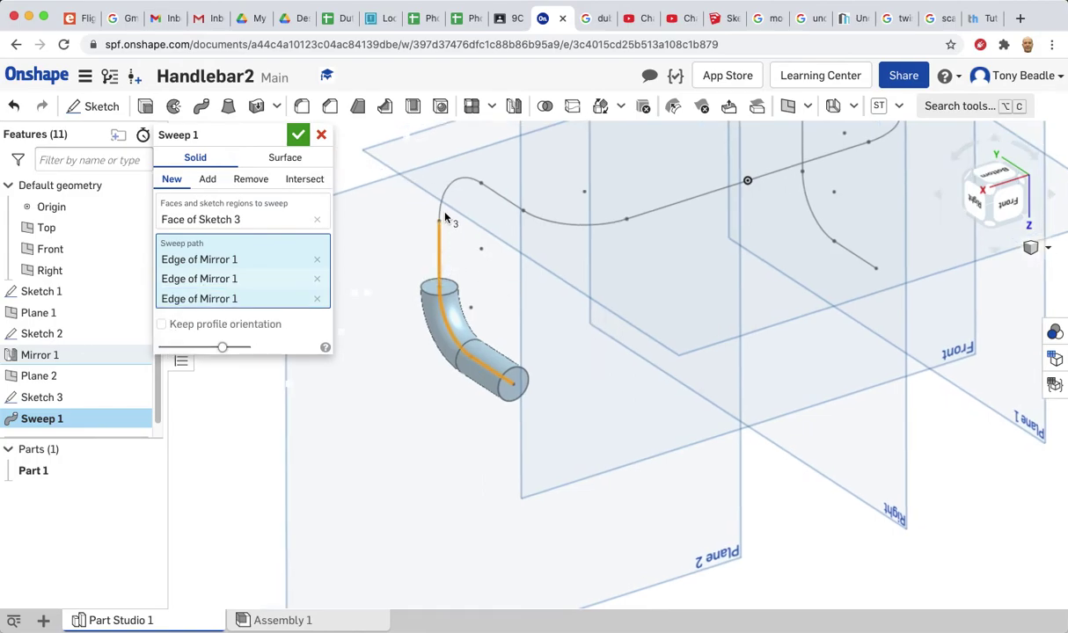
{"action": "left_click", "coordinate": [456, 183]}
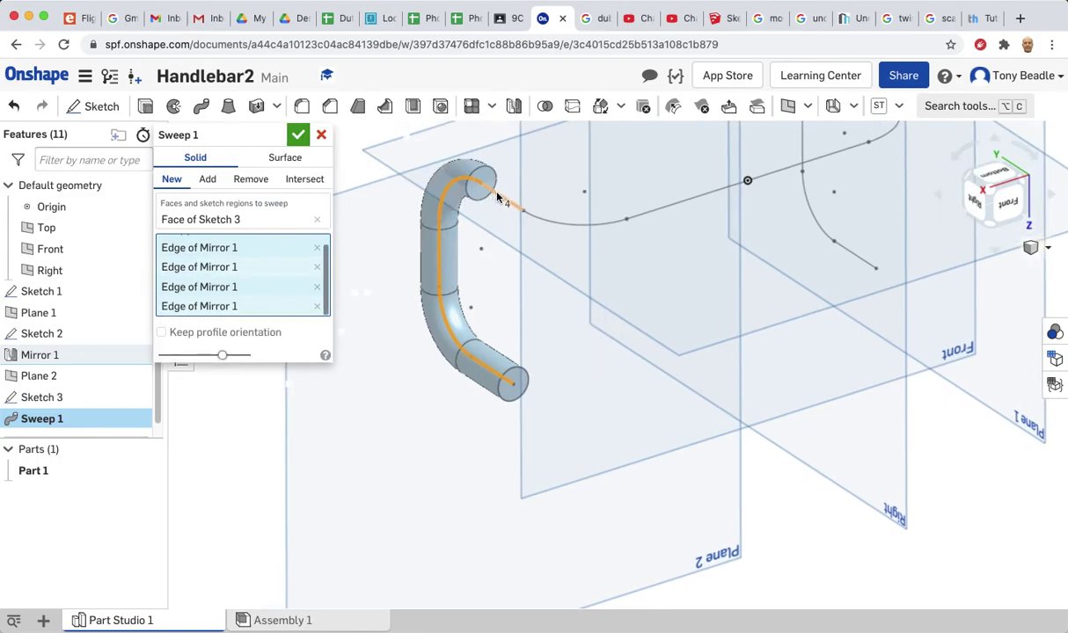
{"action": "left_click", "coordinate": [532, 214]}
{"action": "left_click", "coordinate": [660, 208]}
{"action": "left_click", "coordinate": [767, 174]}
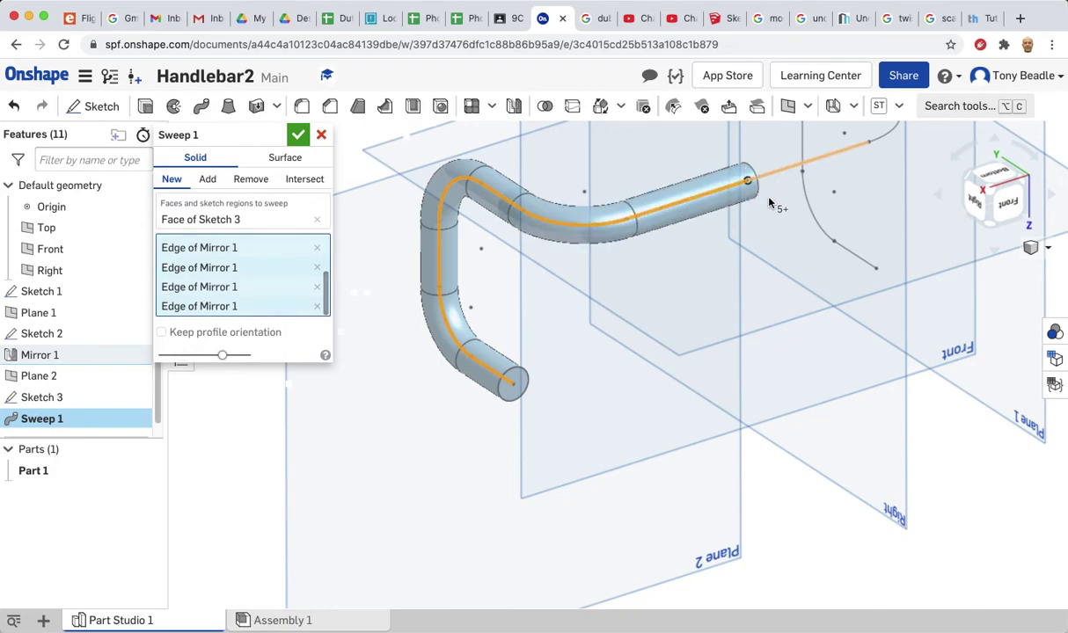
Step: Add the remaining Sketch 1 arc and all Sketch 2 edges to the sweep path and complete the sweep
{"action": "middle_click_drag", "start_coordinate": [797, 287], "coordinate": [510, 367]}
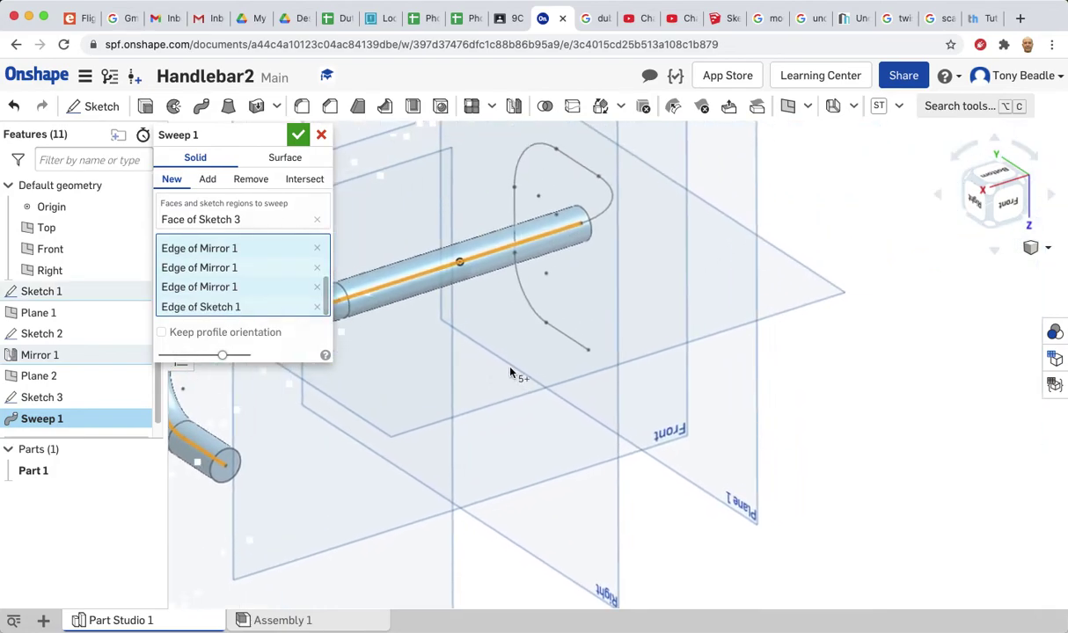
{"action": "left_click", "coordinate": [603, 211]}
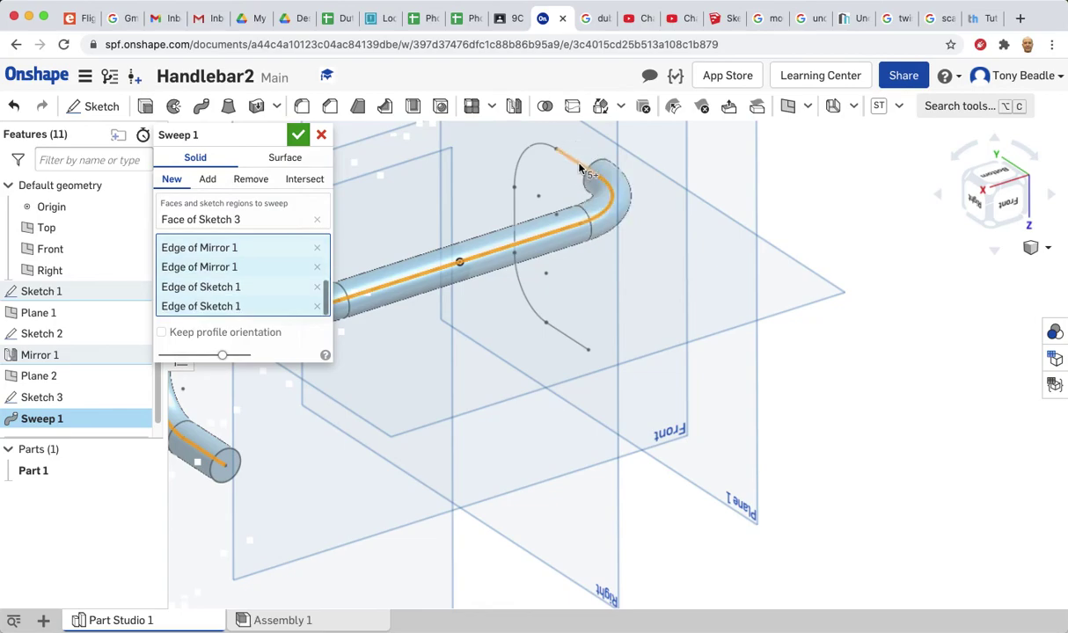
{"action": "left_click", "coordinate": [580, 168]}
{"action": "left_click", "coordinate": [532, 144]}
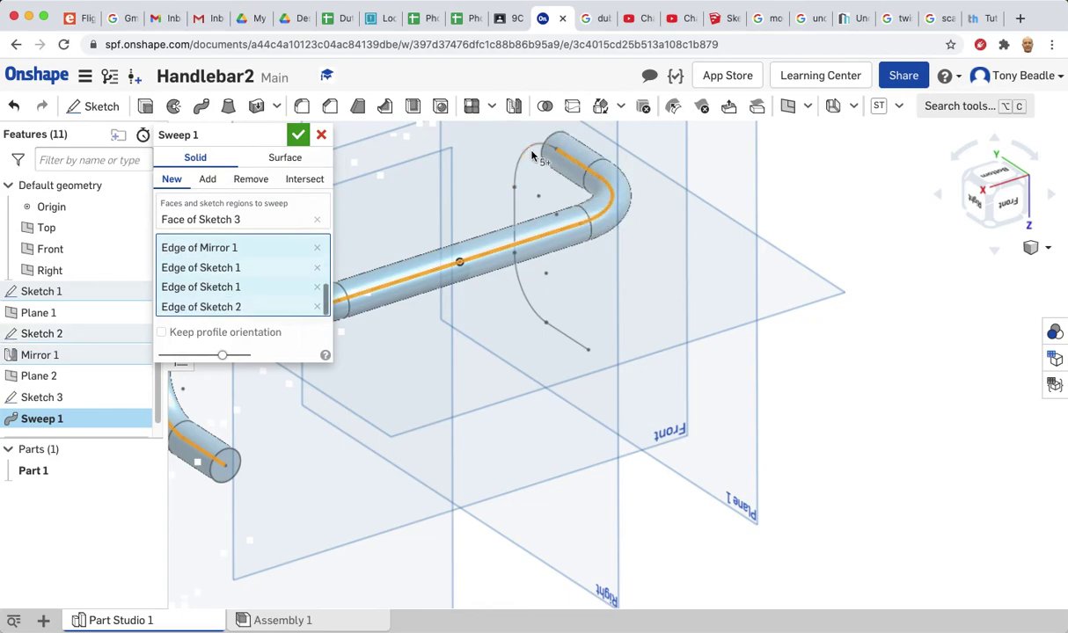
{"action": "left_click", "coordinate": [514, 212]}
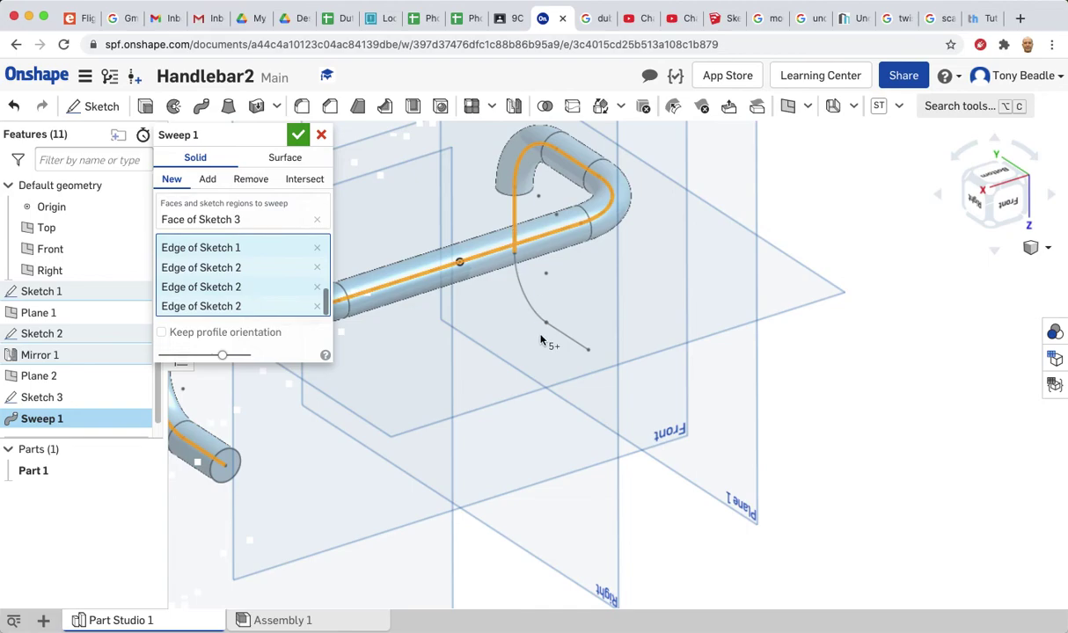
{"action": "left_click", "coordinate": [531, 309]}
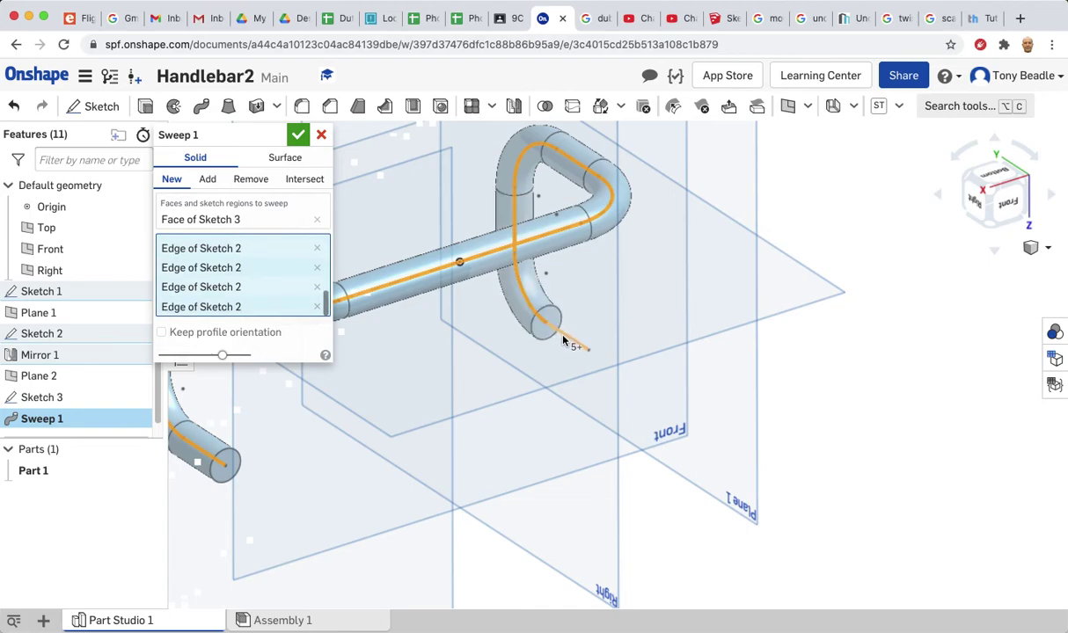
{"action": "left_click", "coordinate": [563, 337]}
{"action": "middle_click_drag", "start_coordinate": [736, 281], "coordinate": [860, 289]}
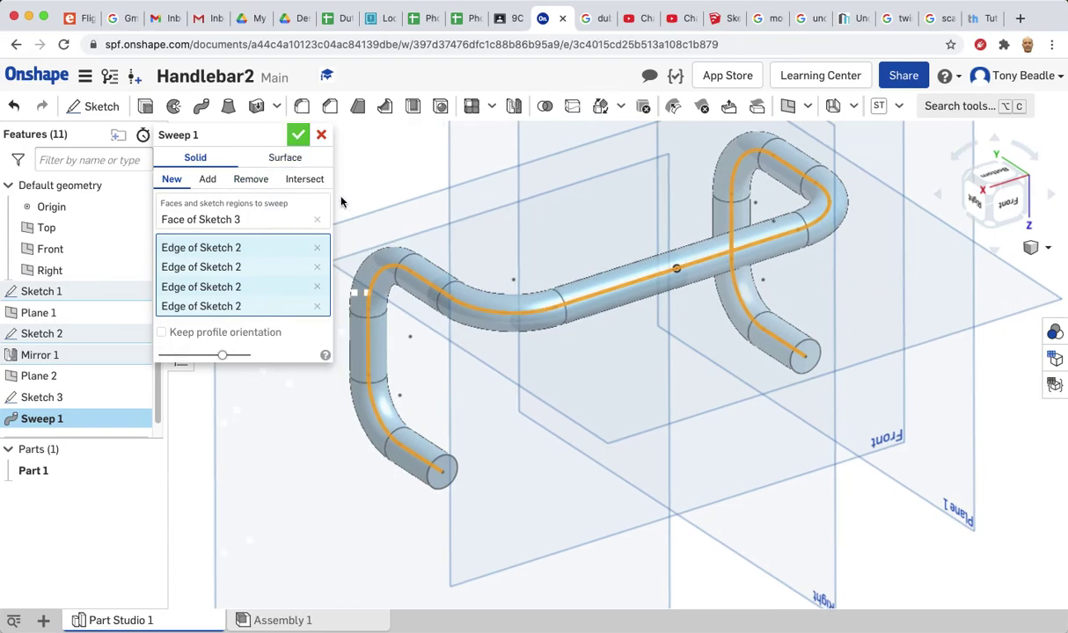
{"action": "key", "text": "Return"}
Step: Shell the handlebar tube to a 1 mm wall thickness, removing both circular end faces
{"action": "scroll", "coordinate": [627, 377], "scroll_direction": "down", "scroll_amount": 3}
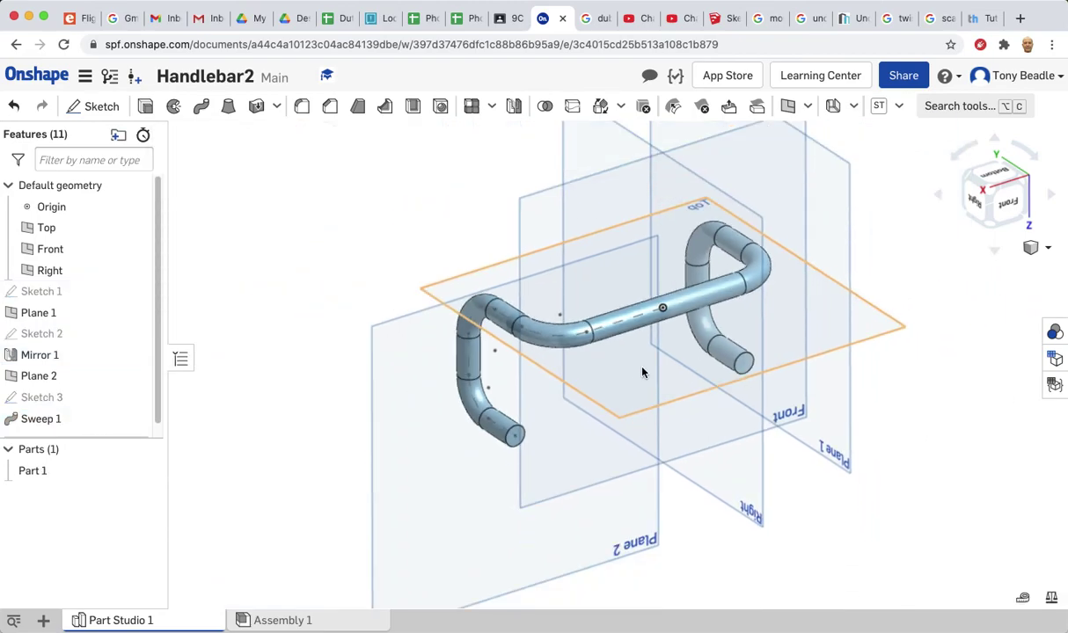
{"action": "right_click_drag", "start_coordinate": [387, 499], "coordinate": [390, 467]}
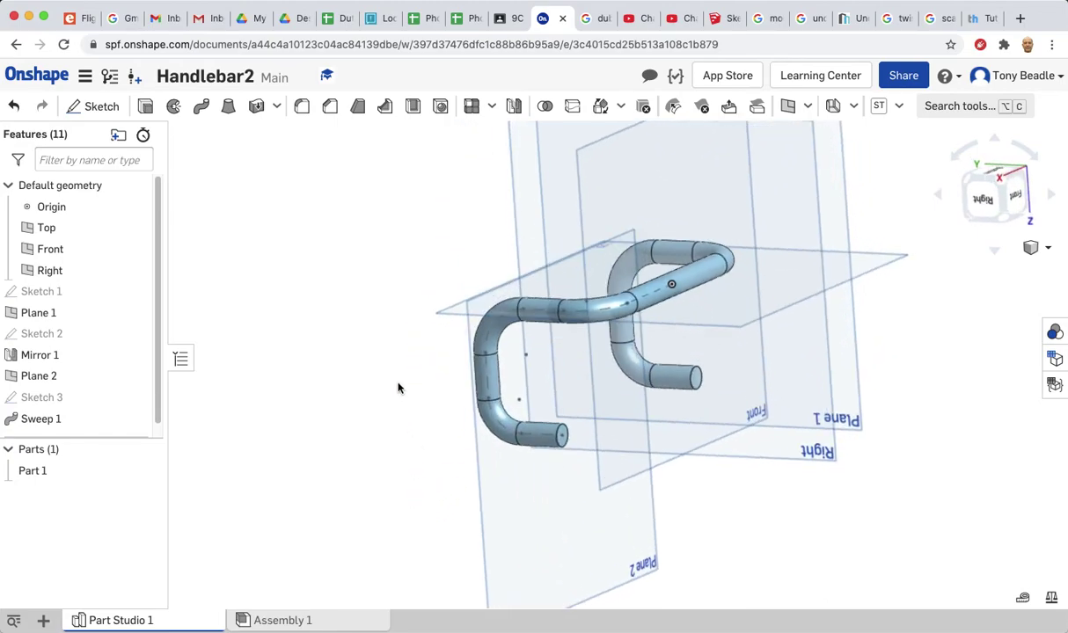
{"action": "left_click", "coordinate": [413, 109]}
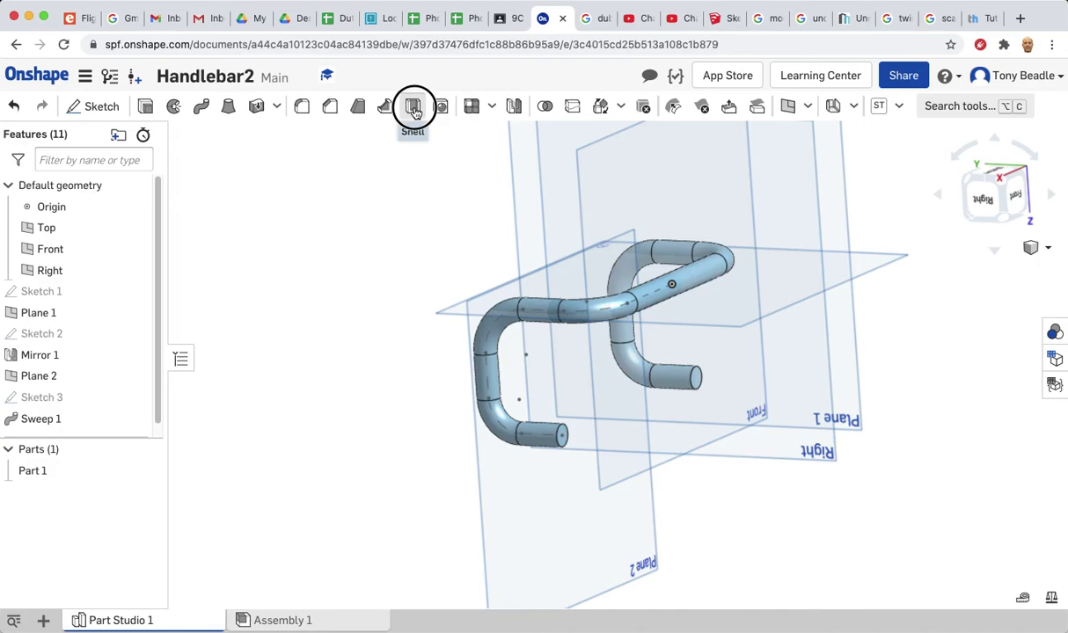
{"action": "left_click", "coordinate": [561, 437]}
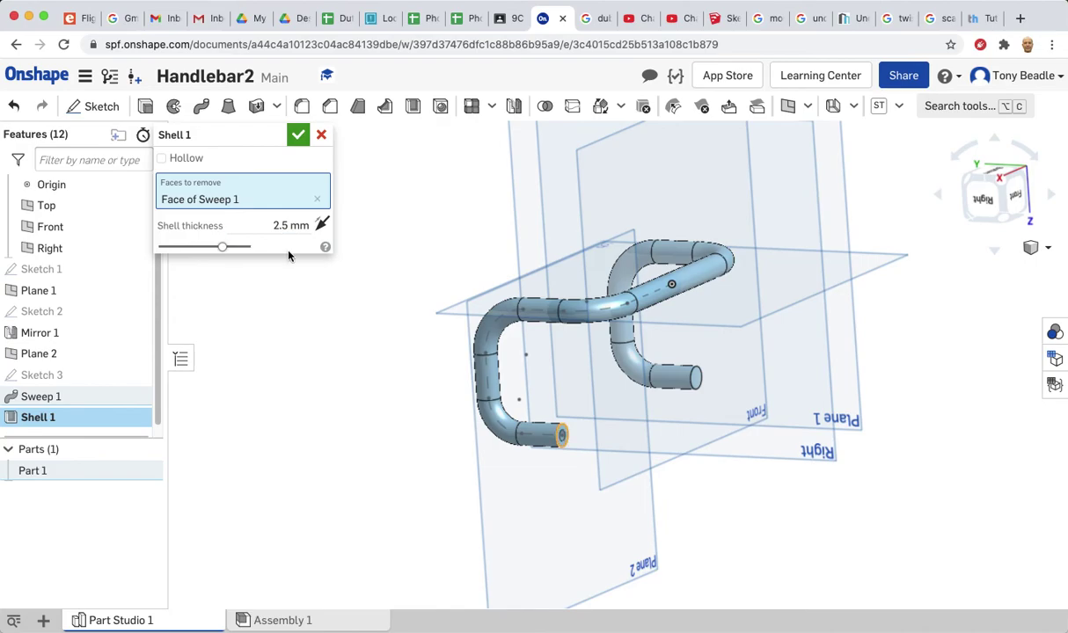
{"action": "left_click", "coordinate": [289, 226]}
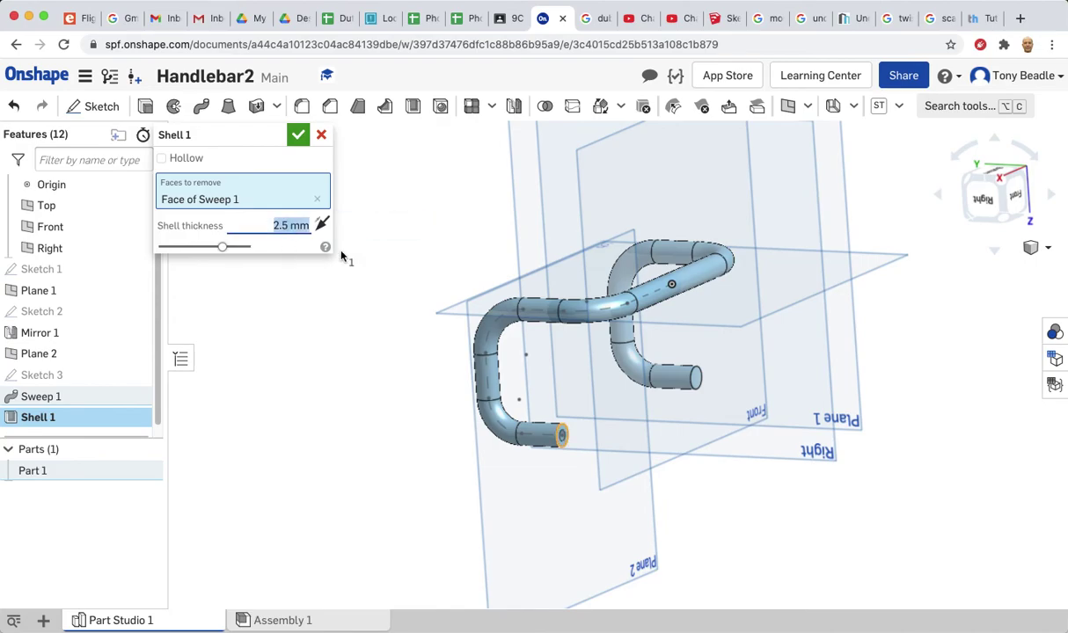
{"action": "type", "text": "1"}
{"action": "key", "text": "Return"}
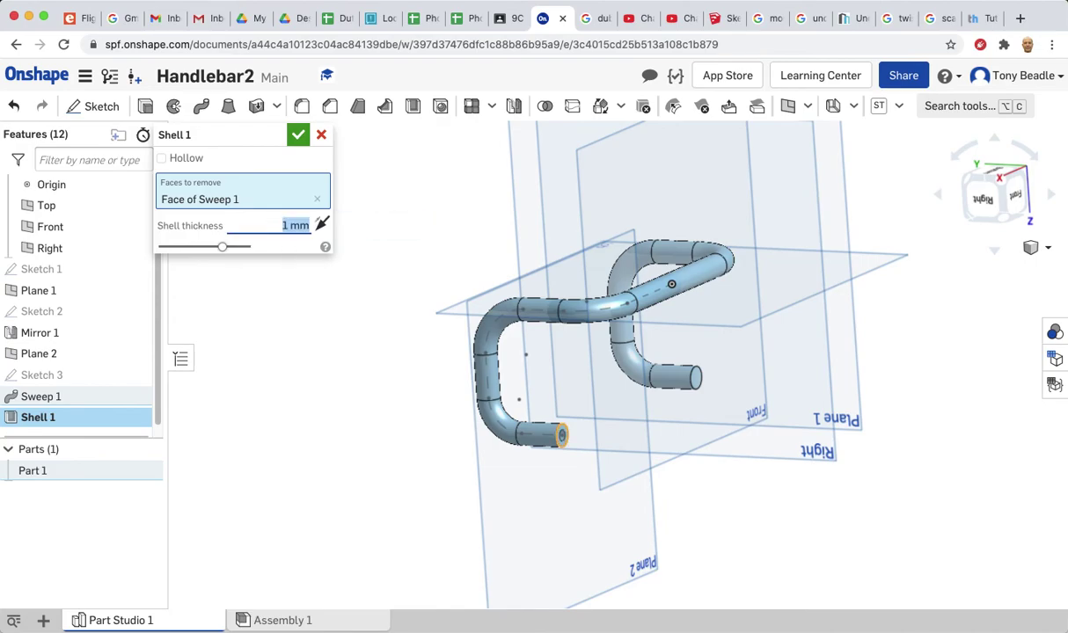
{"action": "left_click", "coordinate": [697, 384]}
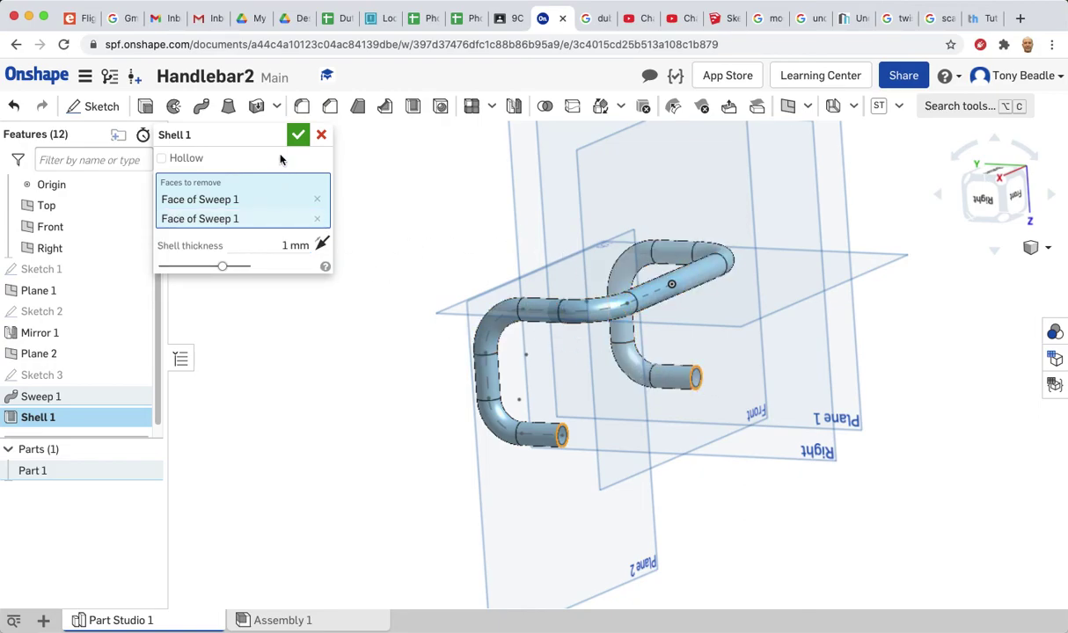
{"action": "left_click", "coordinate": [298, 136]}
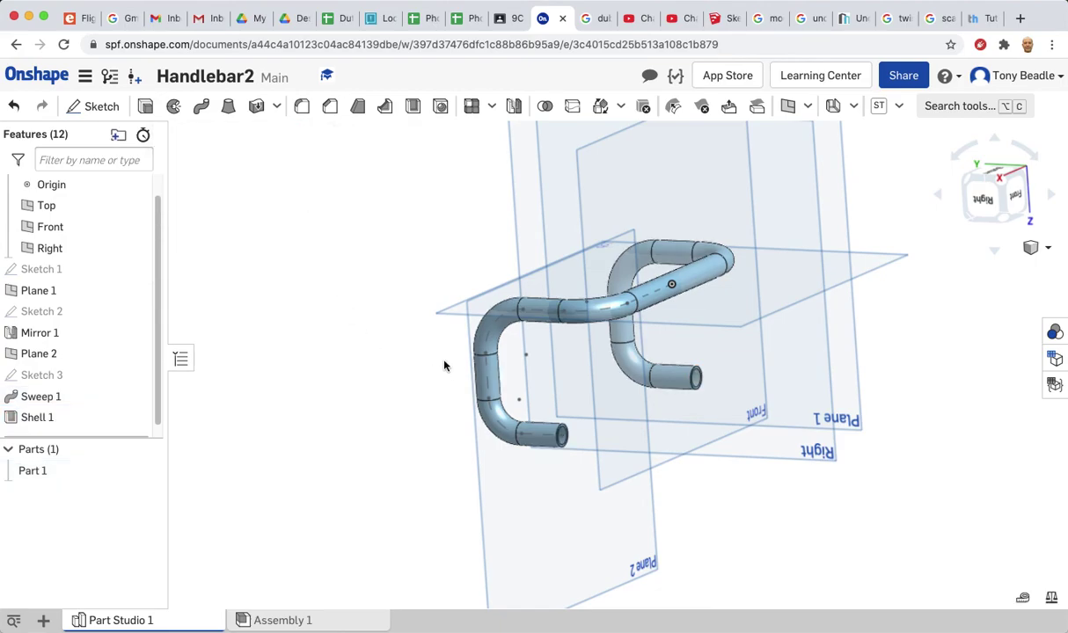
Step: Hide all the planes around the finished handlebar
{"action": "middle_click_drag", "start_coordinate": [356, 367], "coordinate": [248, 345]}
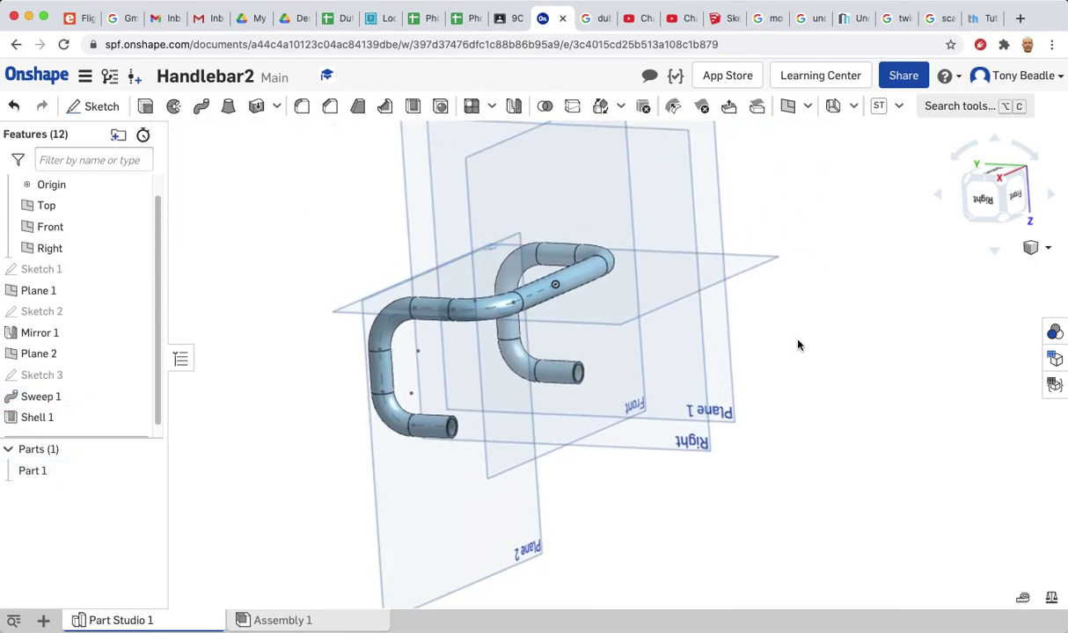
{"action": "key", "text": "p"}
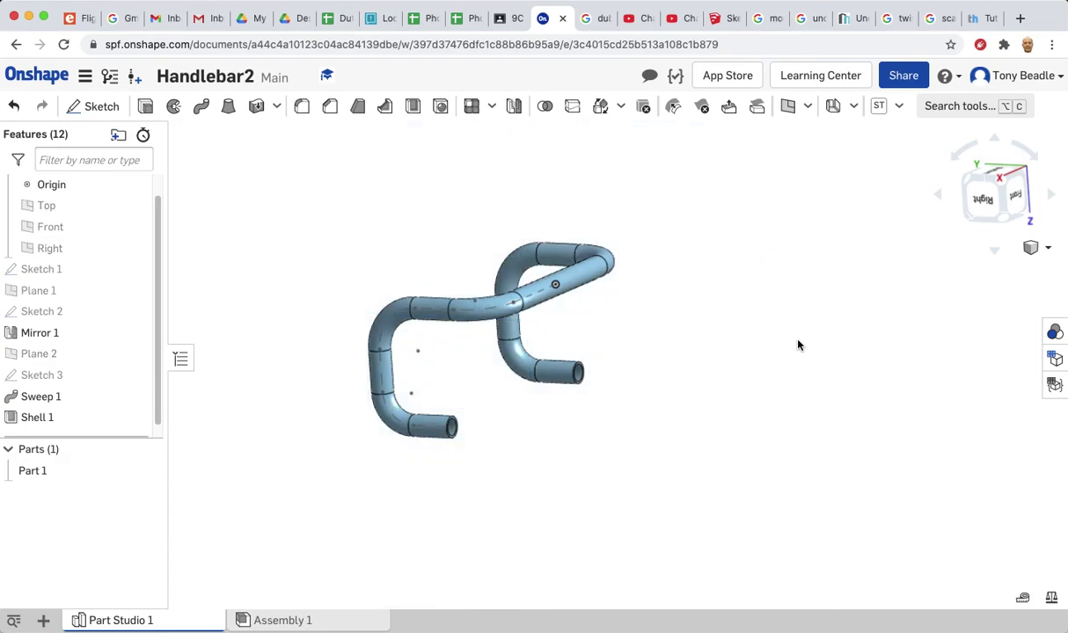
Step: Edit Sketch 2 to set the straight grip-end segment's length beside the R15 arc to 25 mm, and accept the sketch
{"action": "right_click_drag", "start_coordinate": [718, 308], "coordinate": [541, 263]}
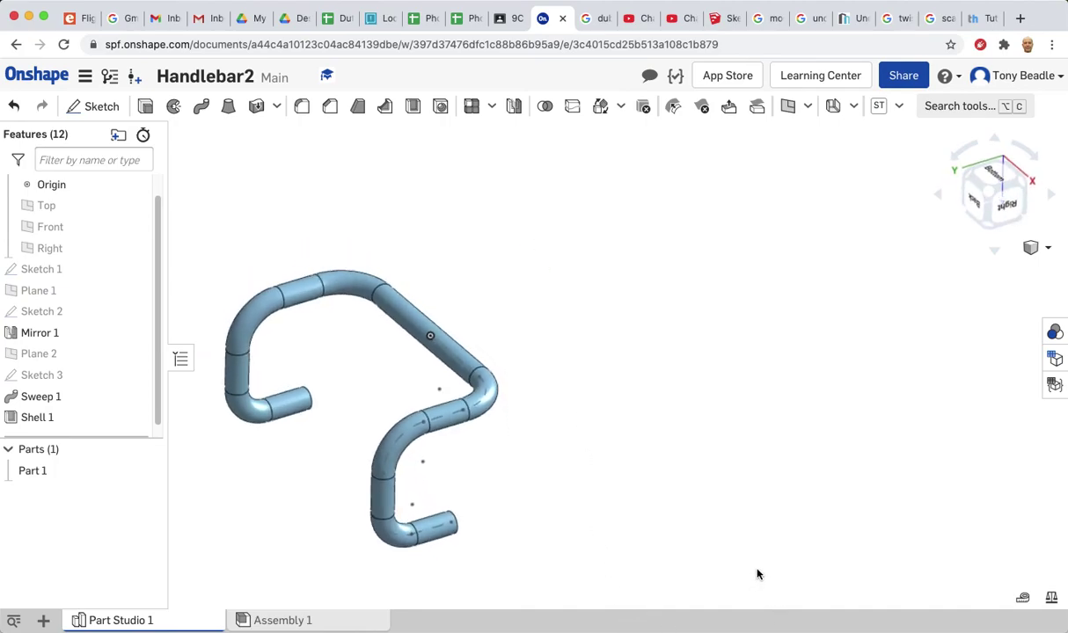
{"action": "middle_click_drag", "start_coordinate": [659, 387], "coordinate": [865, 339]}
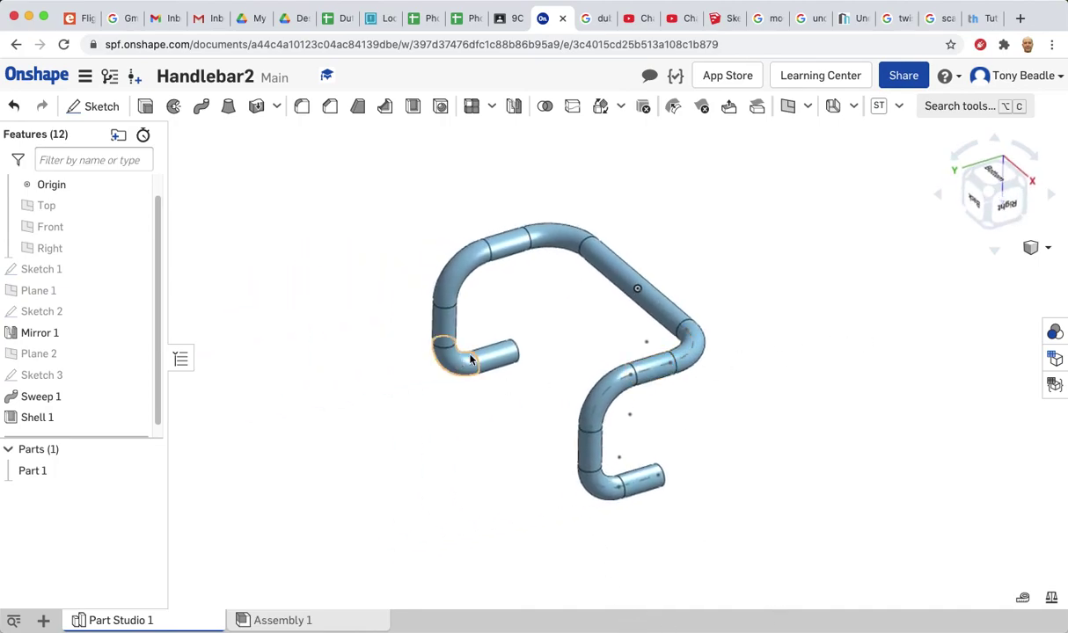
{"action": "double_click", "coordinate": [40, 313]}
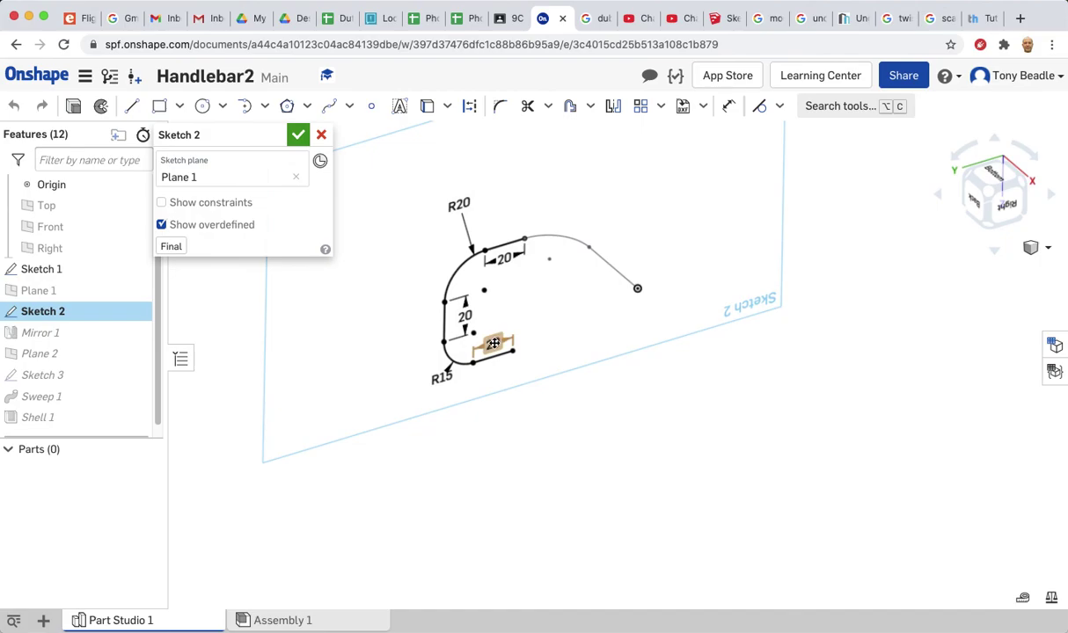
{"action": "double_click", "coordinate": [494, 343]}
{"action": "key", "text": "BackSpace"}
{"action": "type", "text": "25"}
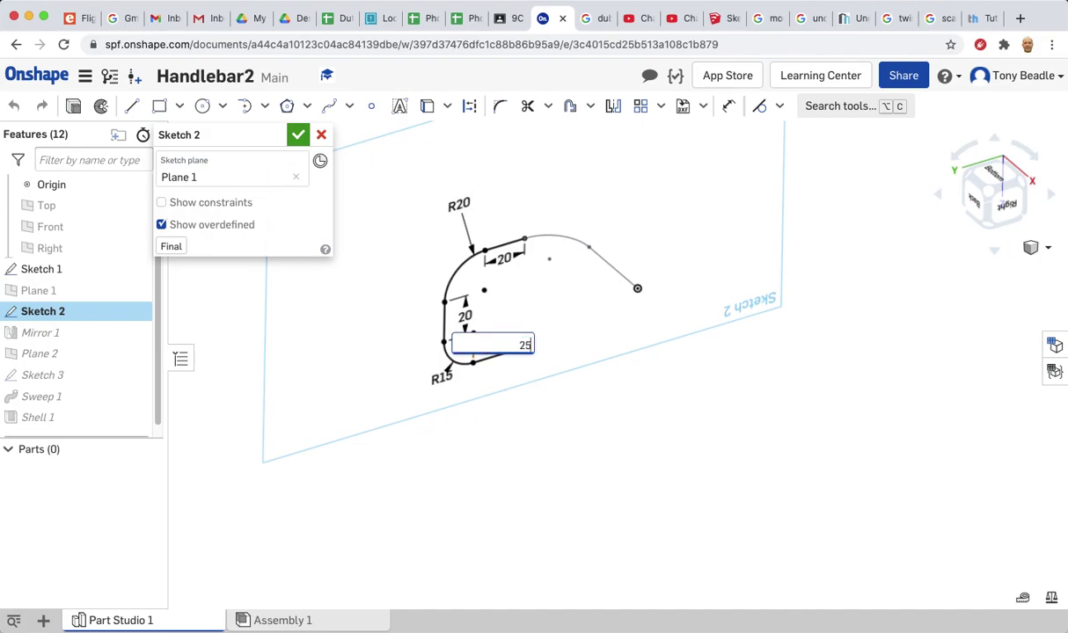
{"action": "key", "text": "Return"}
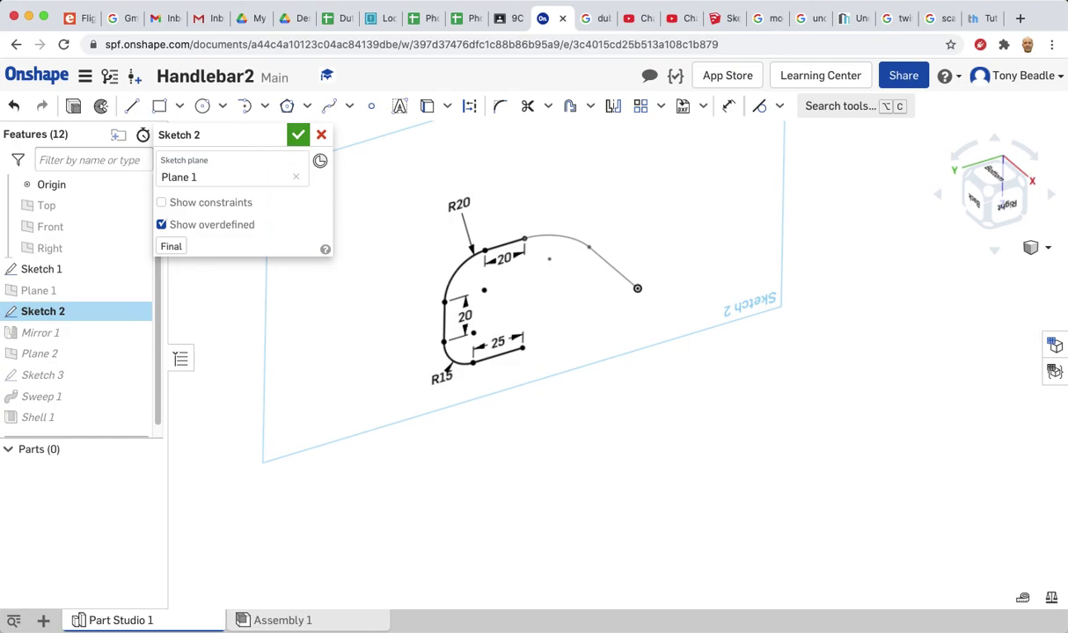
{"action": "left_click", "coordinate": [298, 136]}
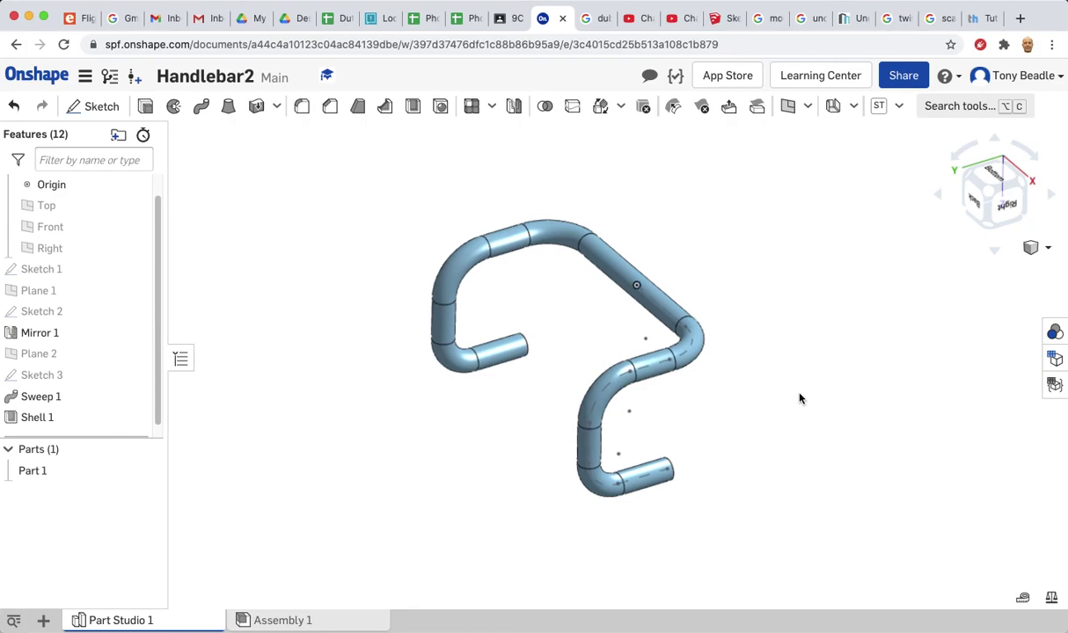
{"action": "right_click_drag", "start_coordinate": [789, 381], "coordinate": [827, 398]}
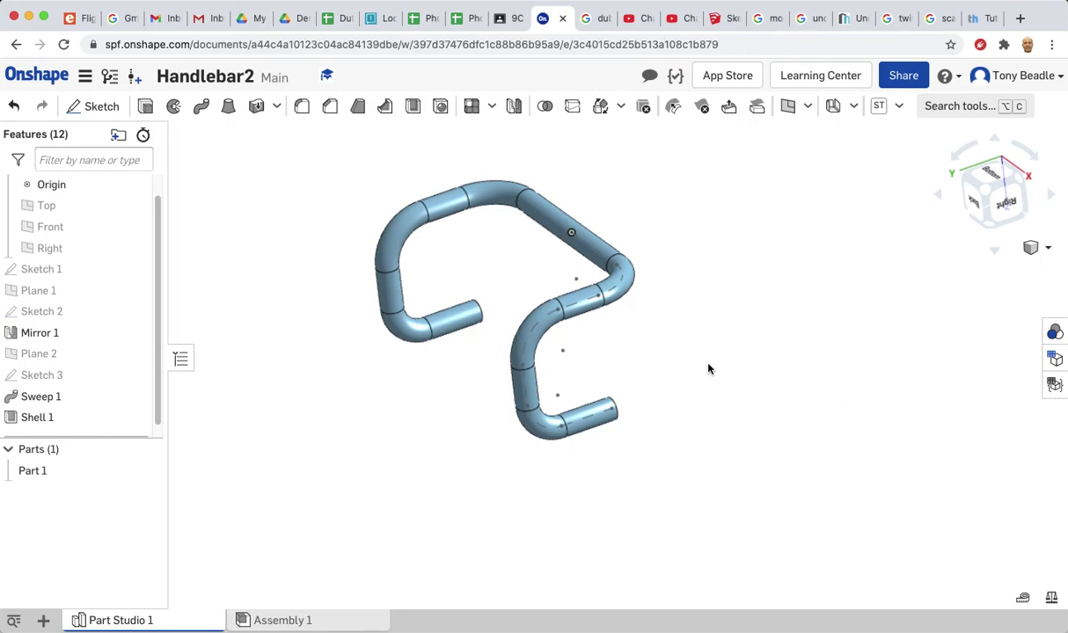
{"action": "key", "text": "super+shift+5"}
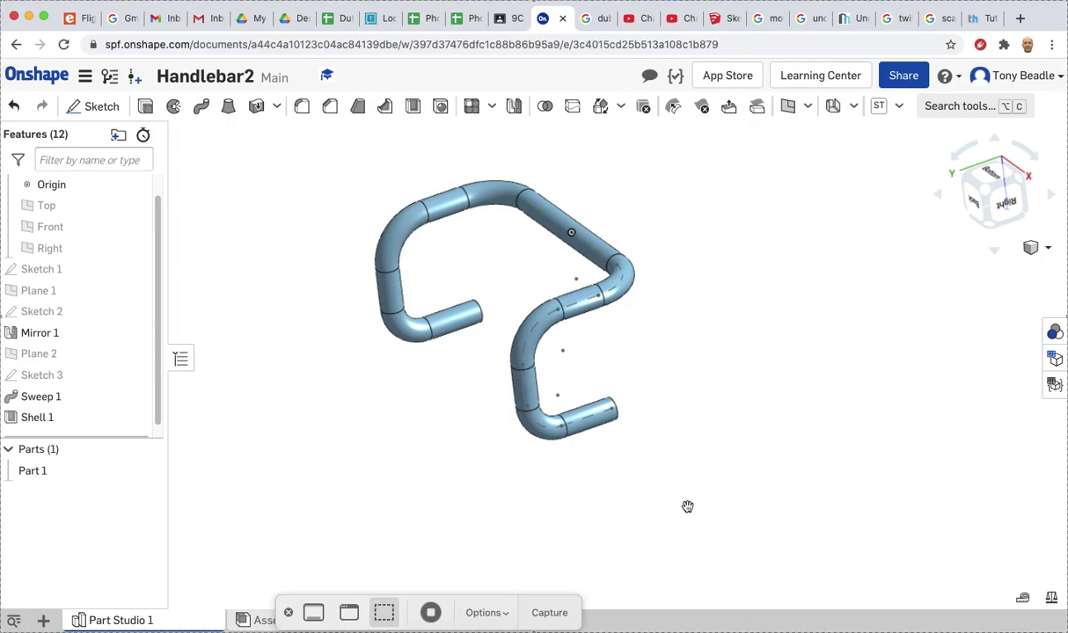